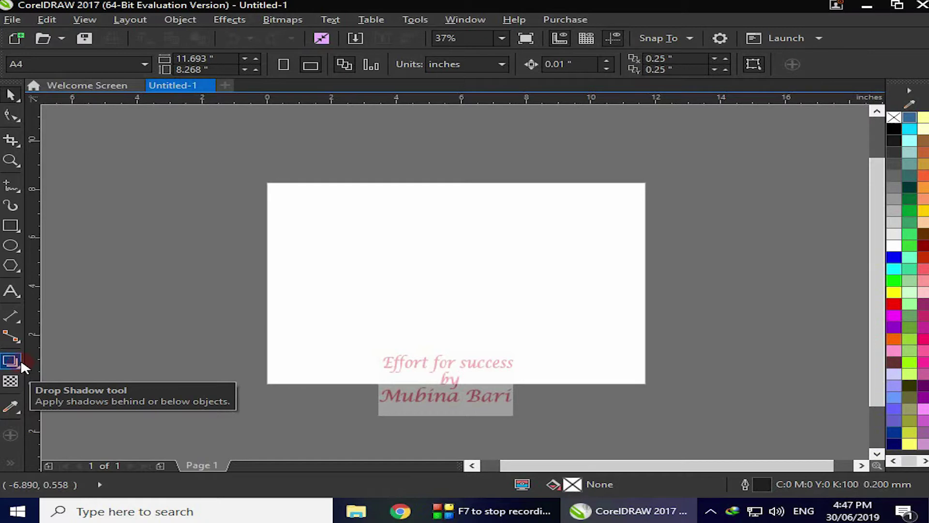
Step: Draw a rectangle about 4.67 by 3.31 inches in the middle of the page and fill it red
left_click(14, 232)
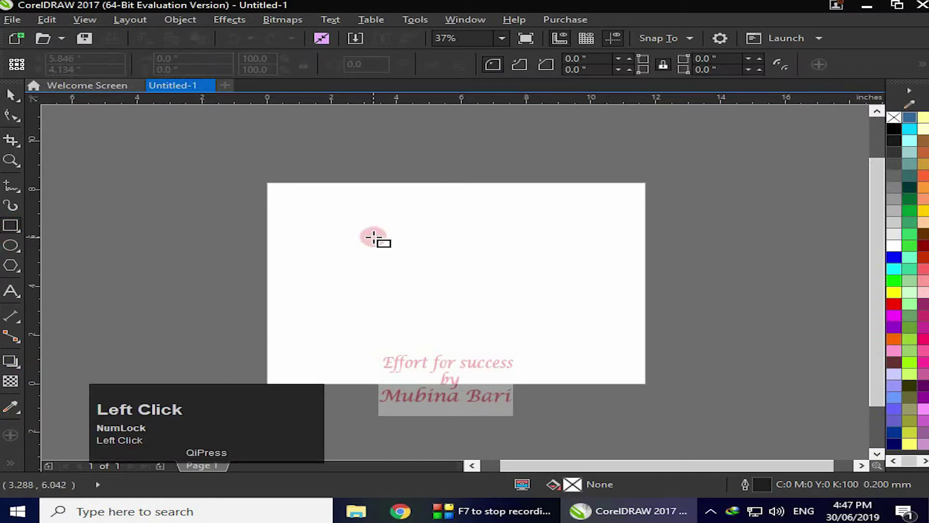
left_click_drag(372, 238, 523, 318)
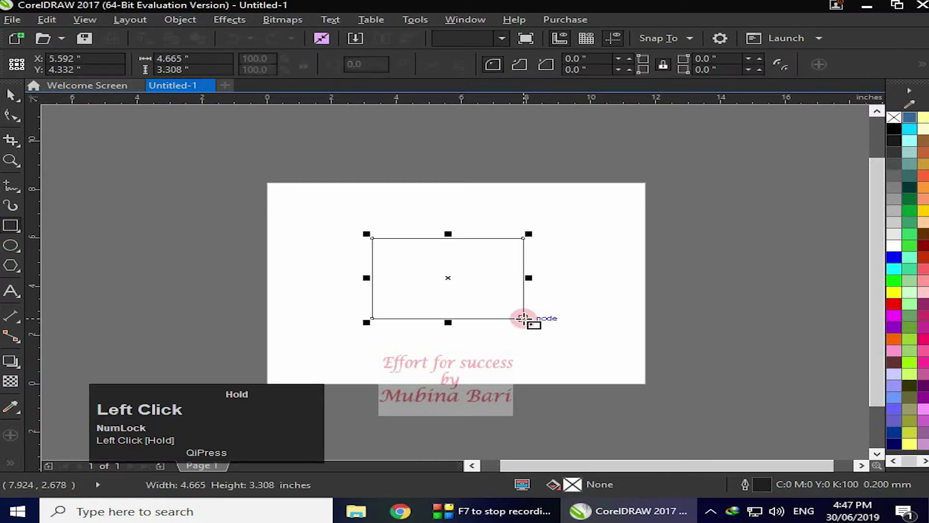
left_click(896, 303)
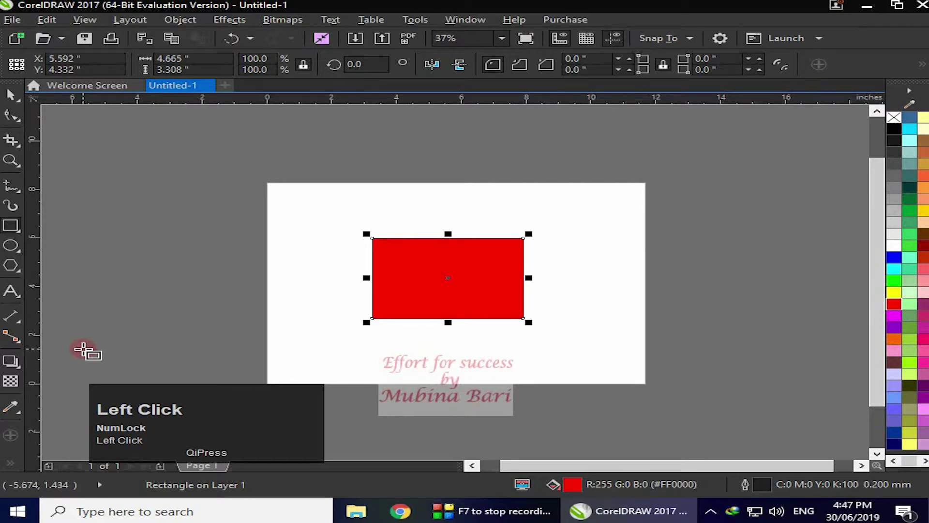
Step: Distort the red rectangle with the Pull Corners preset of the Distort tool
left_click(18, 369)
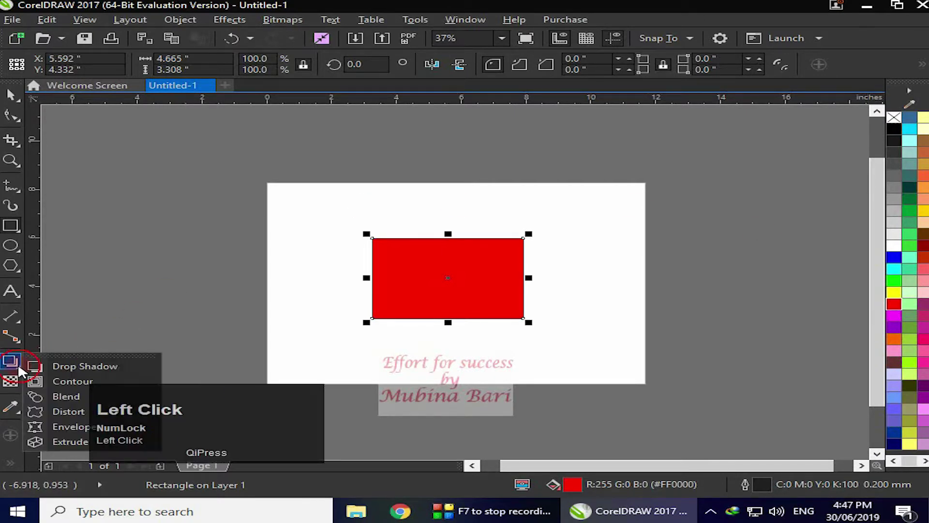
left_click(66, 416)
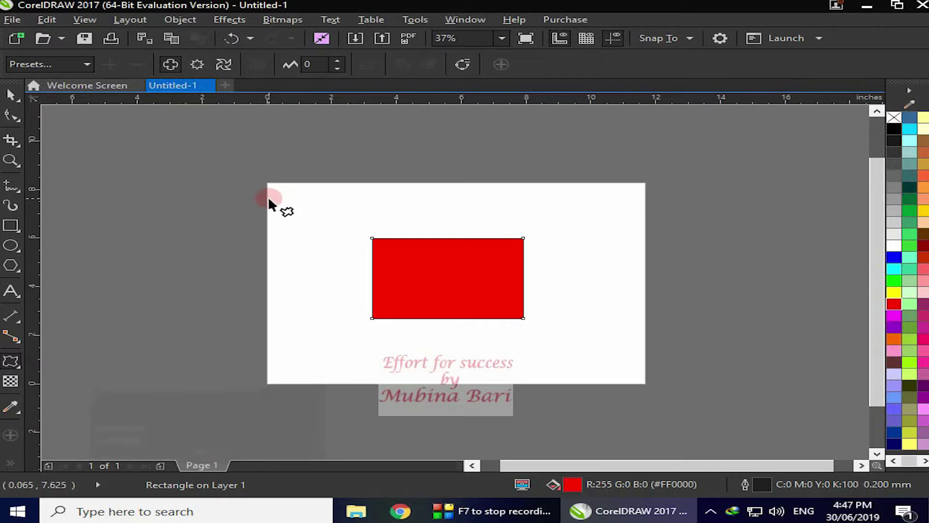
left_click(87, 66)
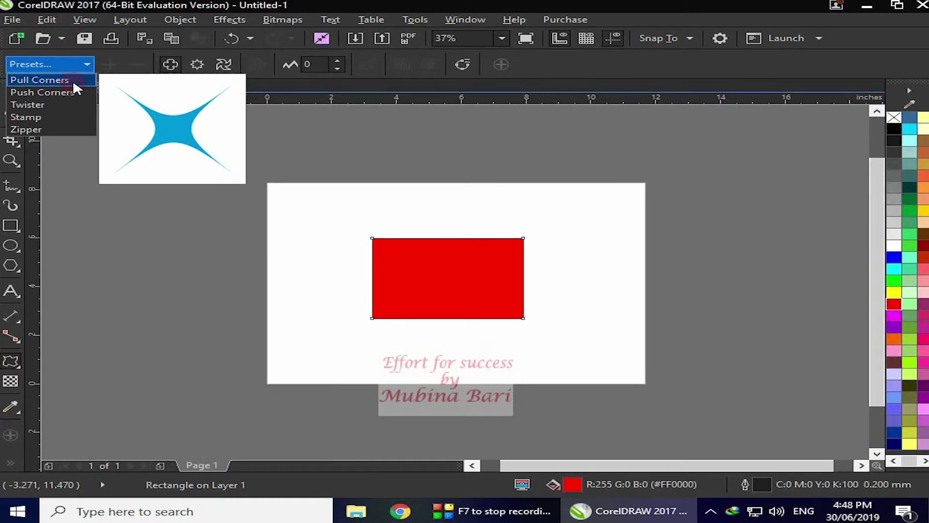
left_click(73, 81)
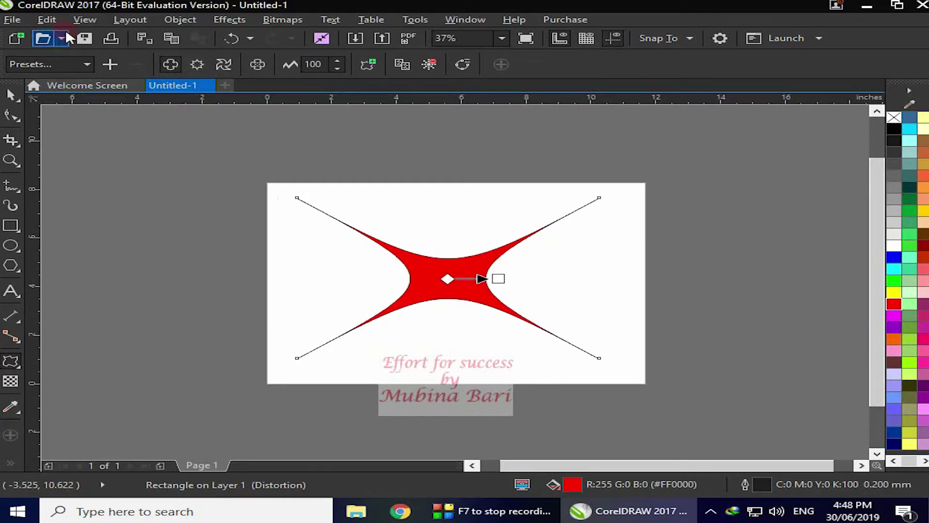
Step: Try the Push Corners distortion preset on the rectangle and replace it with Twister
left_click(86, 62)
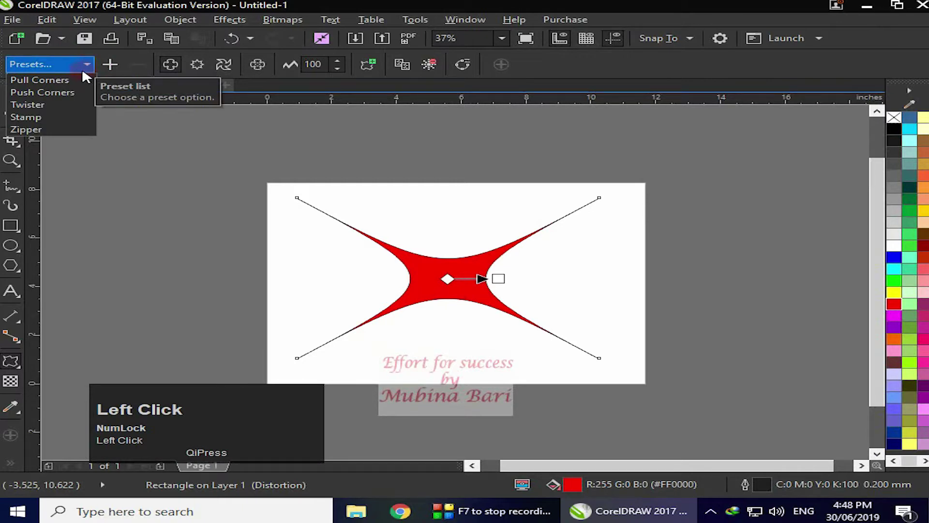
left_click(62, 91)
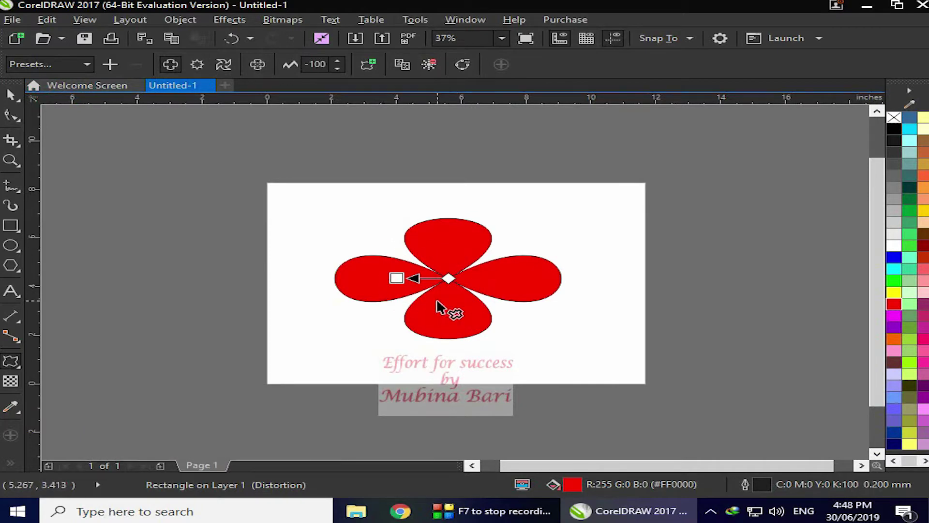
left_click(87, 65)
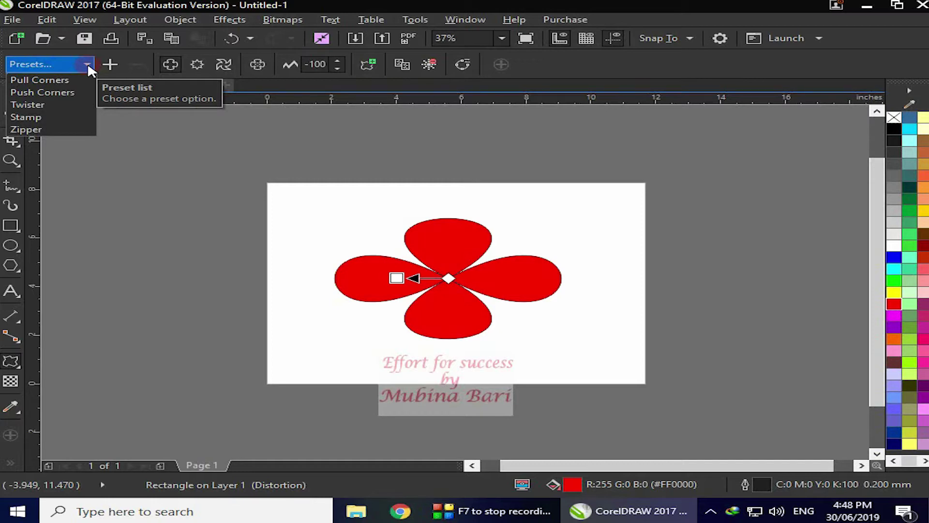
left_click(52, 105)
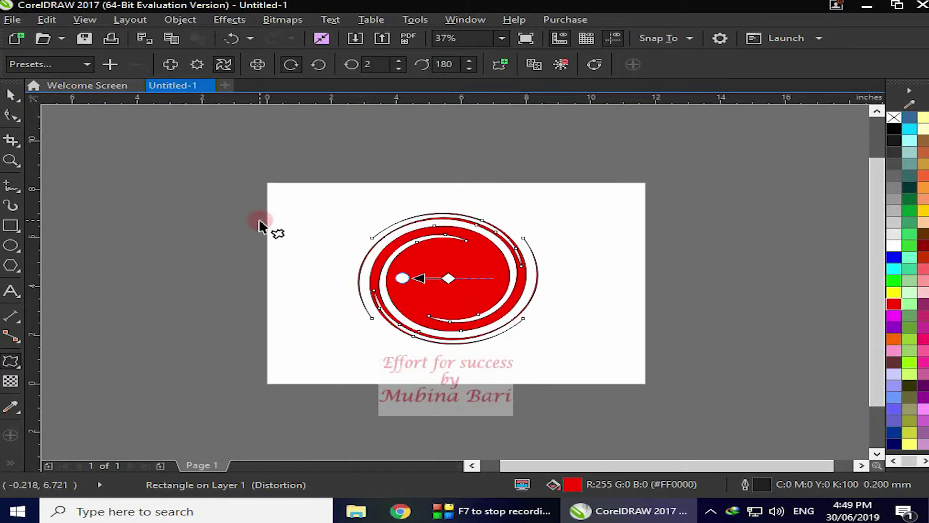
Step: Try the Stamp distortion preset on the rectangle and replace it with Zipper
left_click(83, 60)
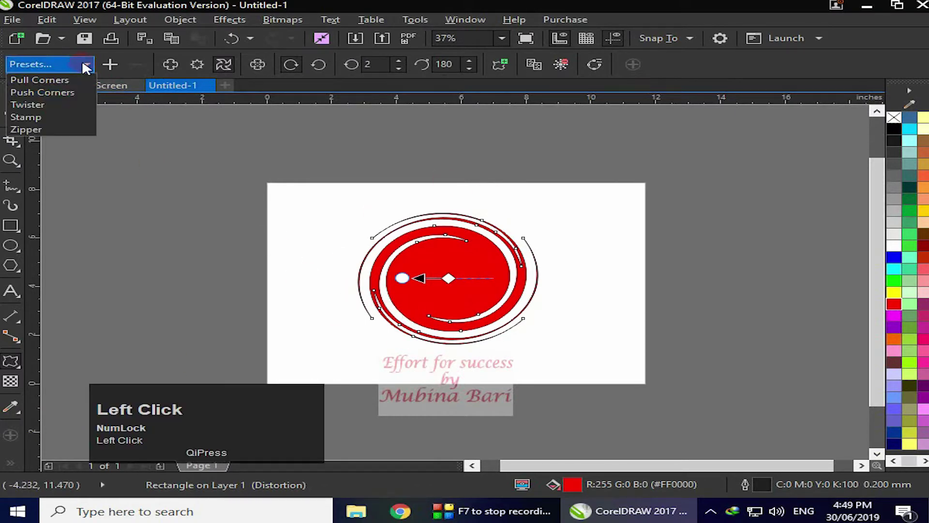
left_click(39, 118)
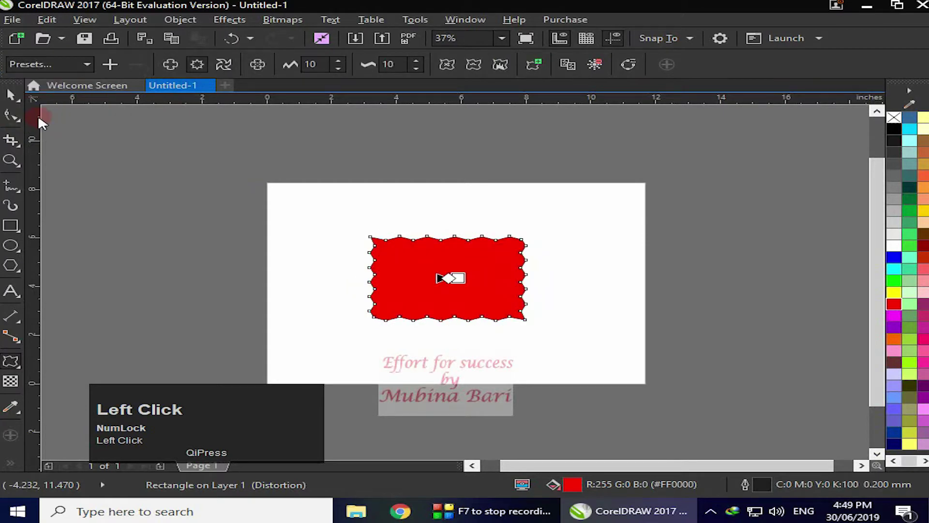
left_click(90, 63)
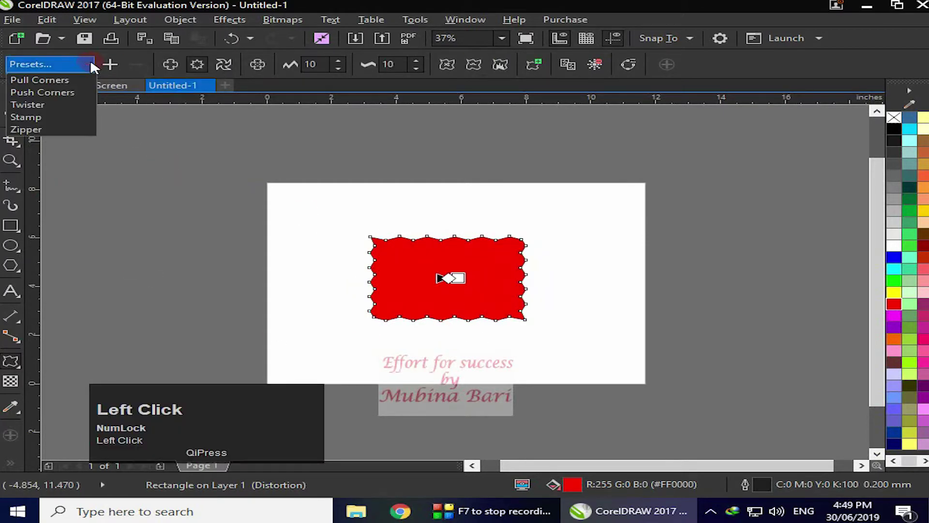
left_click(47, 128)
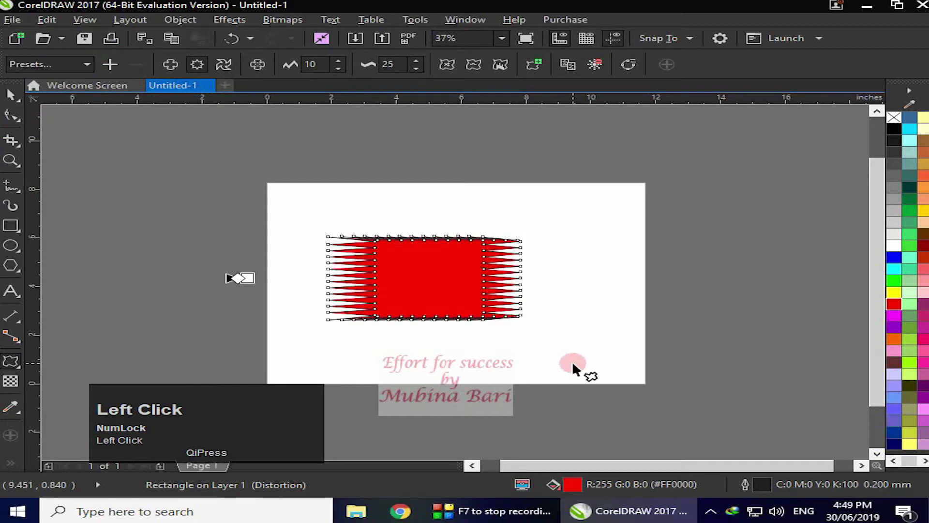
Step: Delete the distorted red rectangle from the page
mouse_move(572, 361)
left_mouse_down()
mouse_move(409, 315)
mouse_move(517, 252)
mouse_move(460, 319)
left_mouse_up()
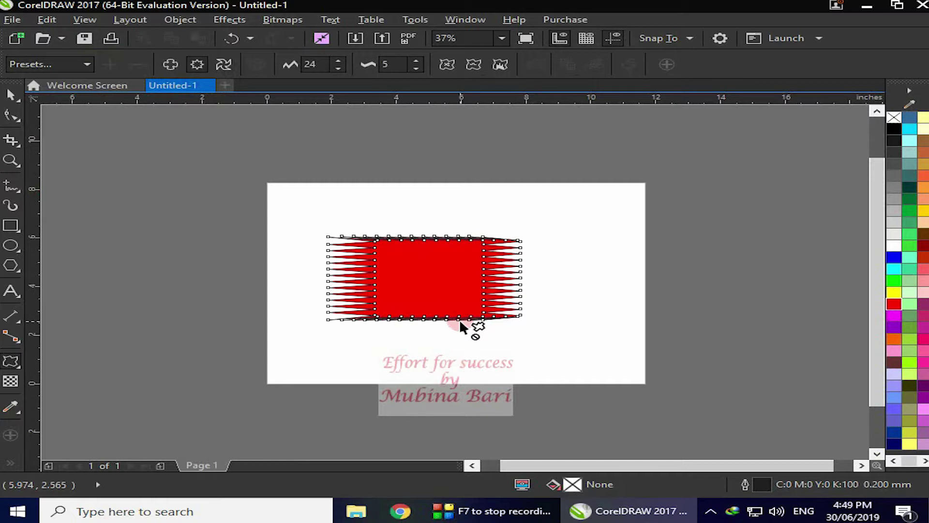
key("Delete")
left_click(434, 303)
key("Delete")
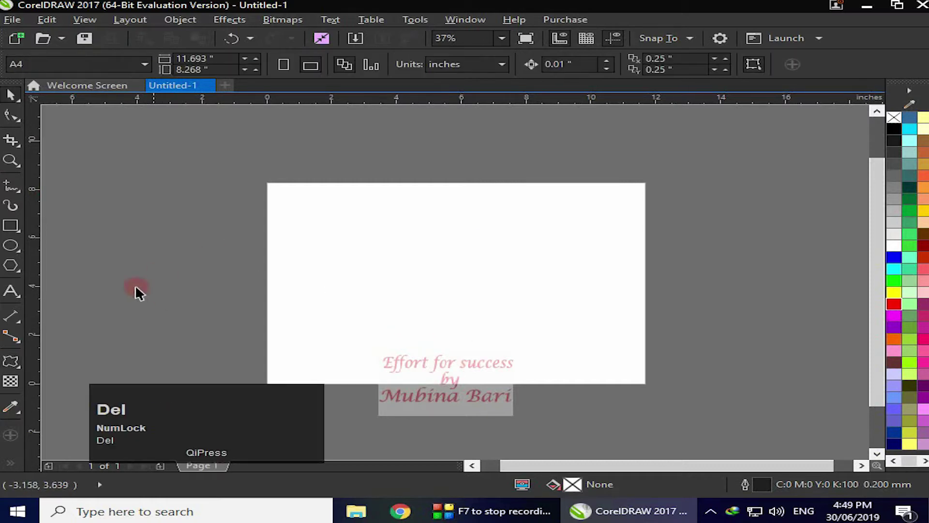
Step: Draw a new rectangle about 5.4 by 3.45 inches in the middle of the page and fill it red
left_click(12, 226)
left_click_drag(364, 246, 540, 330)
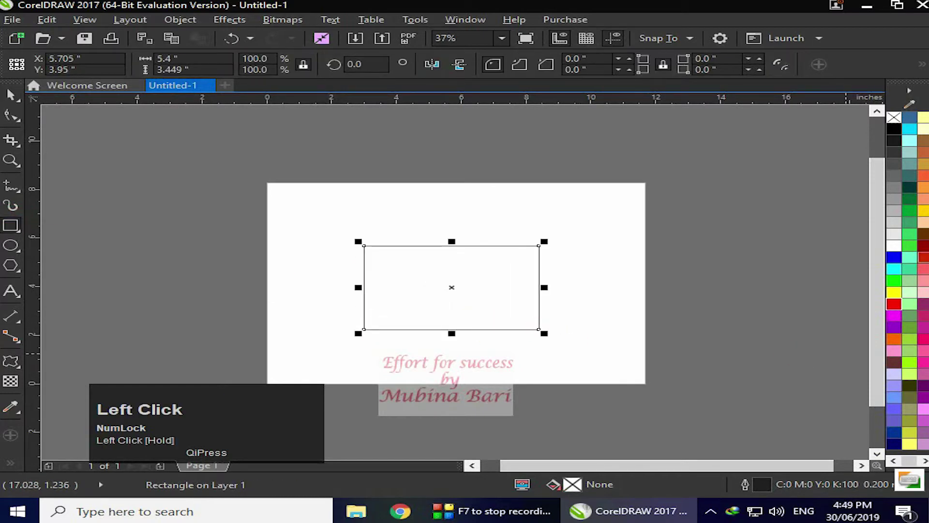
left_click(894, 304)
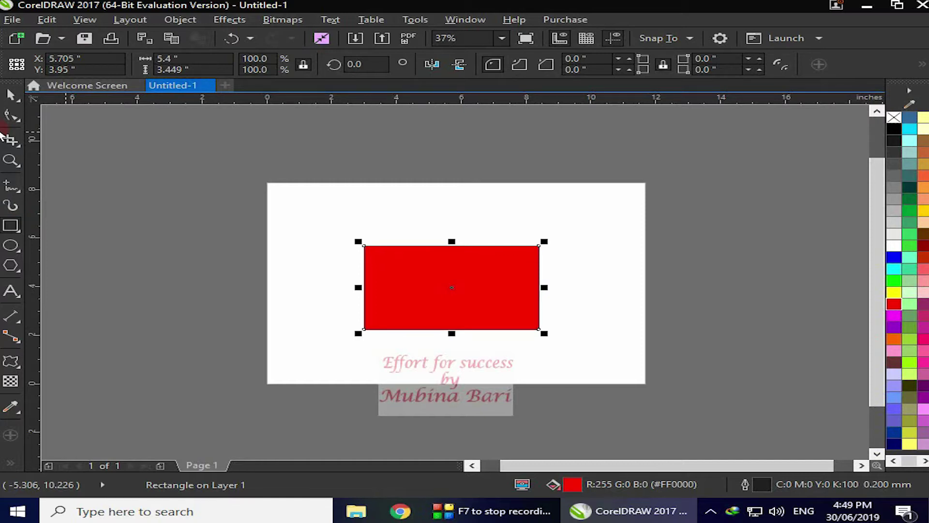
Step: Apply a zipper distortion inward from the rectangle's left edge with amplitude 44 and frequency 5
left_click(11, 361)
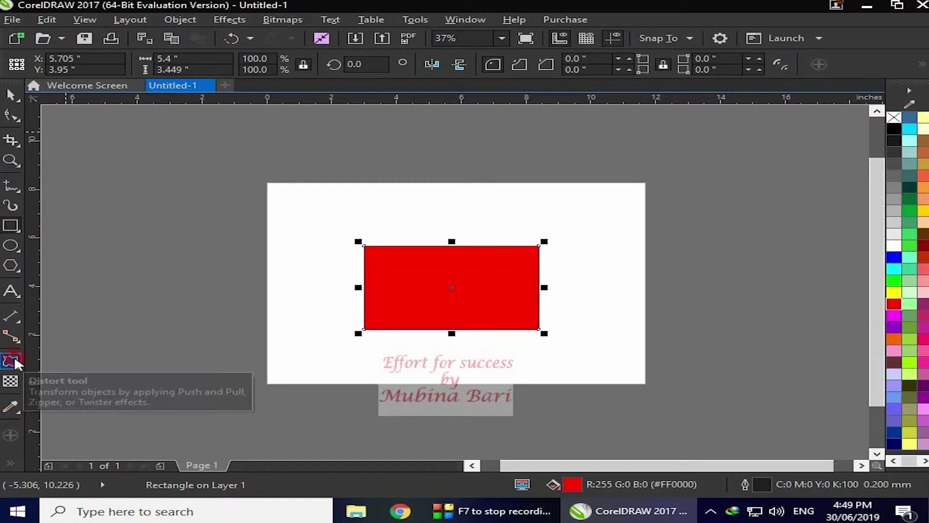
left_click_drag(15, 362, 50, 412)
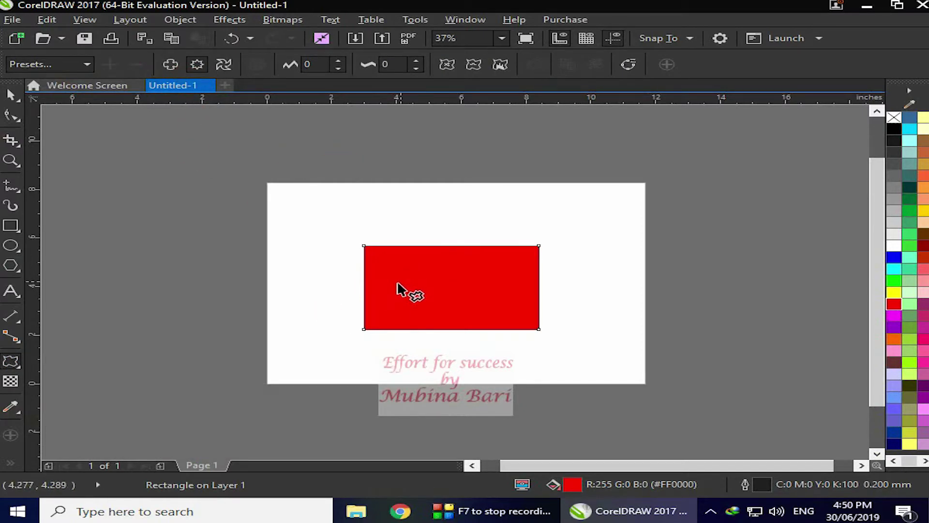
left_click(108, 73)
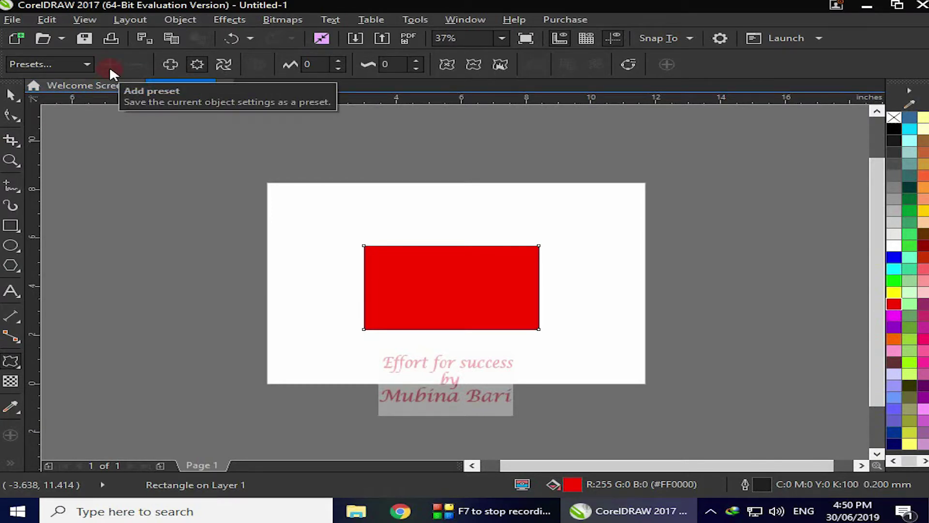
left_click(362, 274)
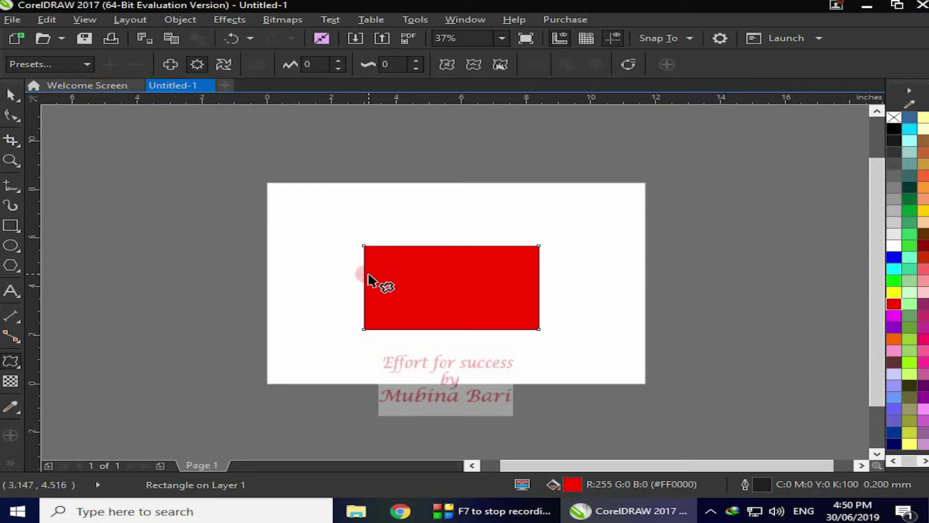
left_click_drag(368, 274, 408, 280)
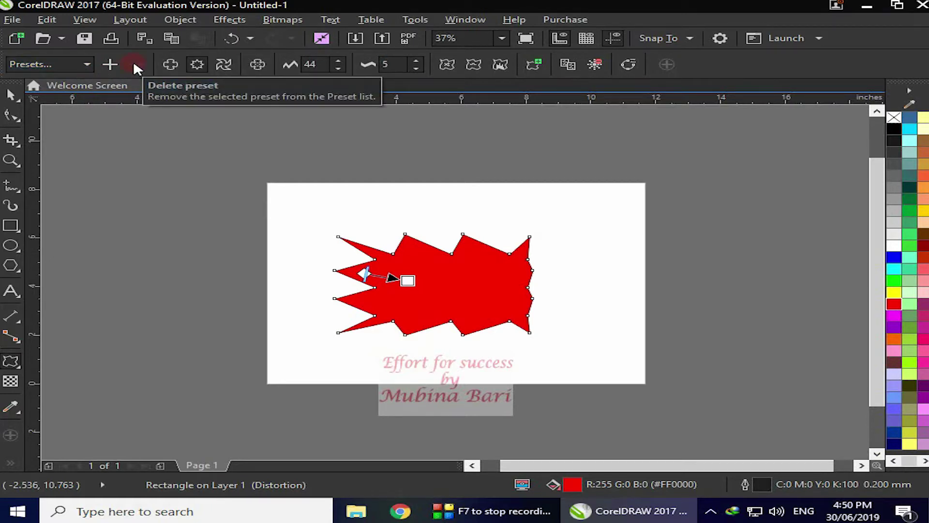
Step: Undo the zipper distortion on the red rectangle
left_click(18, 363)
left_click(128, 140)
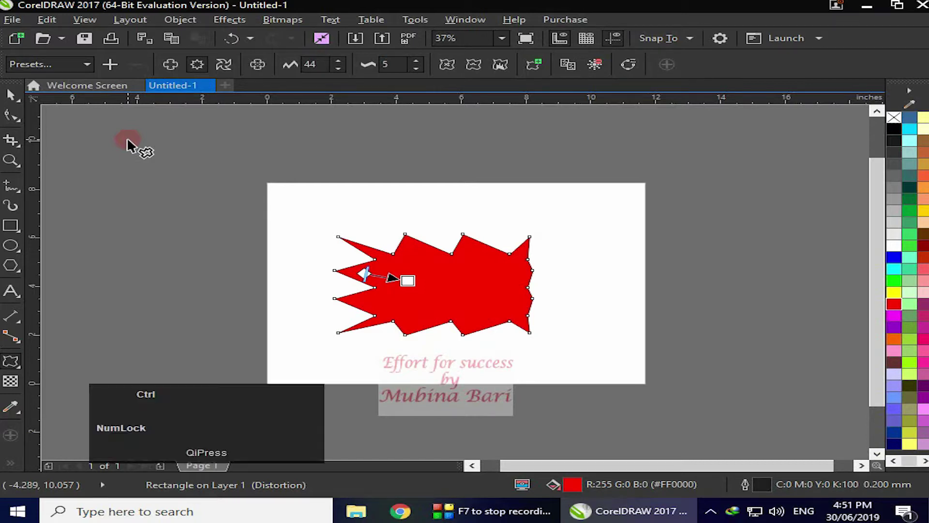
key("ctrl+z")
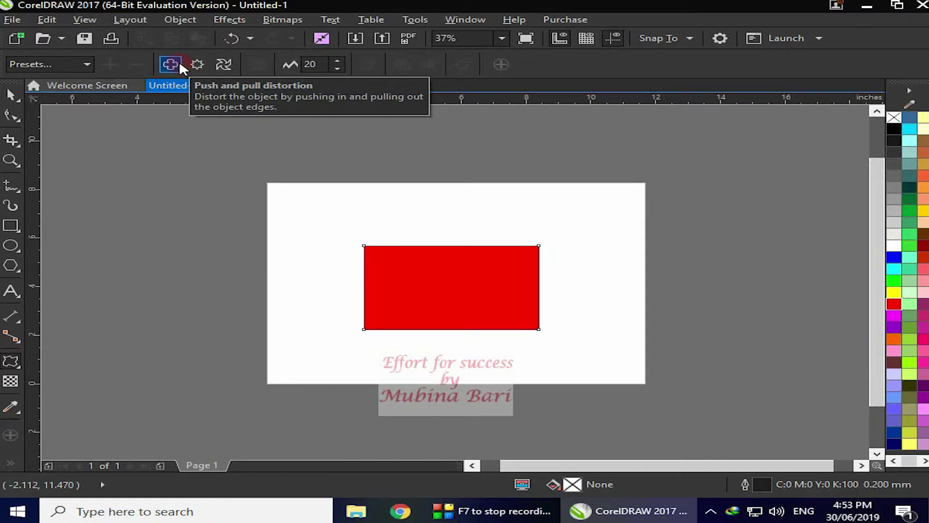
Step: Try a push and pull distortion inward from the middle of the rectangle's left edge to amplitude 100, and undo it
left_click(366, 287)
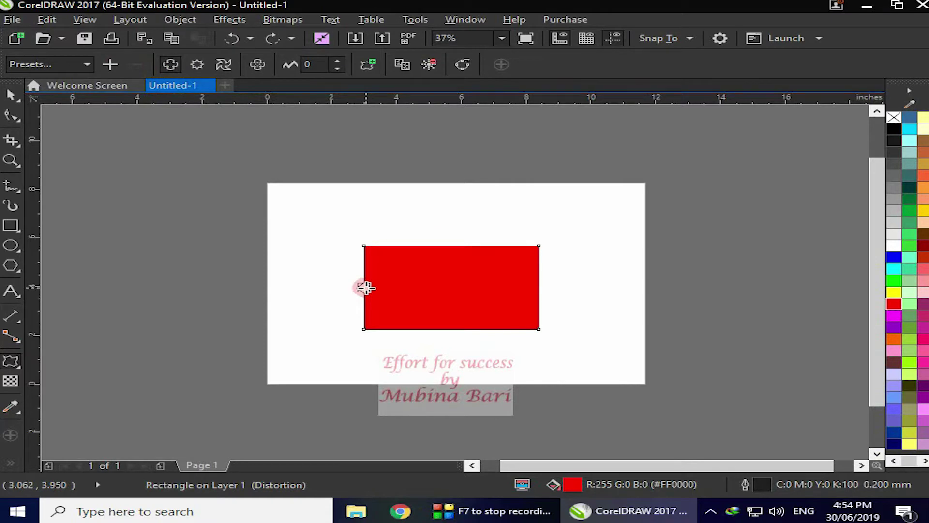
left_click_drag(366, 288, 415, 287)
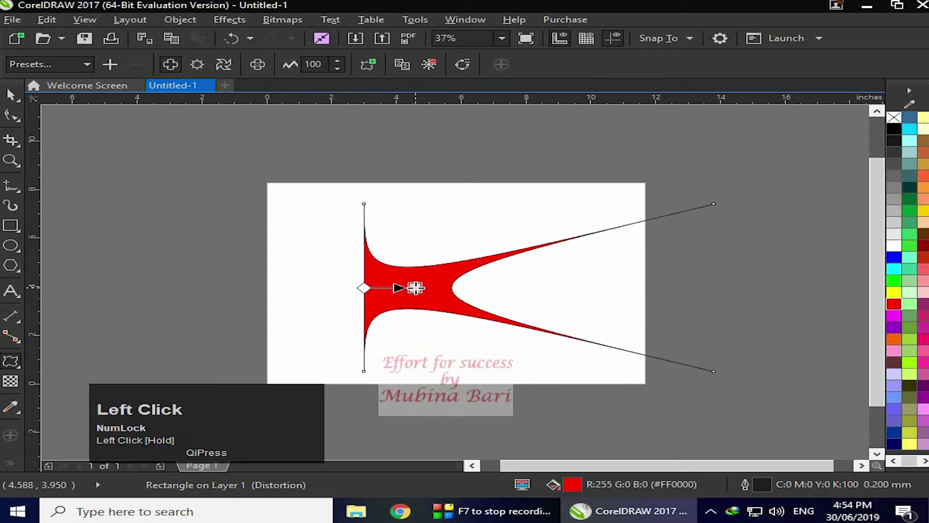
key("ctrl+z")
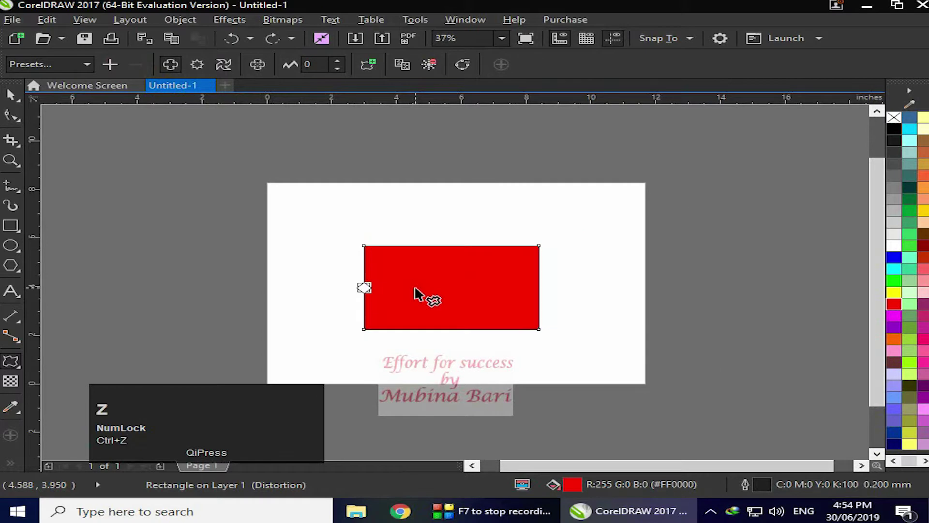
Step: Try a push and pull distortion from the rectangle's centre up to amplitude 200, and bring it back to 0
left_click_drag(446, 288, 493, 291)
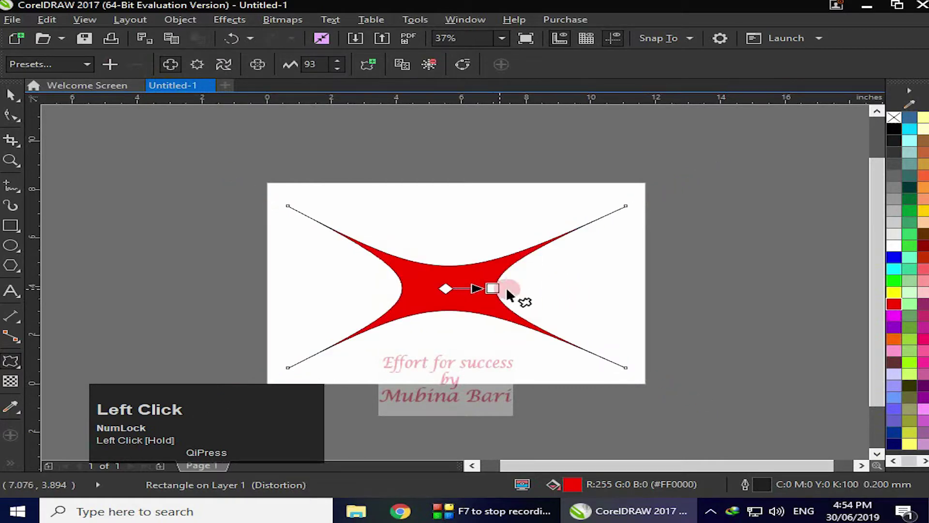
left_click_drag(494, 289, 635, 289)
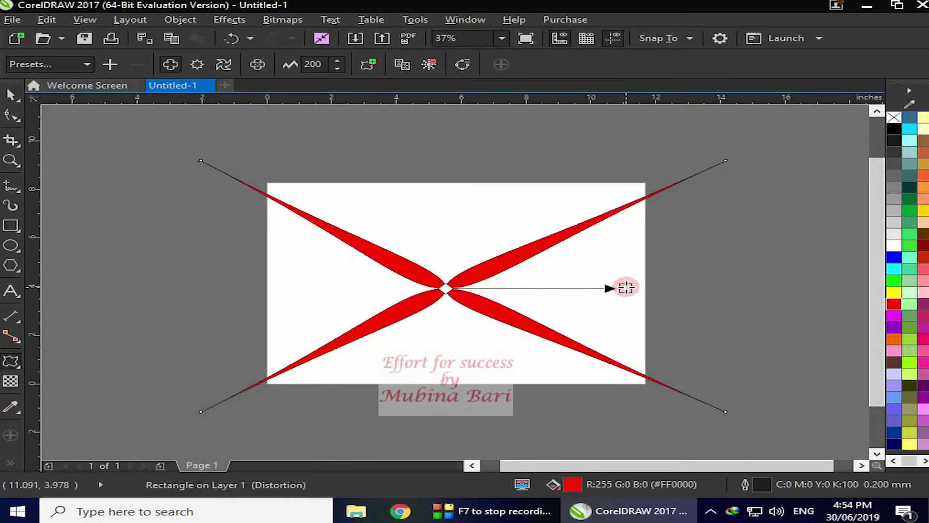
left_click_drag(626, 288, 751, 283)
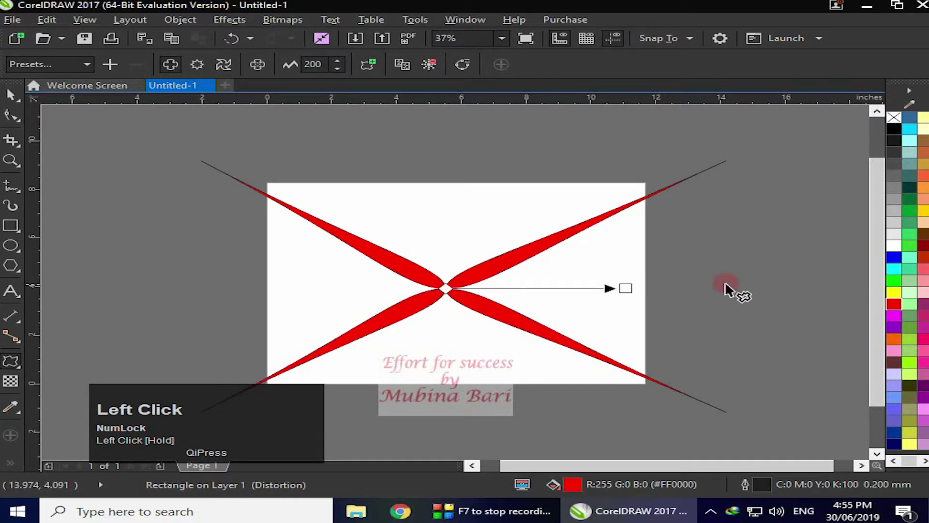
left_click_drag(628, 288, 446, 286)
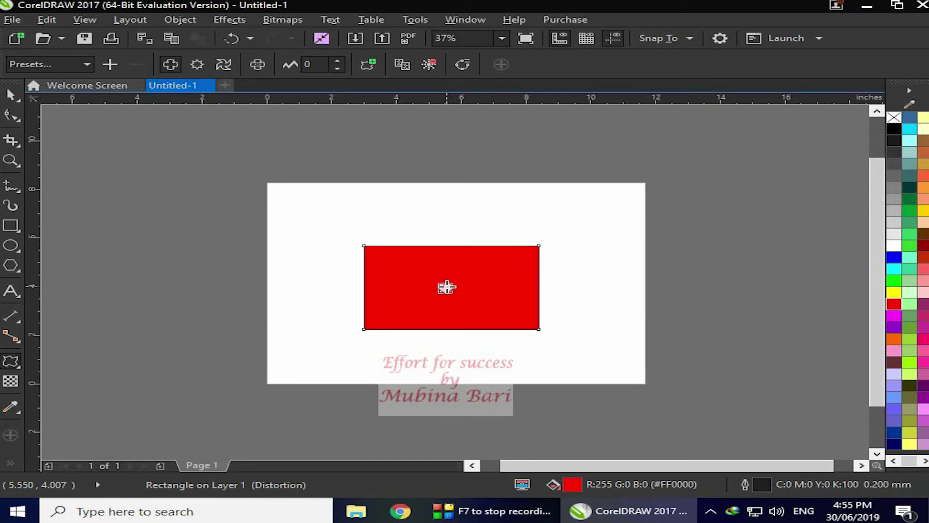
key("ctrl+z")
Step: Try a push and pull distortion outward from the rectangle's left edge to amplitude -200, and undo it
left_click_drag(365, 286, 231, 297)
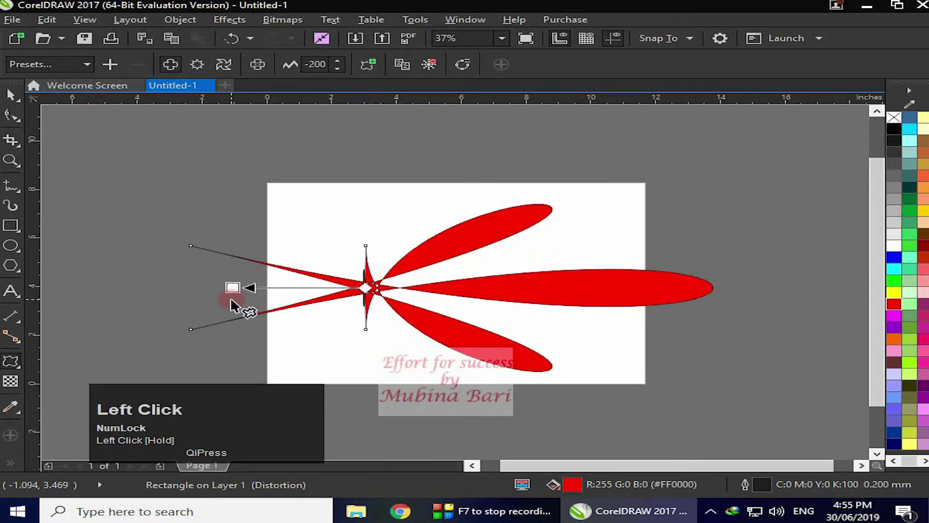
key("ctrl+z")
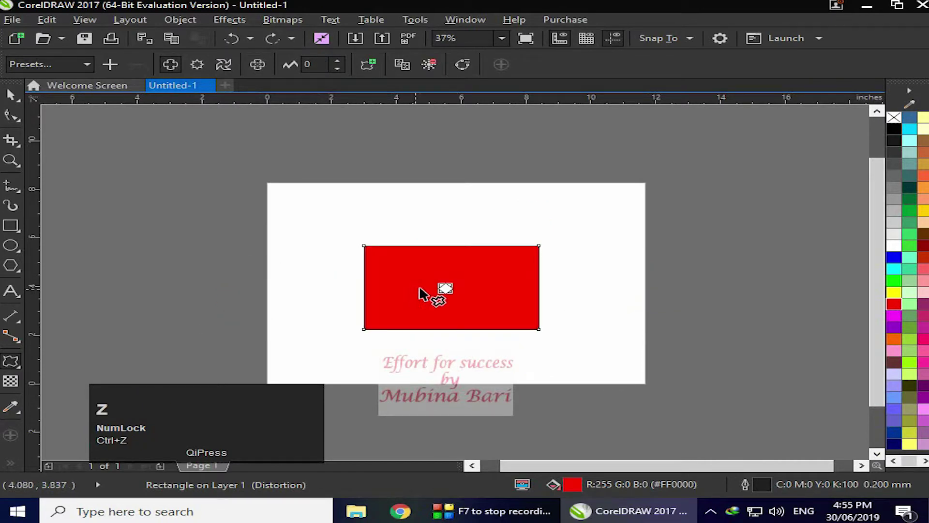
Step: Try a push and pull distortion outward from the rectangle's centre to amplitude -200, and shorten its handle to amplitude -183
left_click_drag(444, 288, 299, 288)
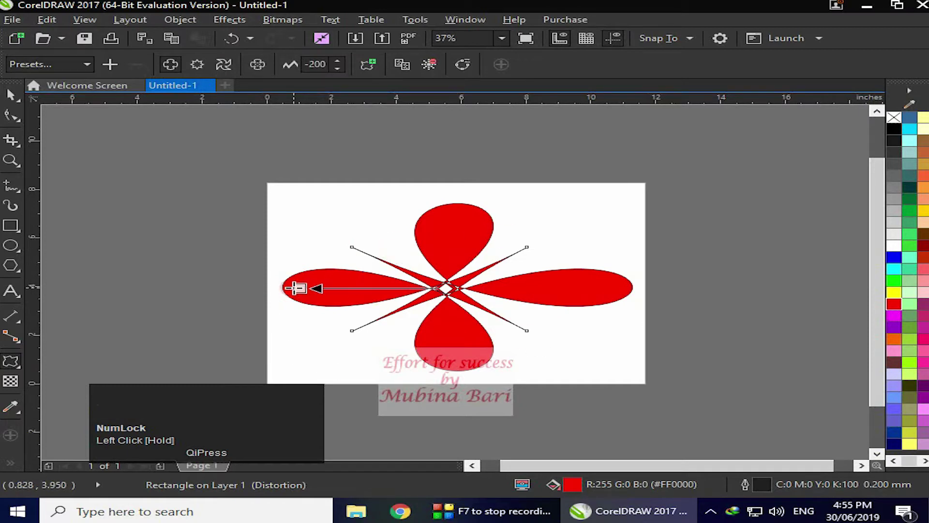
mouse_move(298, 288)
left_mouse_down()
mouse_move(386, 286)
mouse_move(297, 288)
left_mouse_up()
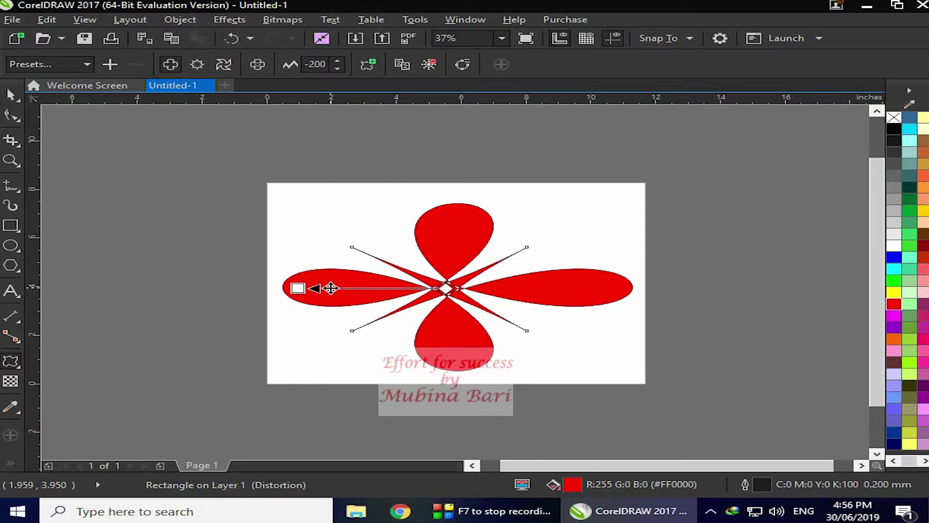
left_click(193, 118)
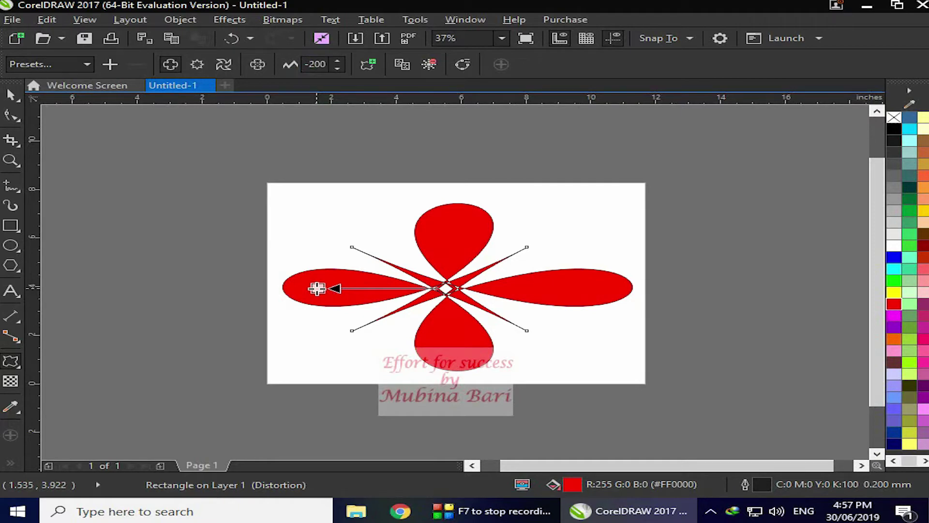
left_click_drag(317, 288, 352, 288)
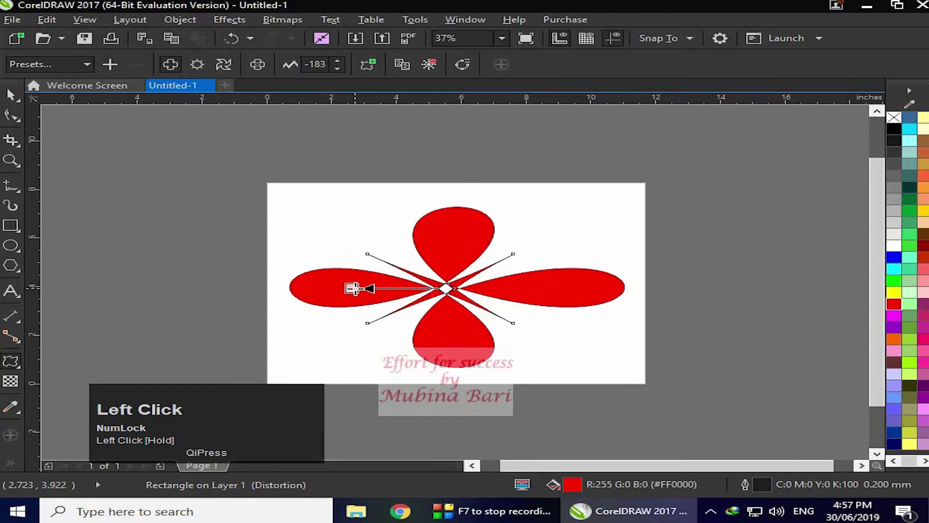
Step: Change the push and pull amplitude to -108, and reset it to 0
left_click(337, 61)
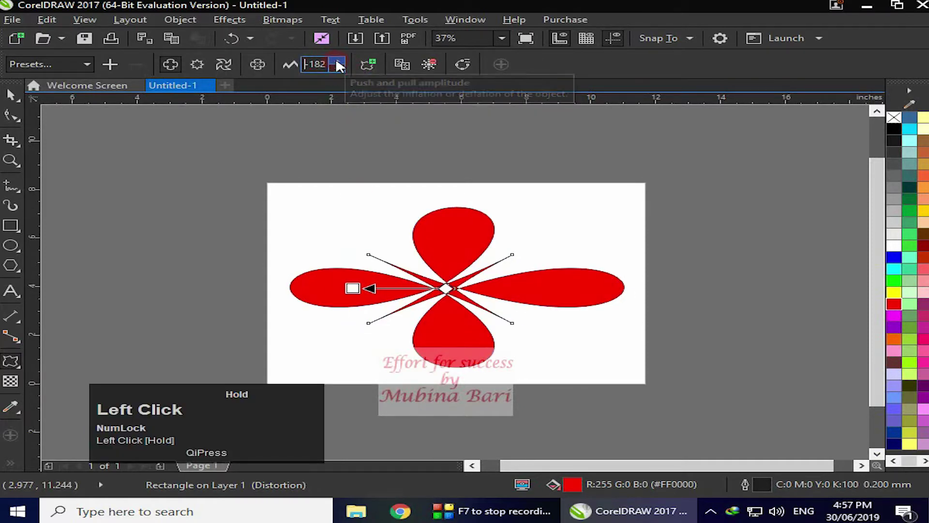
left_click_drag(337, 61, 338, 68)
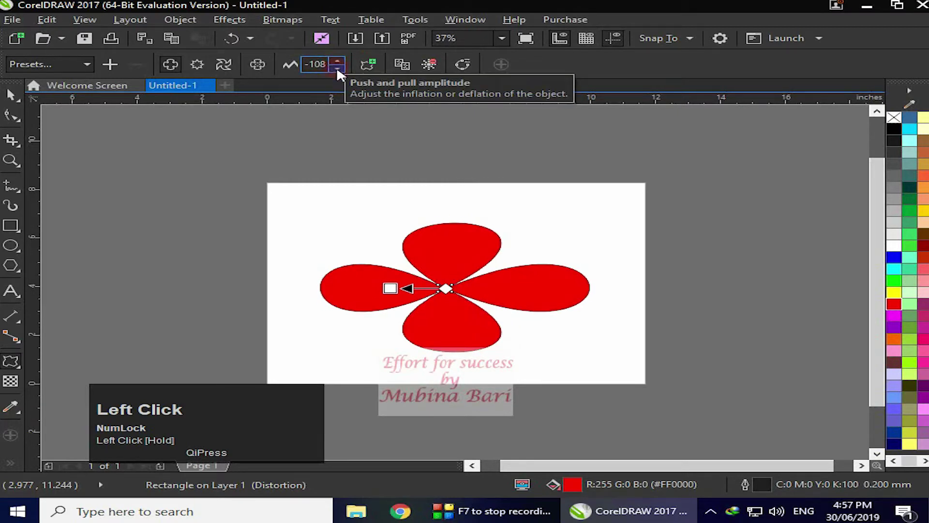
type("0")
key("Return")
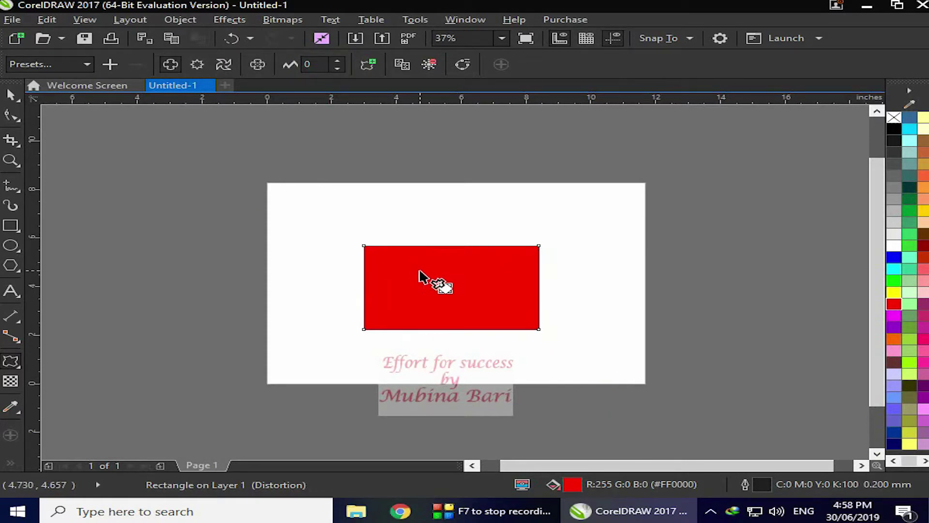
Step: Vary the rectangle's push and pull amplitude from 92 to -34, and extend the distortion handle to amplitude -127
left_click(339, 60)
left_click_drag(340, 60, 340, 60)
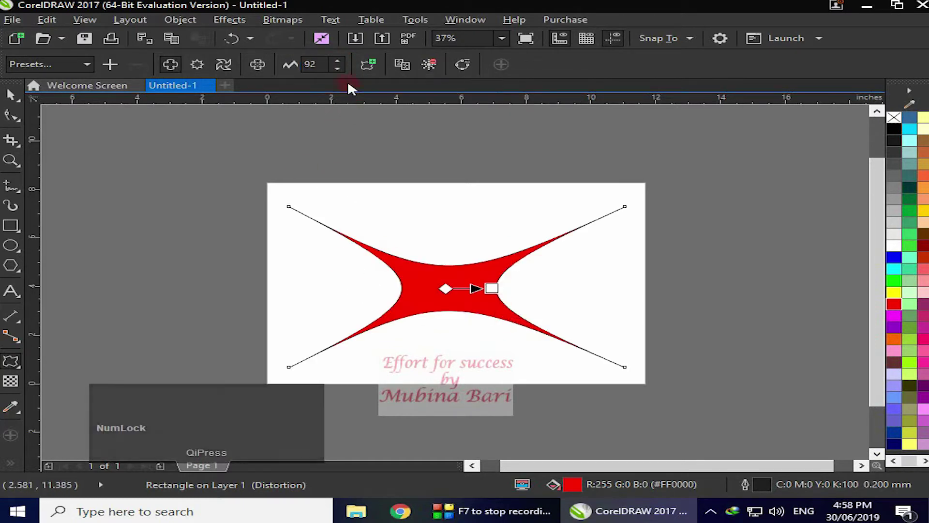
left_click_drag(335, 68, 336, 68)
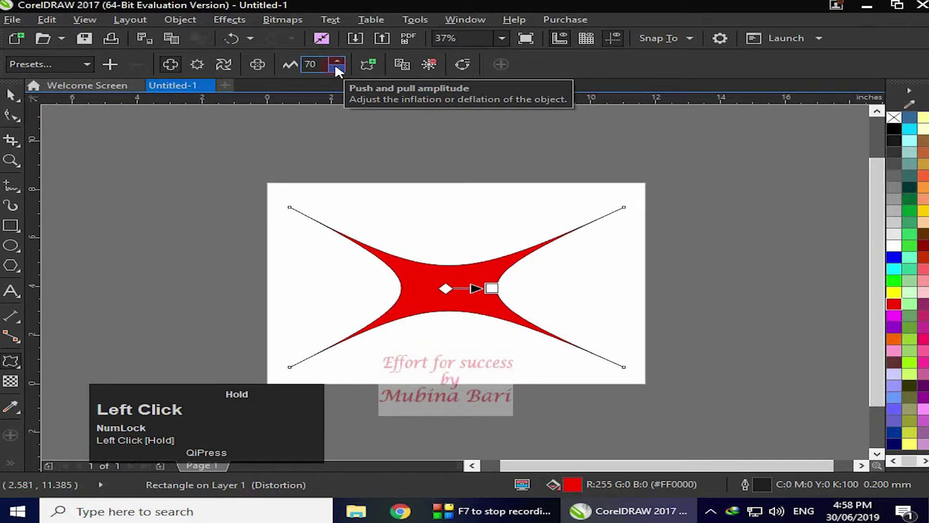
left_click_drag(335, 63, 335, 62)
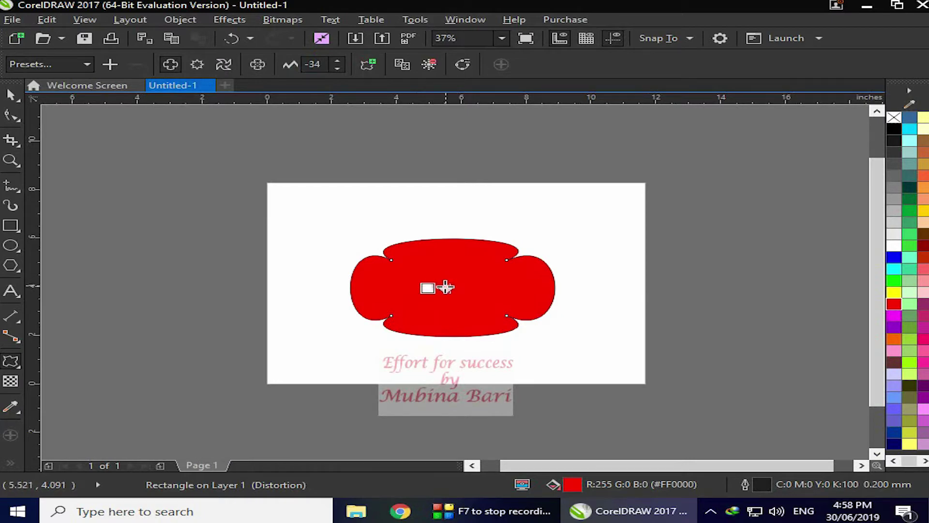
left_click_drag(426, 288, 381, 289)
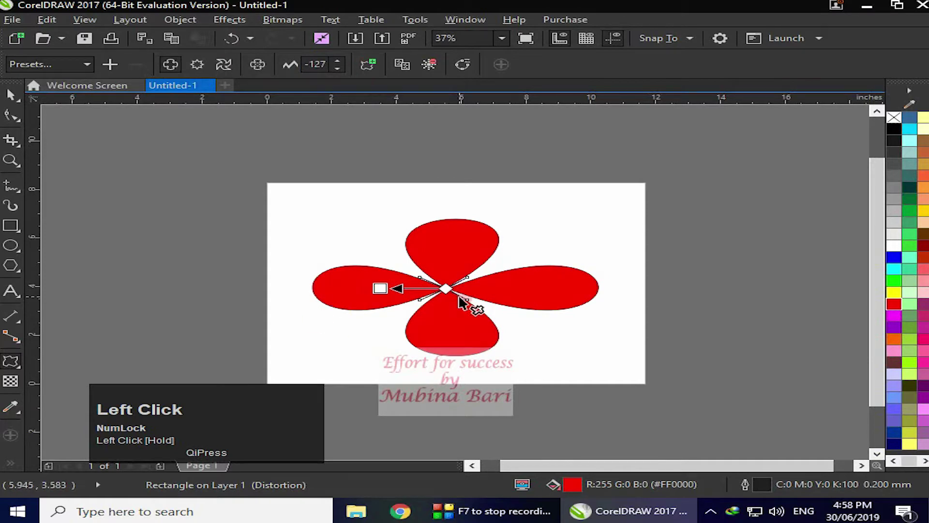
Step: Add a new zipper distortion with amplitude 9 and frequency 9 on top of the flower shape's push and pull distortion
left_click(368, 65)
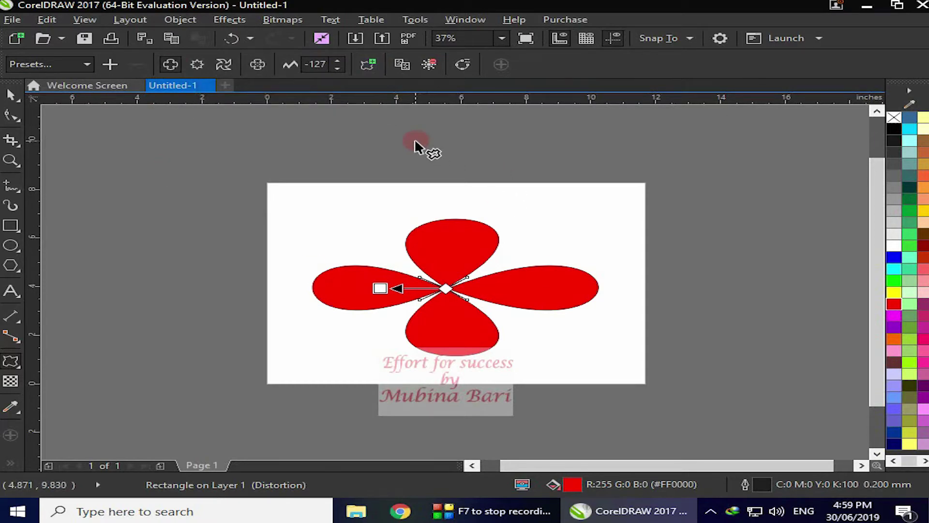
left_click(370, 65)
left_click(372, 65)
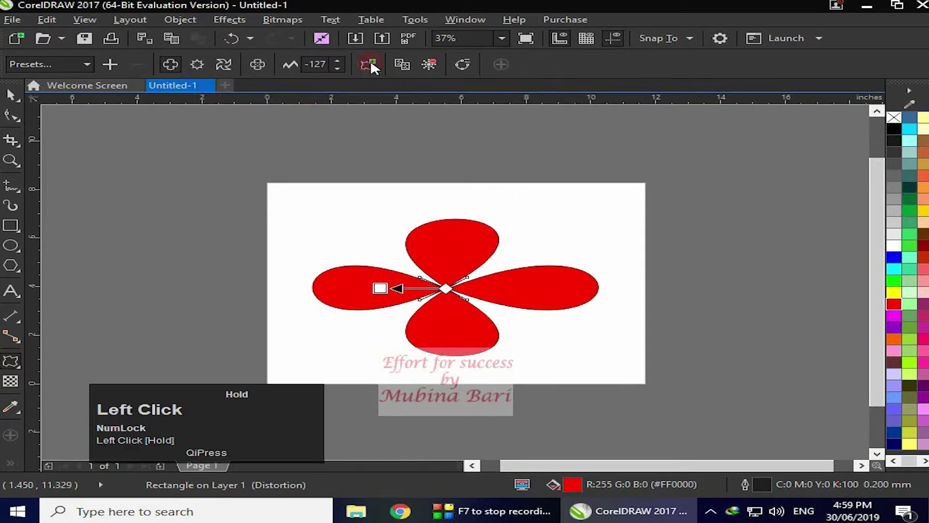
left_click(197, 65)
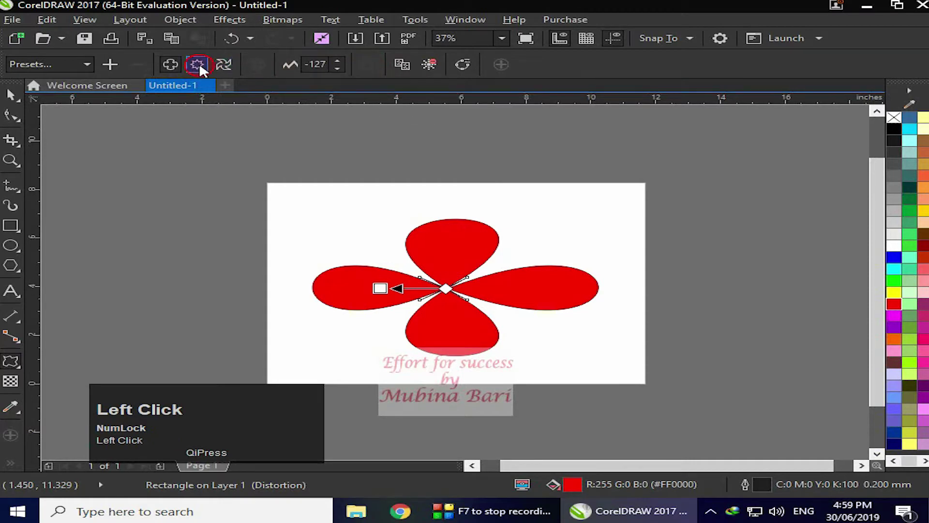
left_click(416, 61)
left_click(416, 62)
left_click(416, 62)
left_click(416, 62)
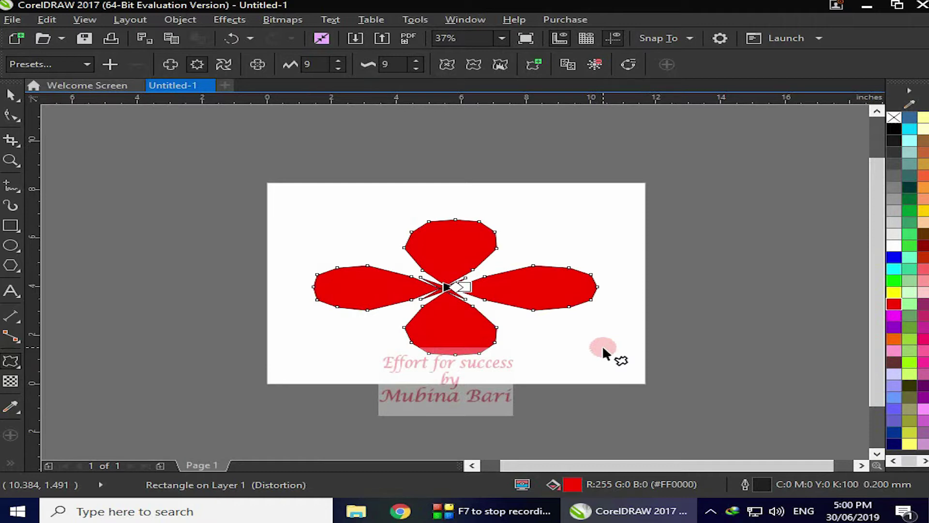
Step: Delete the zipper-distorted flower and draw a blue rectangle about 4.8 by 3.8 inches over the page's upper right corner
key("Delete")
left_click(7, 229)
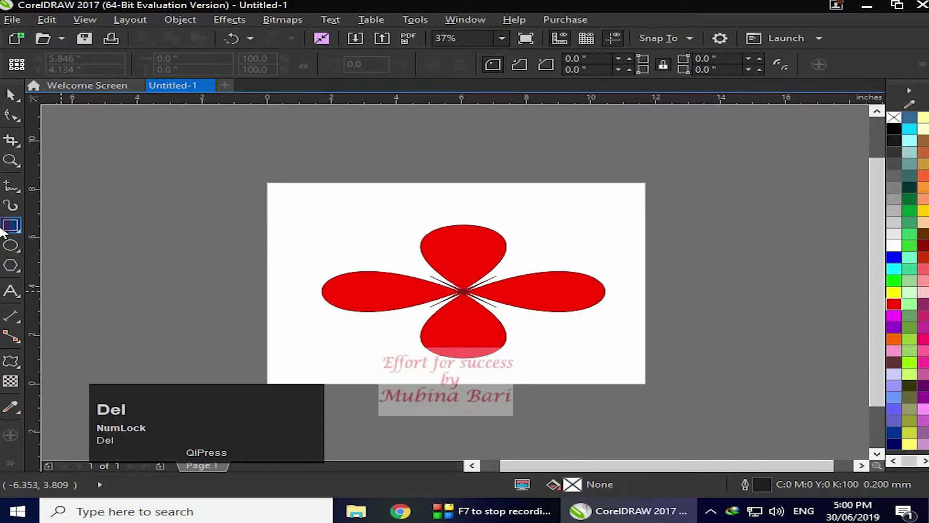
left_click_drag(582, 149, 740, 242)
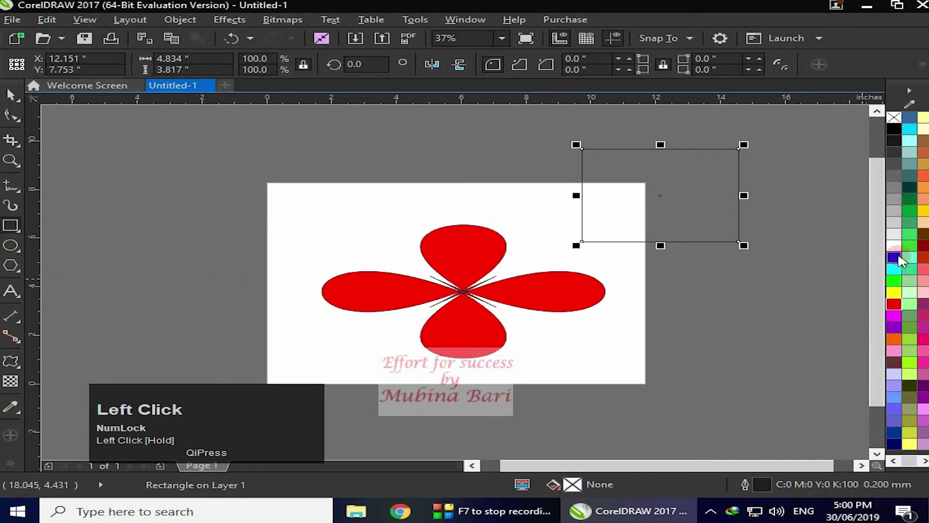
left_click(895, 257)
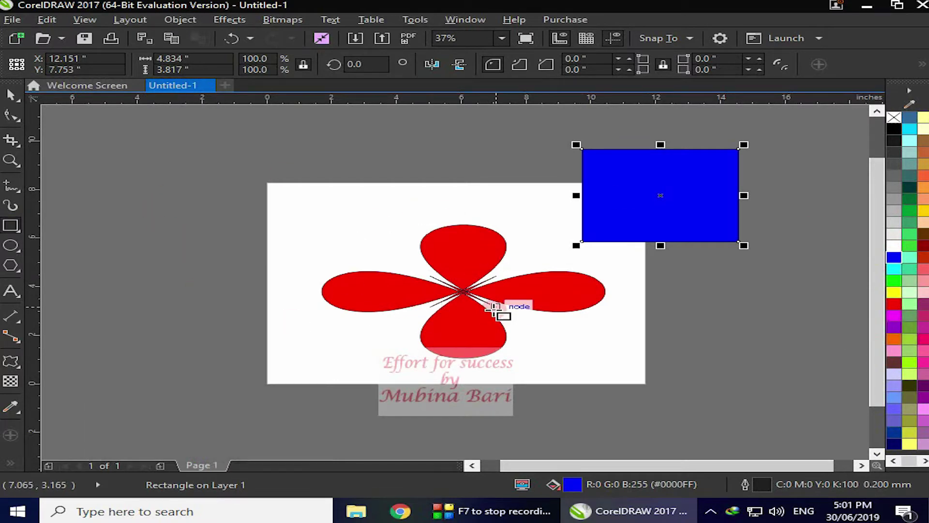
Step: Copy the distortion properties of the red flower shape to the blue rectangle with the Distort tool
left_click(12, 361)
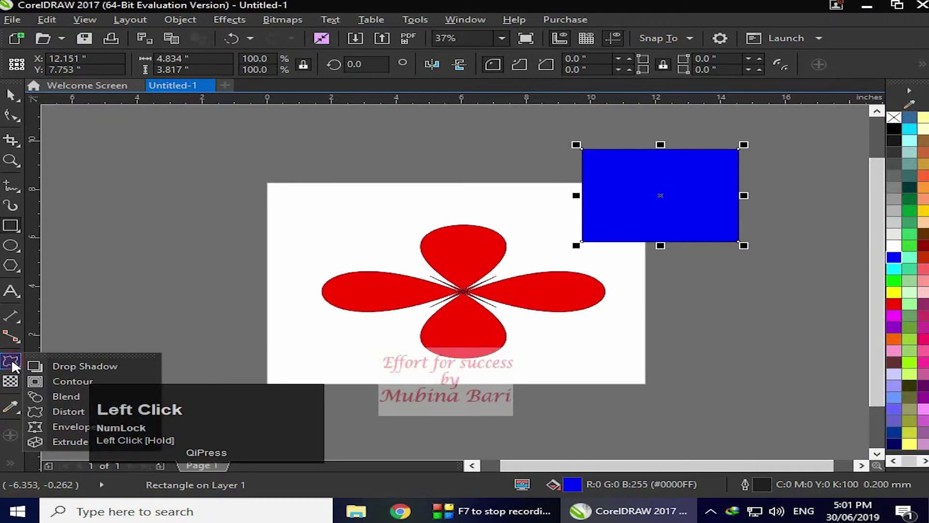
left_click(42, 413)
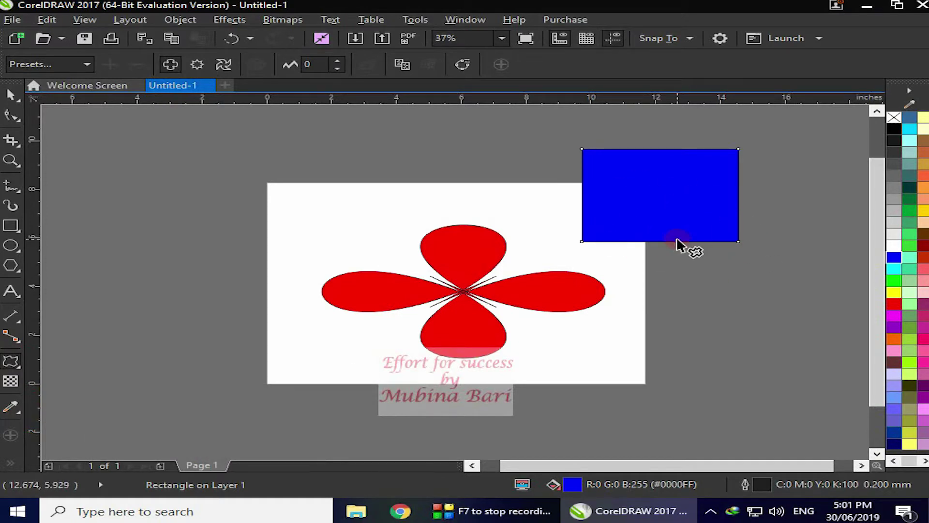
left_click(408, 66)
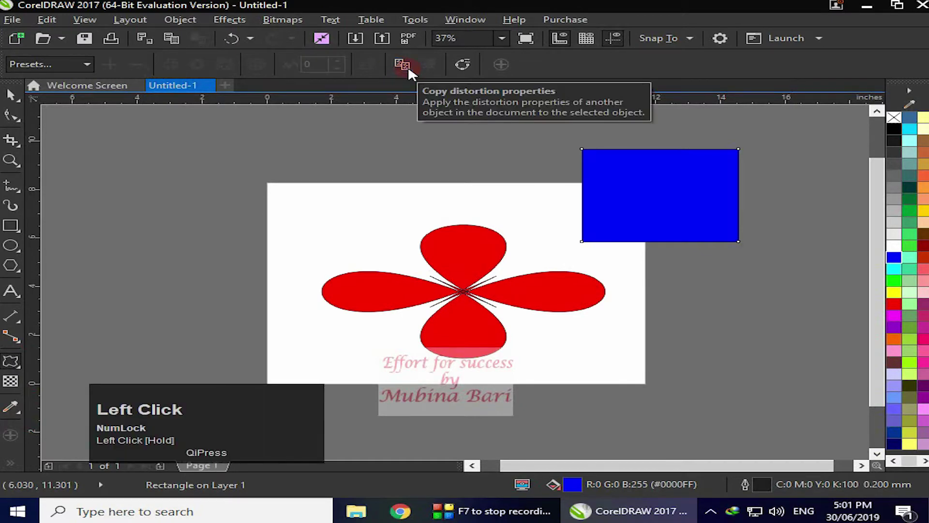
left_click(456, 262)
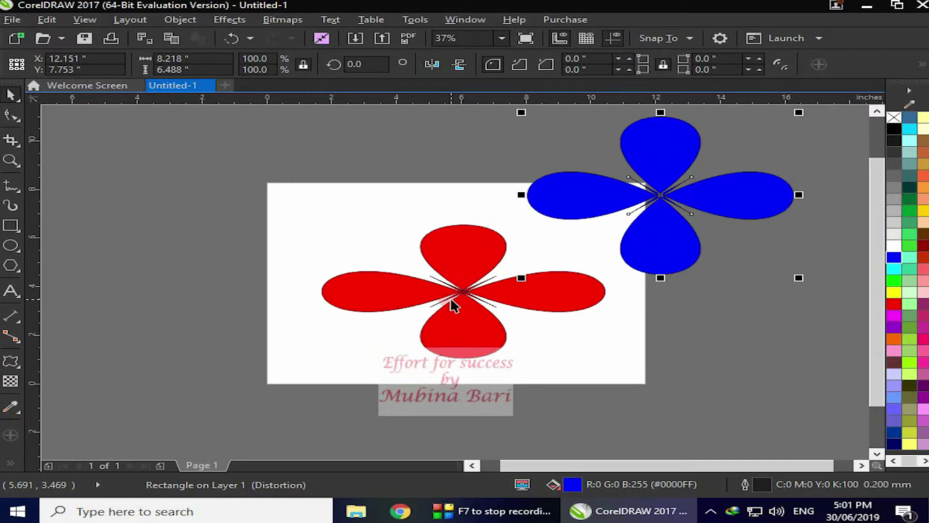
Step: Delete the blue flower shape and clear the distortion from the red one
key("Delete")
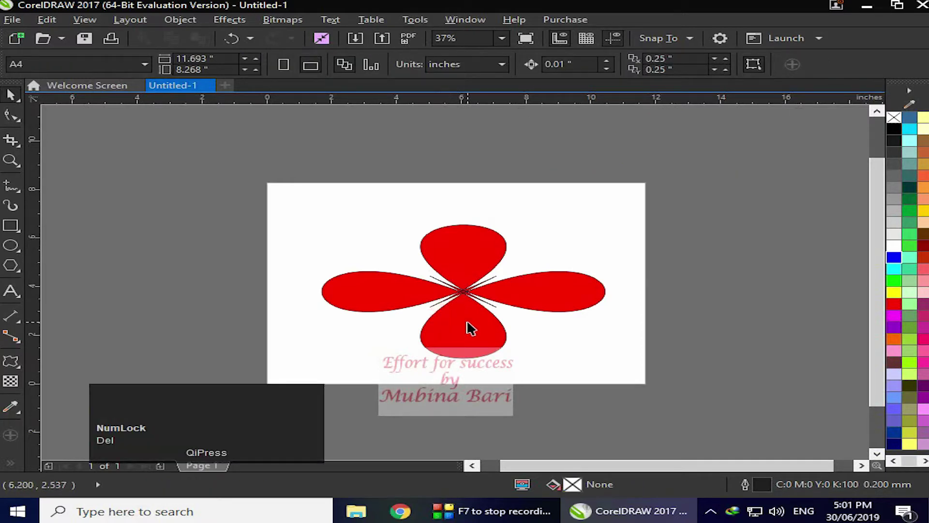
left_click(297, 305)
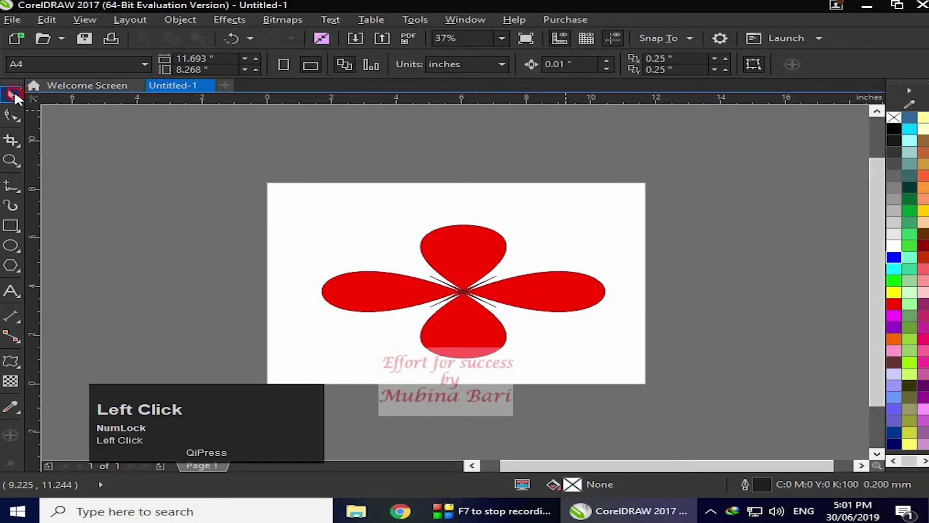
key("Delete")
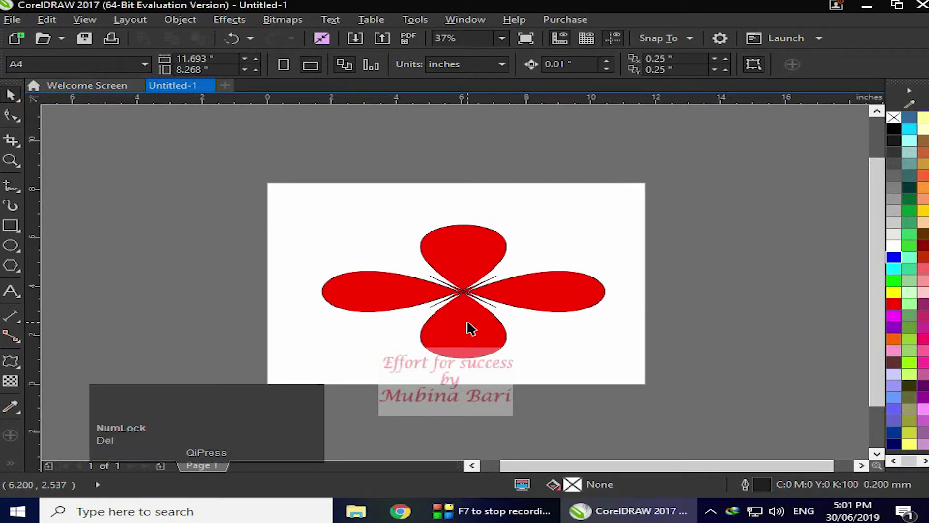
key("Delete")
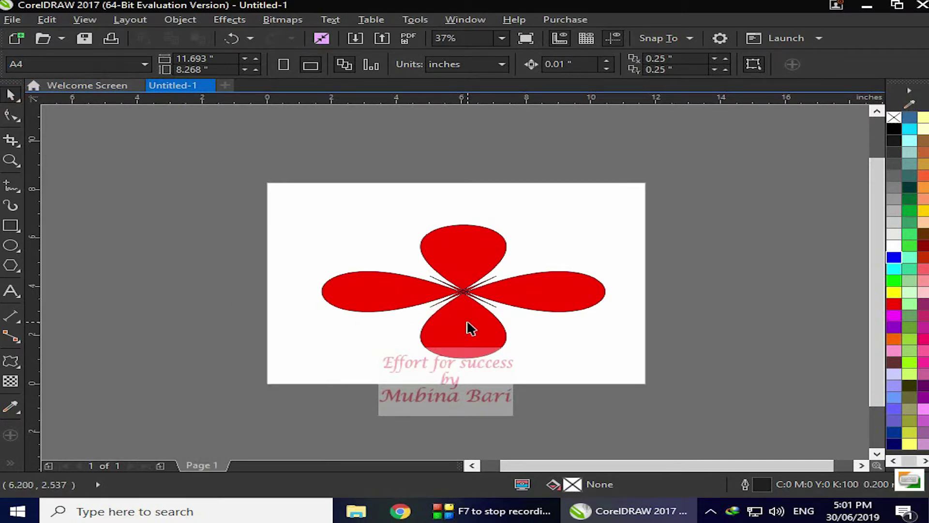
left_click(19, 105)
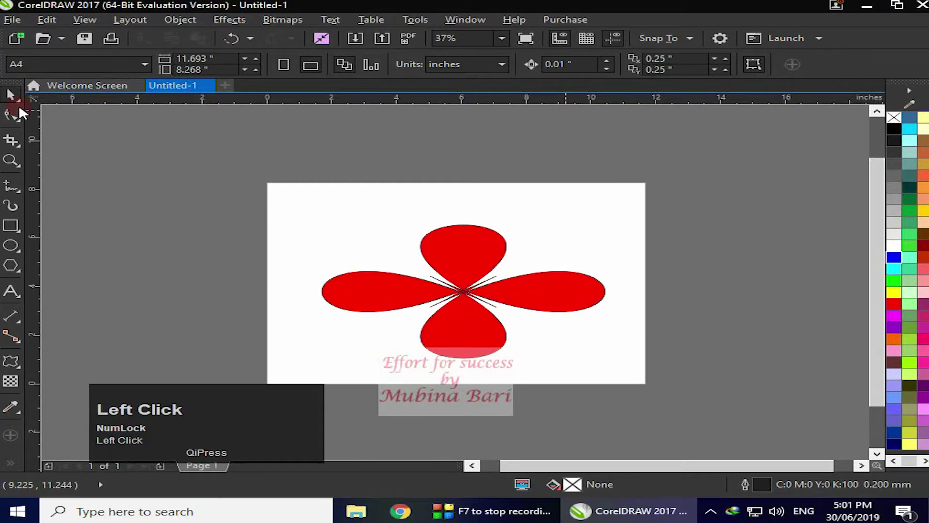
left_click(477, 353)
left_click(426, 63)
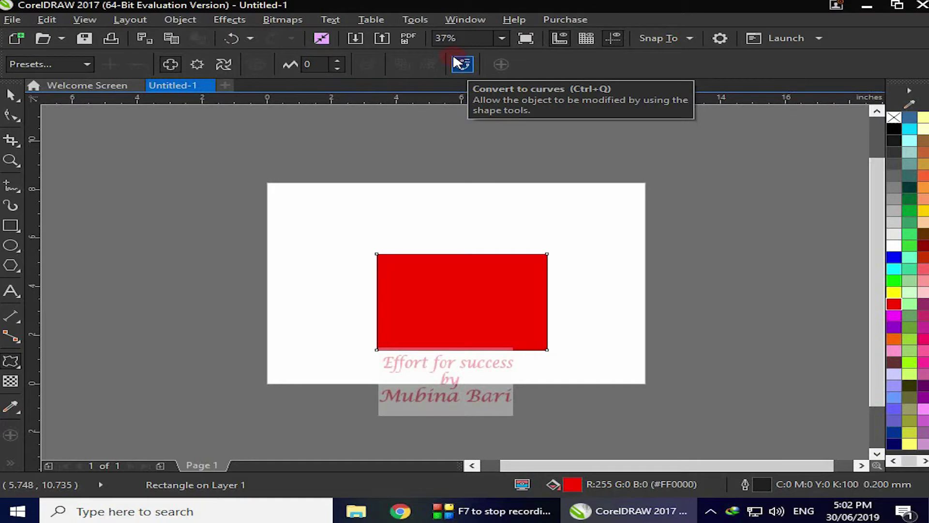
Step: Try zipper distortions of amplitude 100 and frequency 5 from the red rectangle's left edge and from its centre, undoing each
left_click(197, 63)
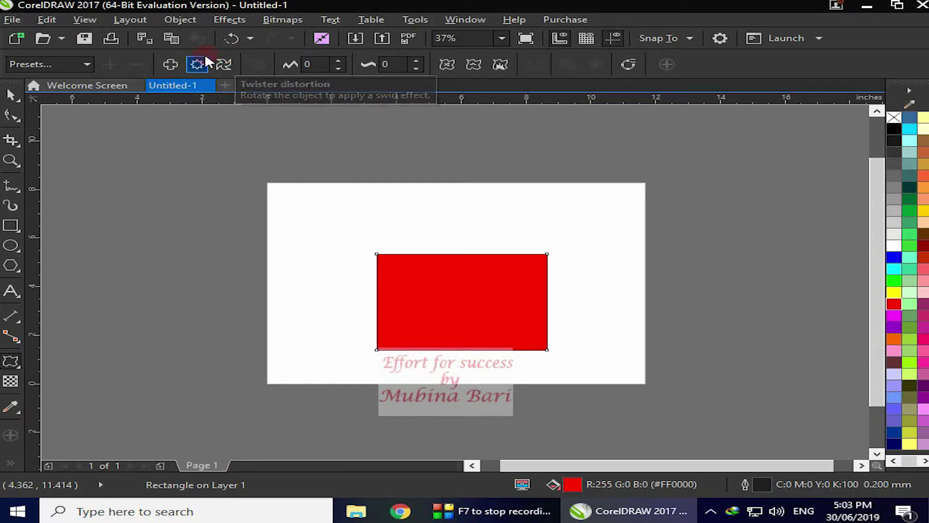
key("ctrl+z")
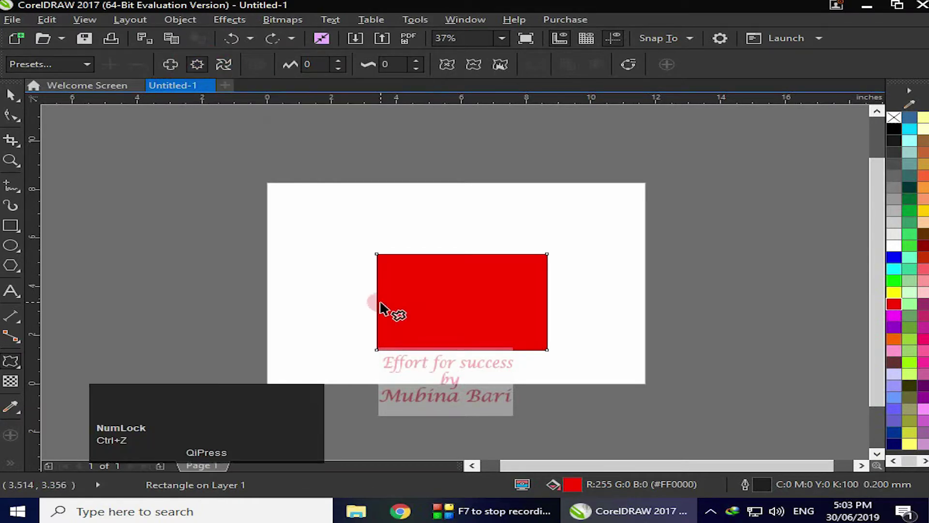
left_click_drag(376, 300, 491, 304)
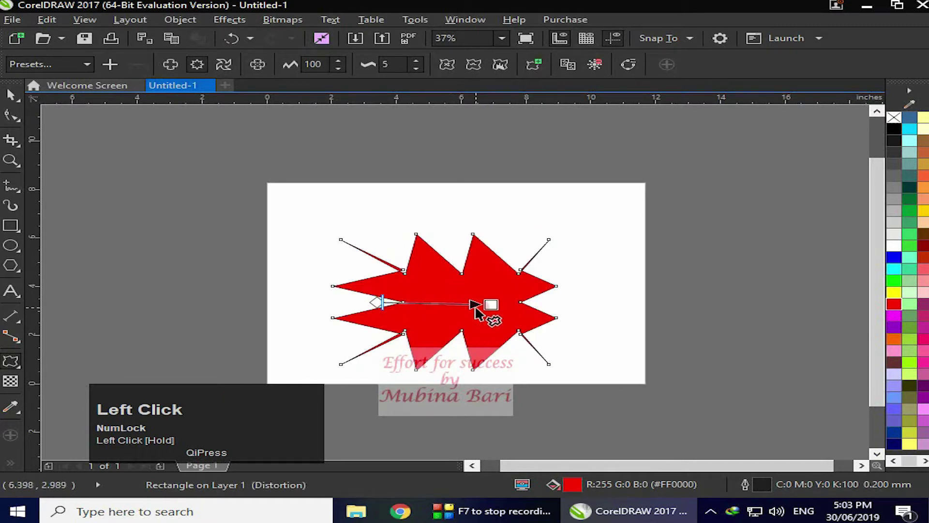
key("ctrl+z")
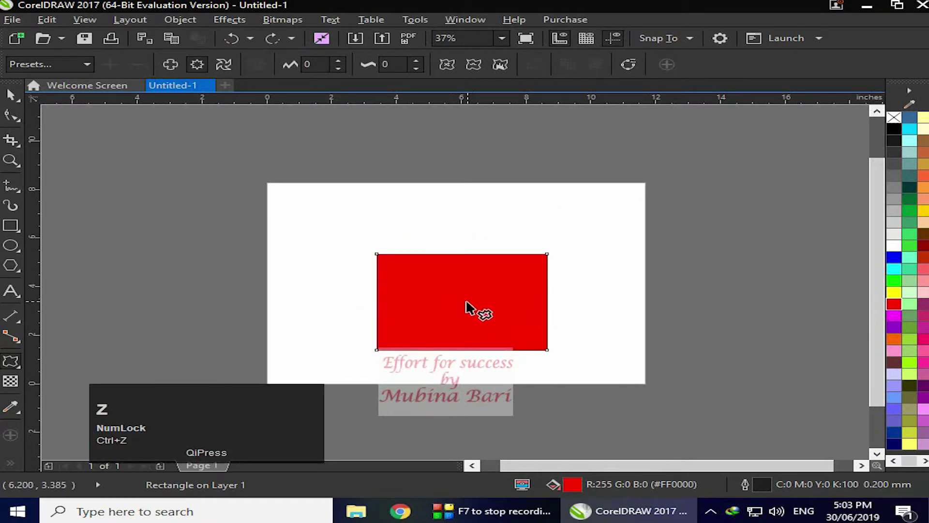
left_click_drag(463, 303, 309, 303)
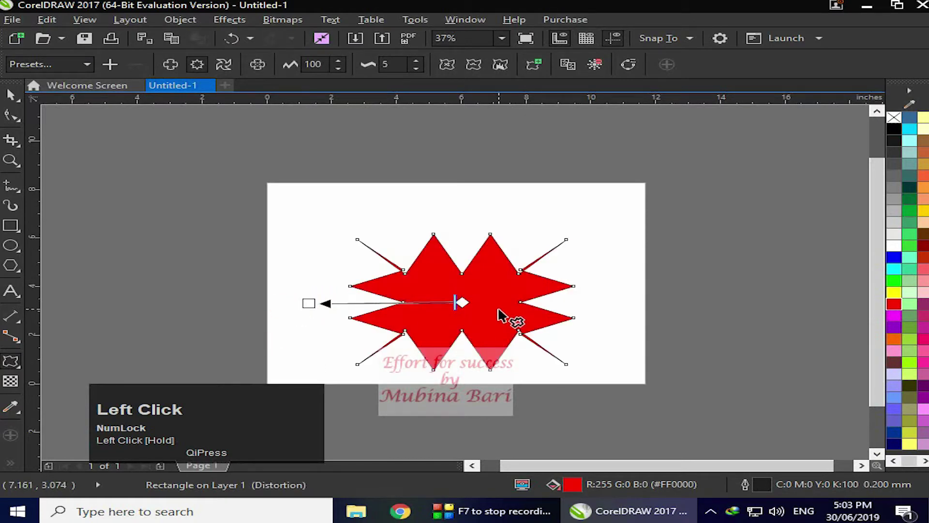
key("ctrl+z")
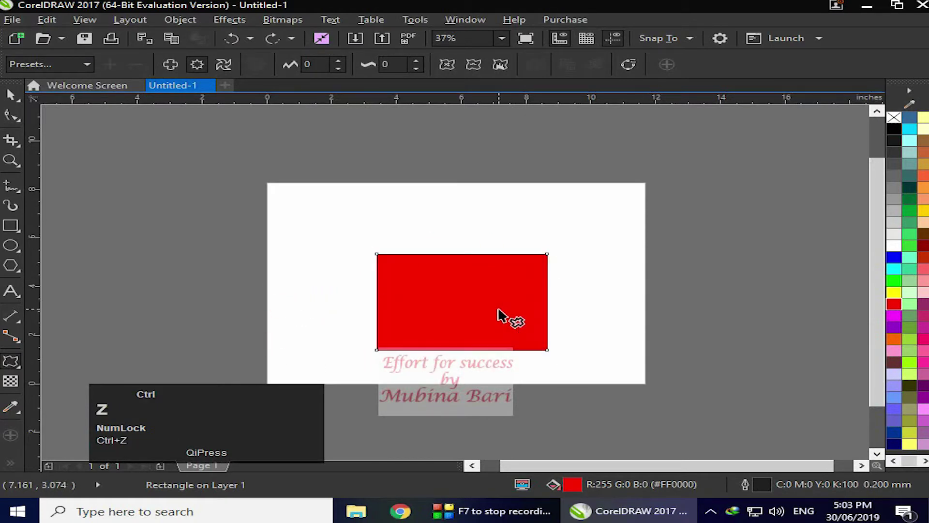
Step: Apply a zipper distortion to the red rectangle with an amplitude of 26
left_click(304, 64)
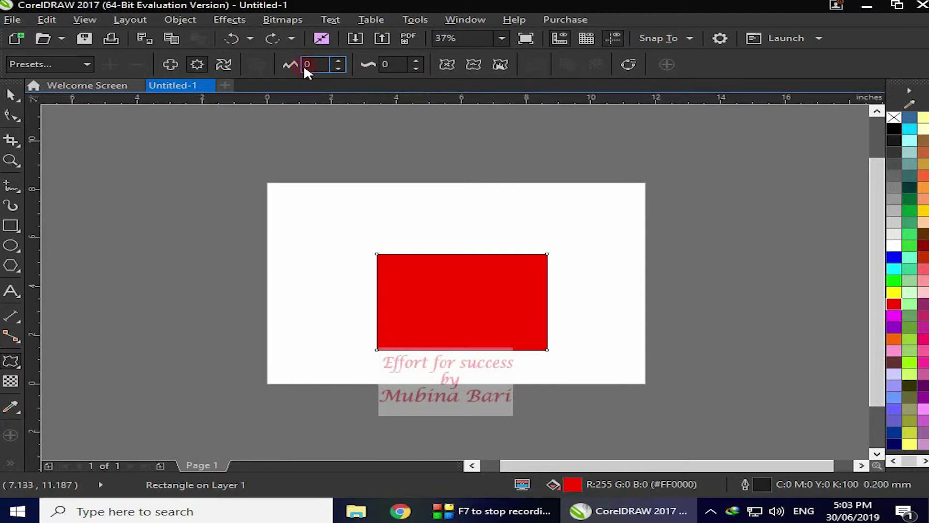
left_click(317, 66)
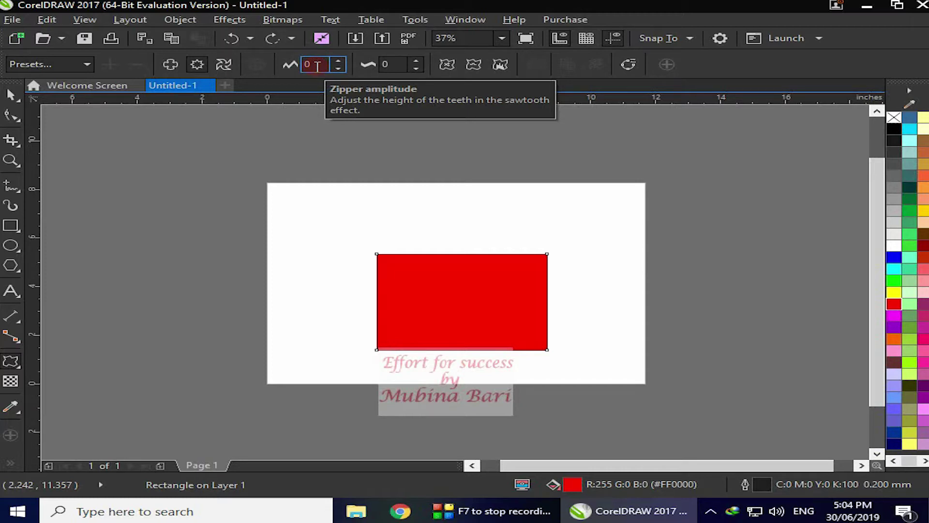
left_click(339, 61)
left_click(339, 61)
left_click(339, 61)
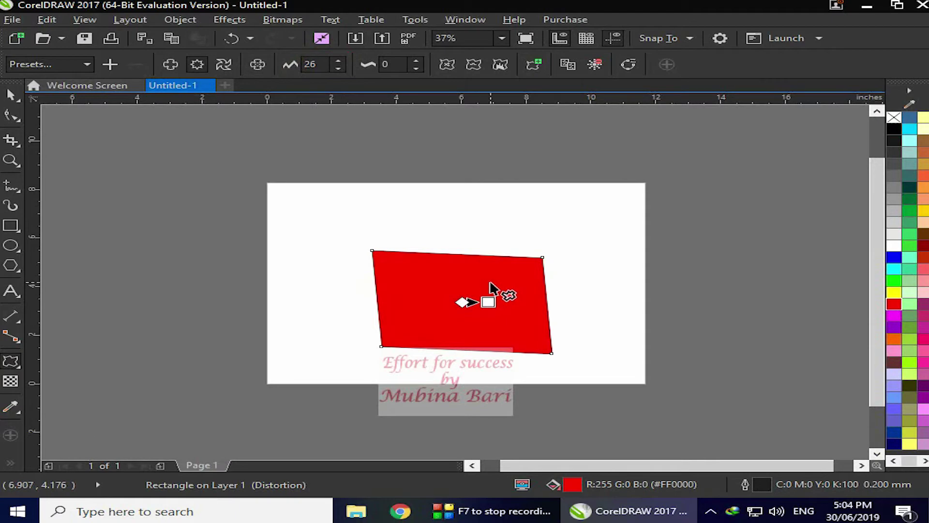
Step: Set the zipper frequency of the red rectangle's distortion to 56
left_click(416, 59)
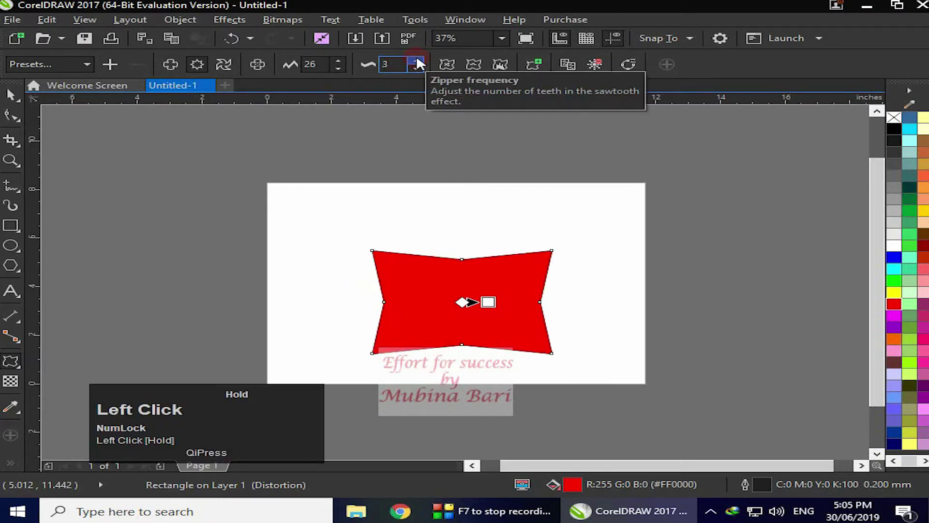
left_click(416, 58)
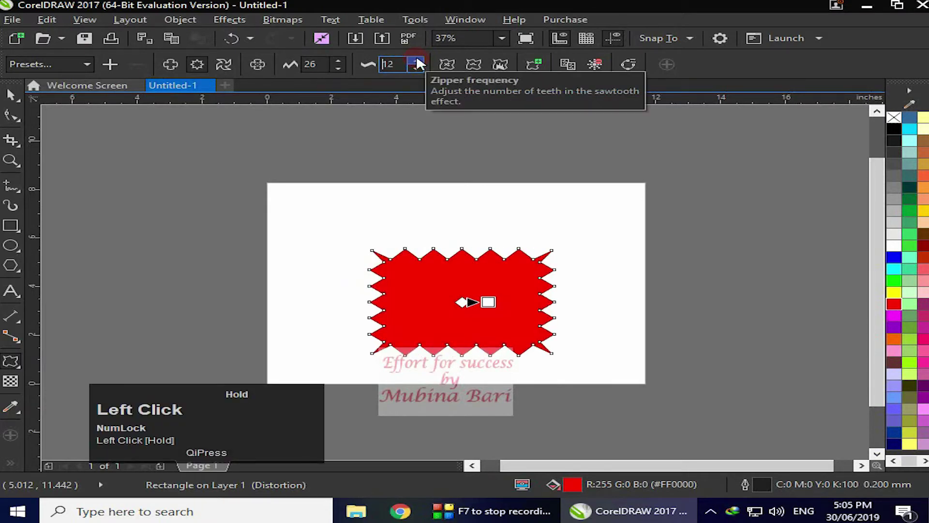
left_click(416, 61)
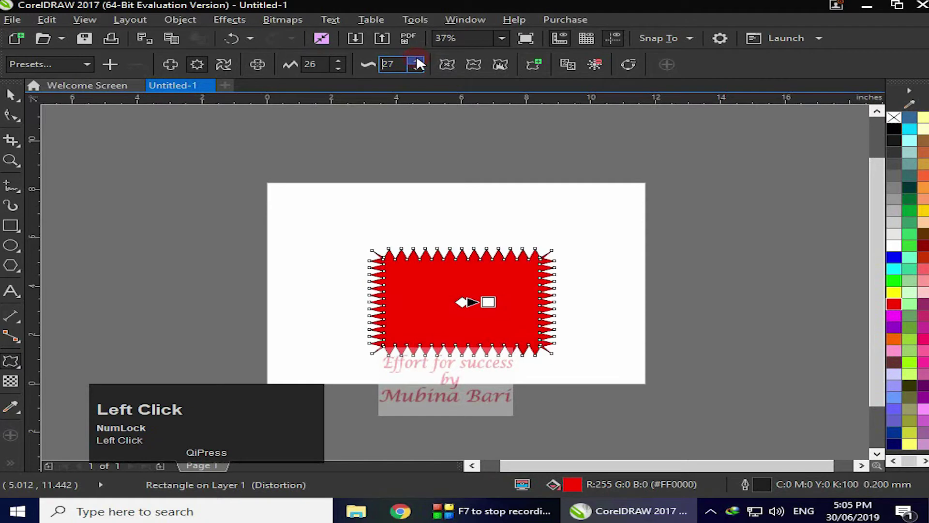
left_click(416, 60)
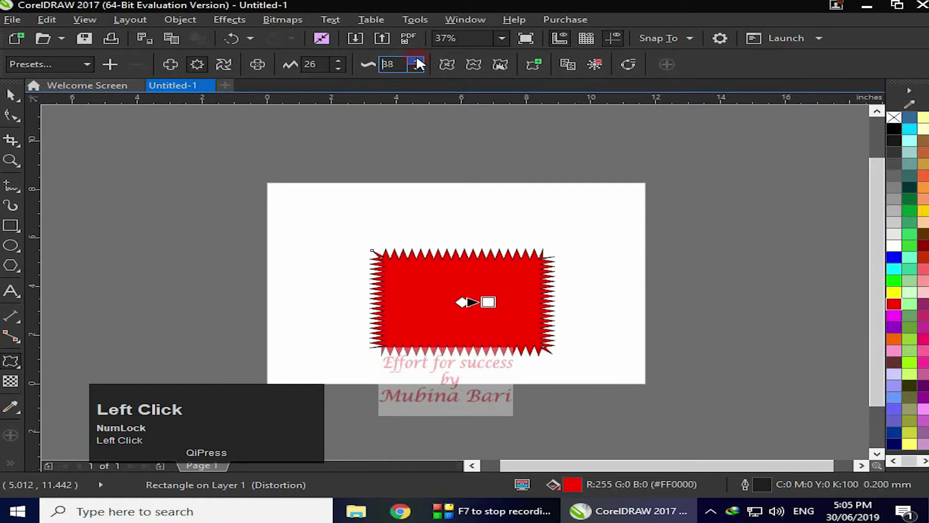
left_click(418, 62)
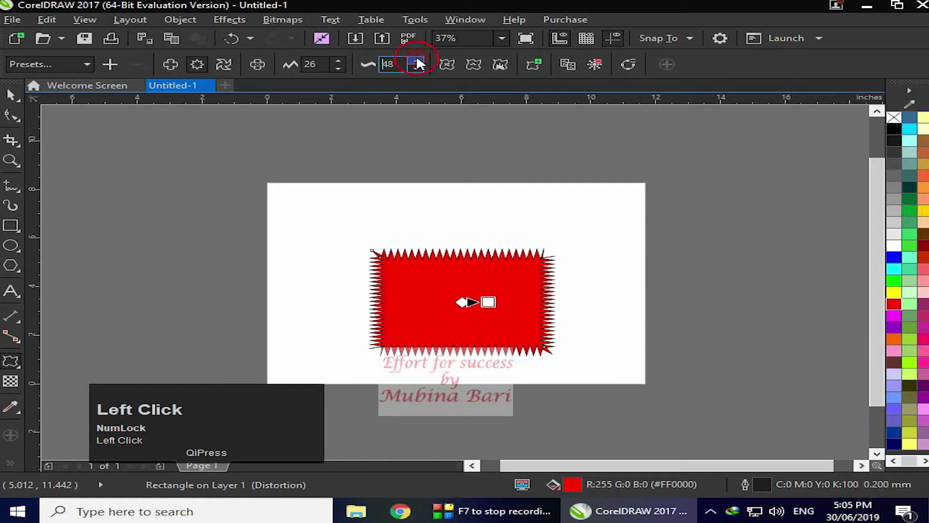
left_click(416, 62)
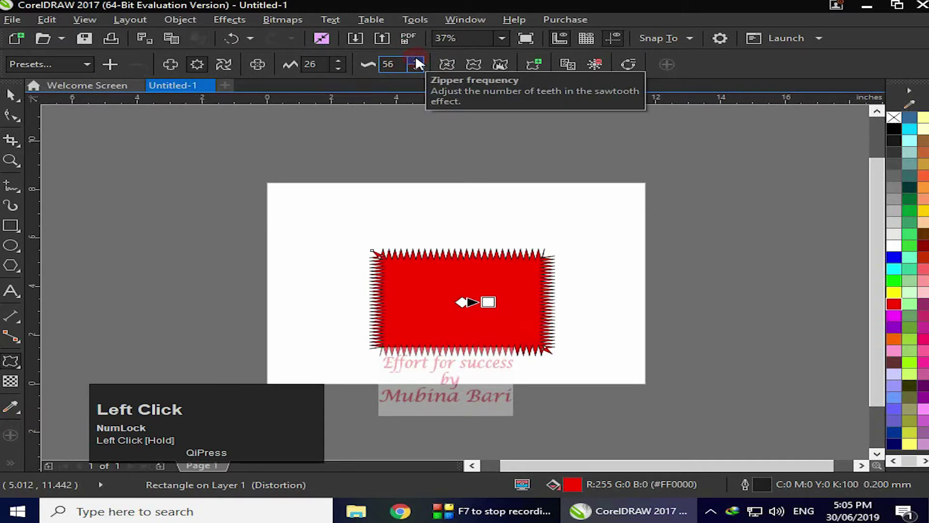
Step: Set the zipper amplitude of the red rectangle's distortion to 58
left_click(331, 62)
left_click(338, 62)
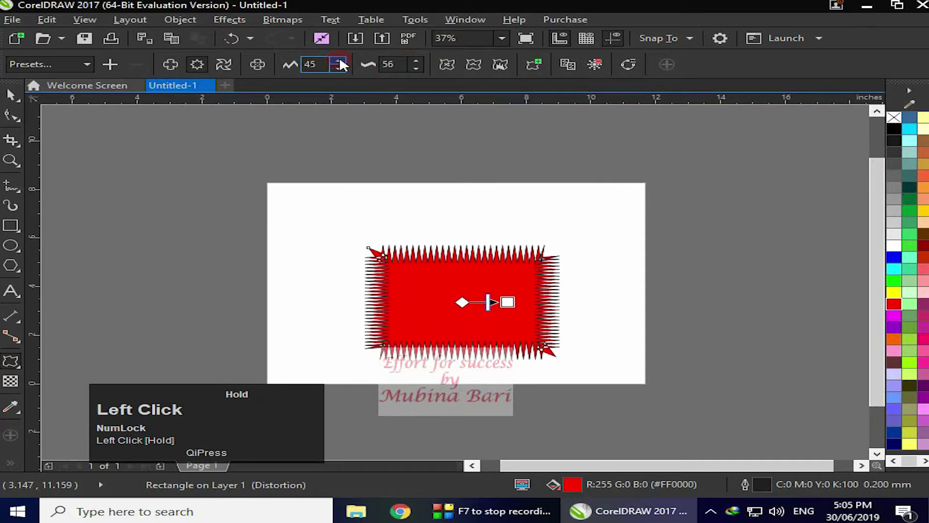
left_click(339, 57)
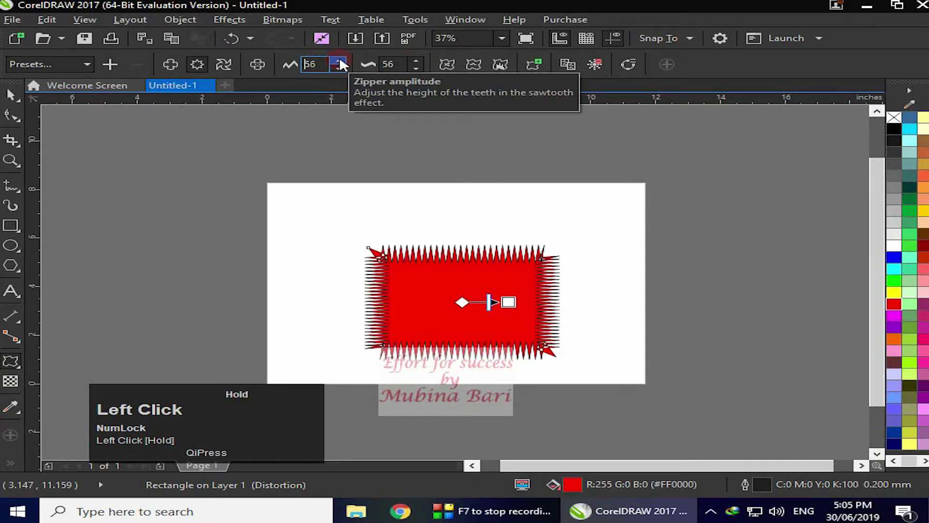
left_click(340, 59)
key("ctrl+z")
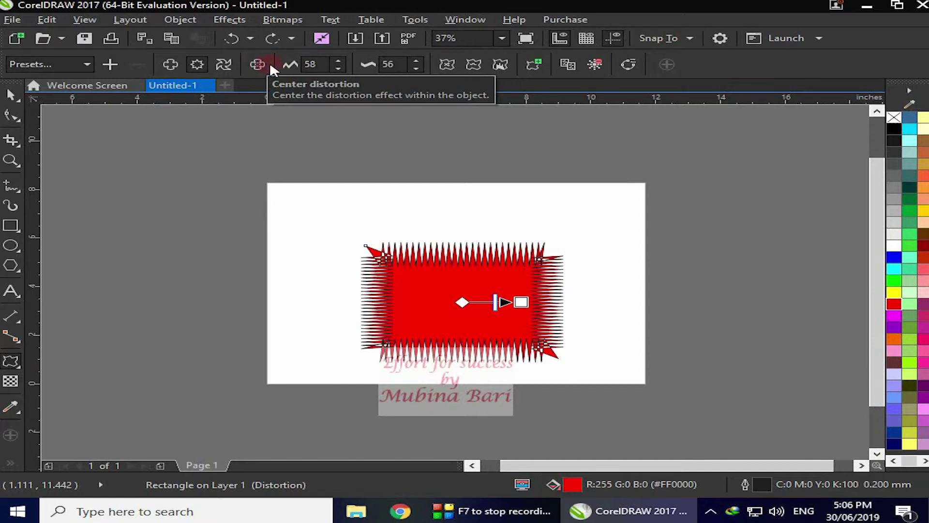
left_click(351, 226)
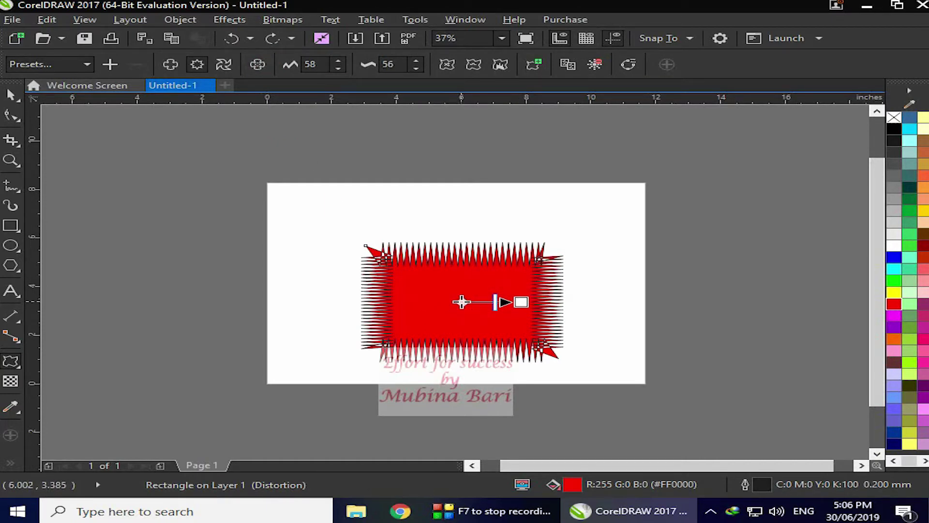
Step: Try the Randomize distortion option on the red rectangle's zipper teeth and undo it
left_click(448, 73)
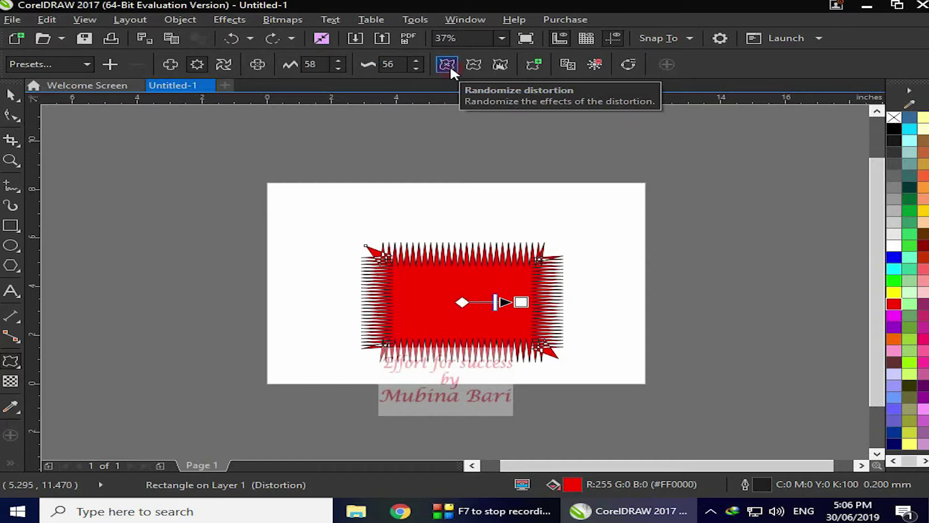
left_click(443, 62)
left_click(447, 64)
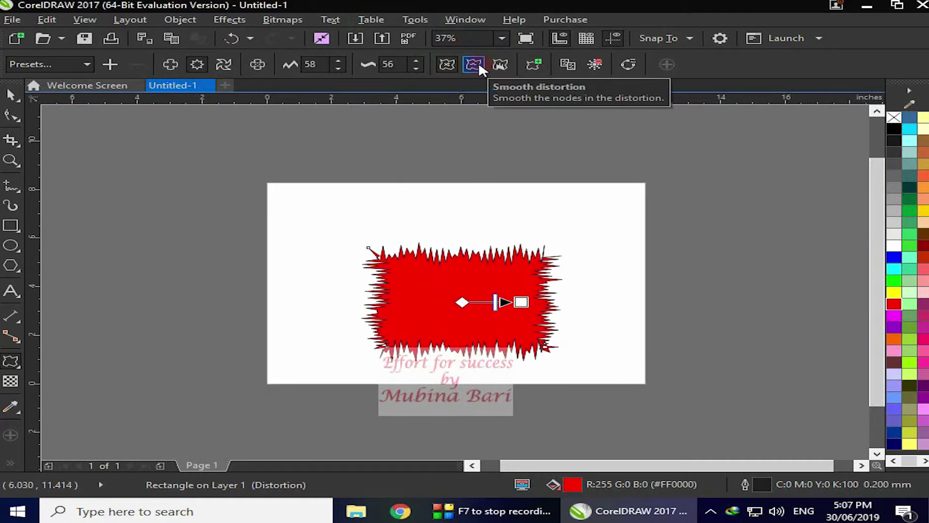
key("ctrl+z")
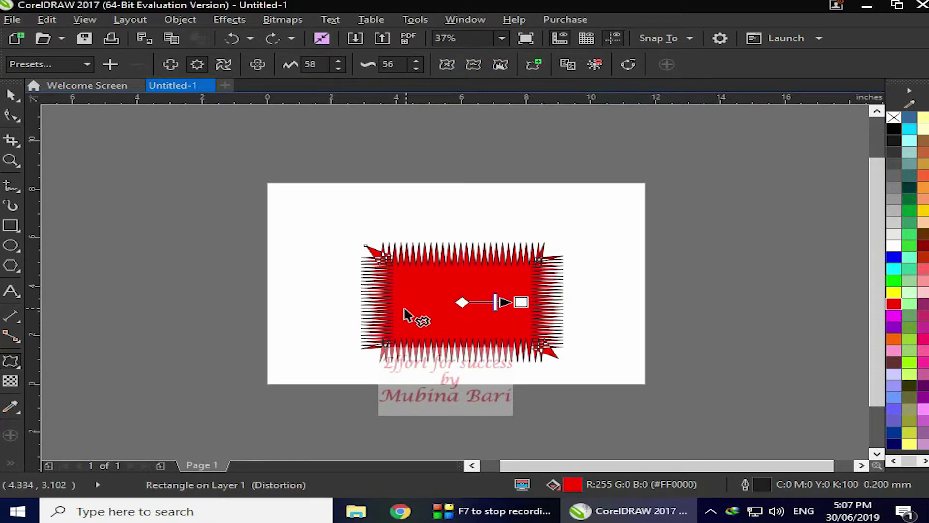
Step: Try the smooth and local distortion options on the red rectangle's zipper teeth, then undo
left_click(364, 262)
left_click(362, 351)
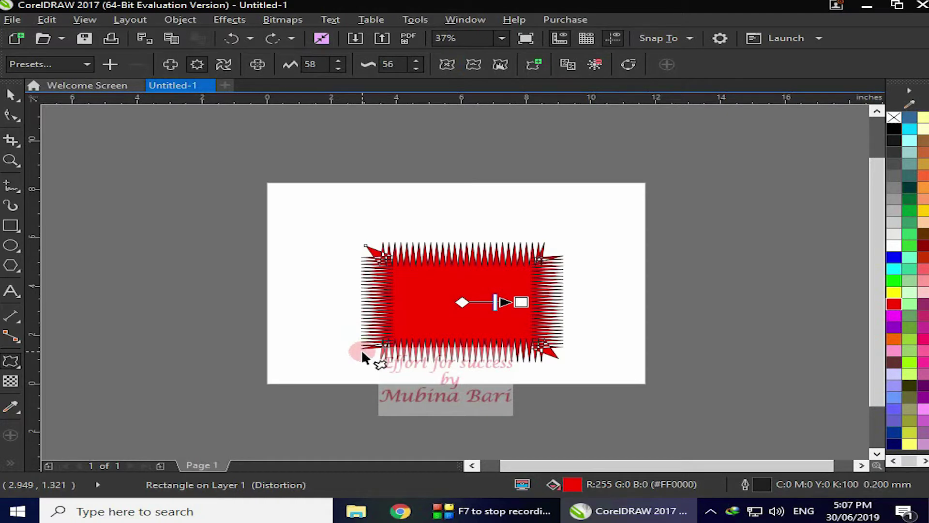
left_click(473, 64)
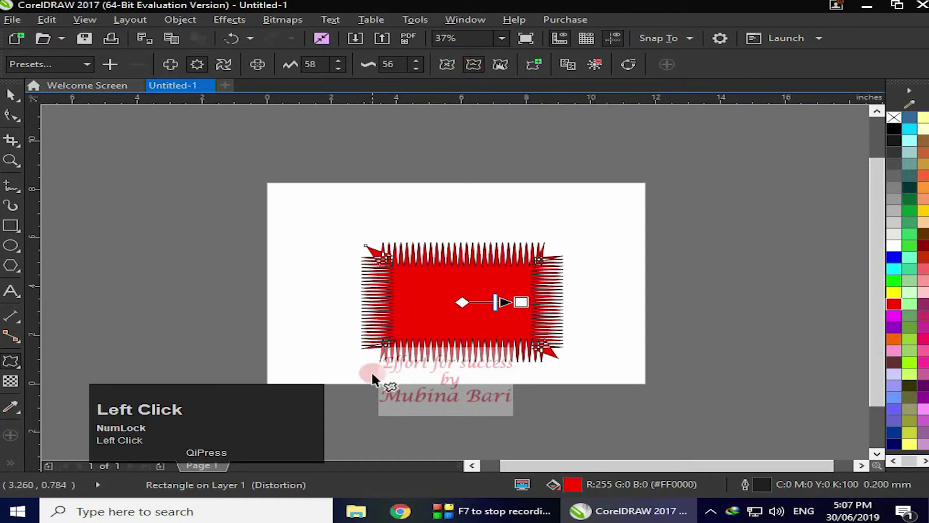
left_click(501, 63)
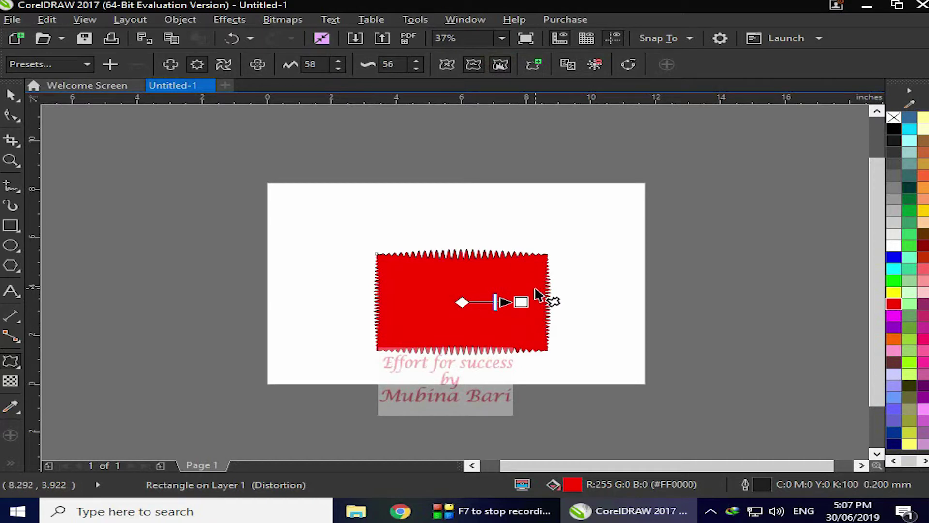
key("ctrl+z")
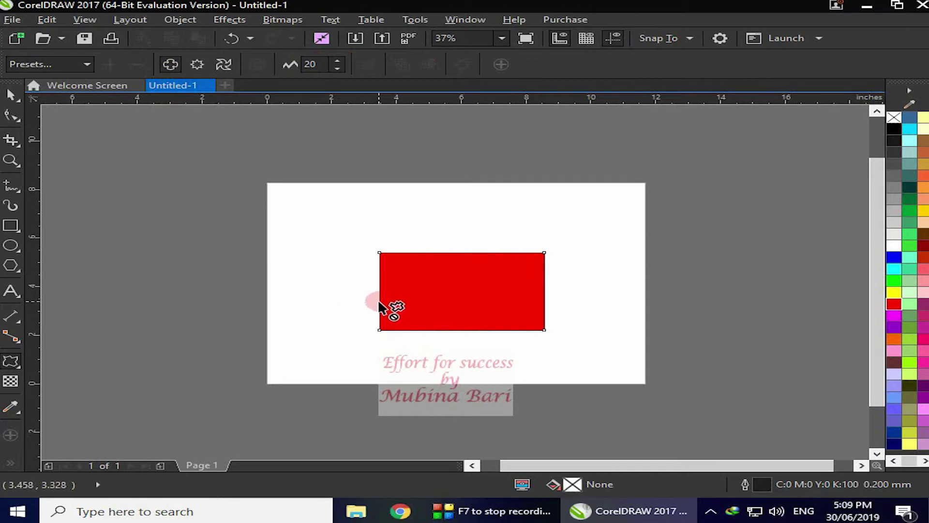
Step: Try a push and pull distortion of amplitude -98 from the red rectangle's left edge, centre it, and undo both
left_click_drag(381, 300, 330, 297)
left_click(360, 239)
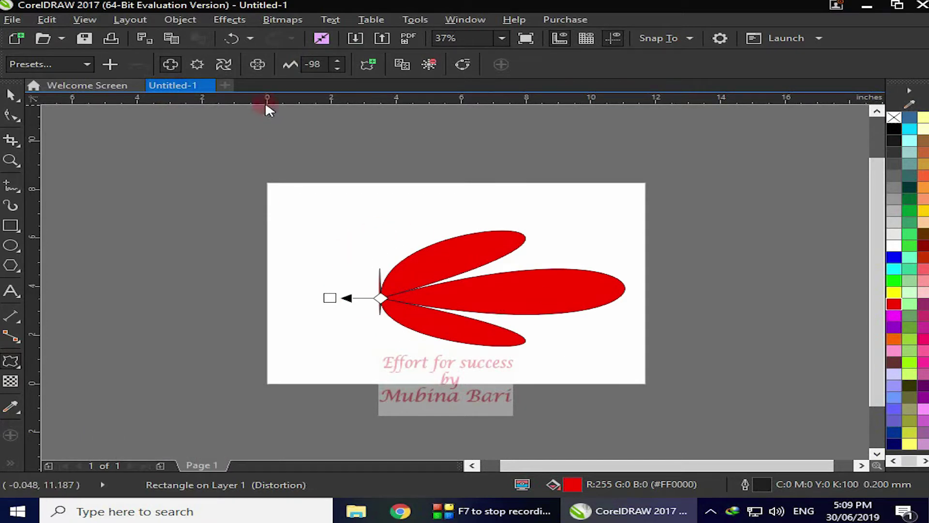
left_click(255, 65)
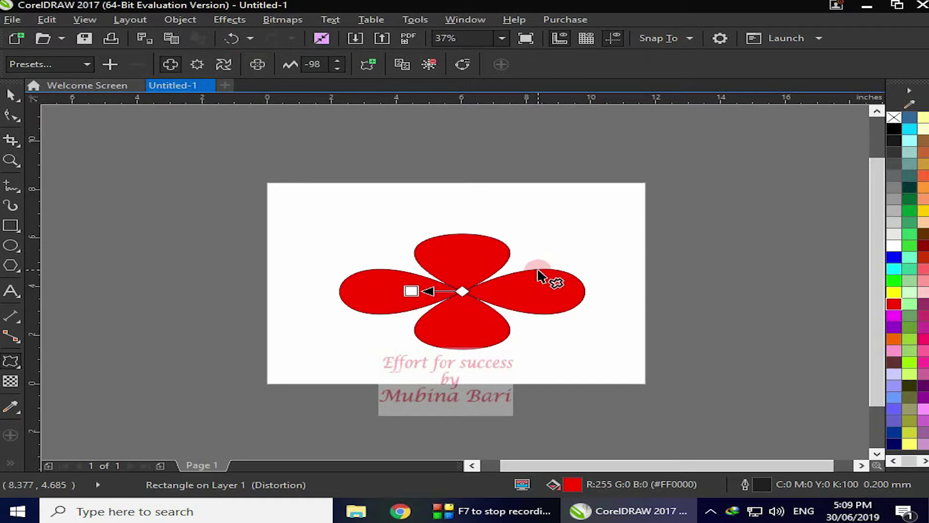
key("ctrl+z")
key("ctrl+z")
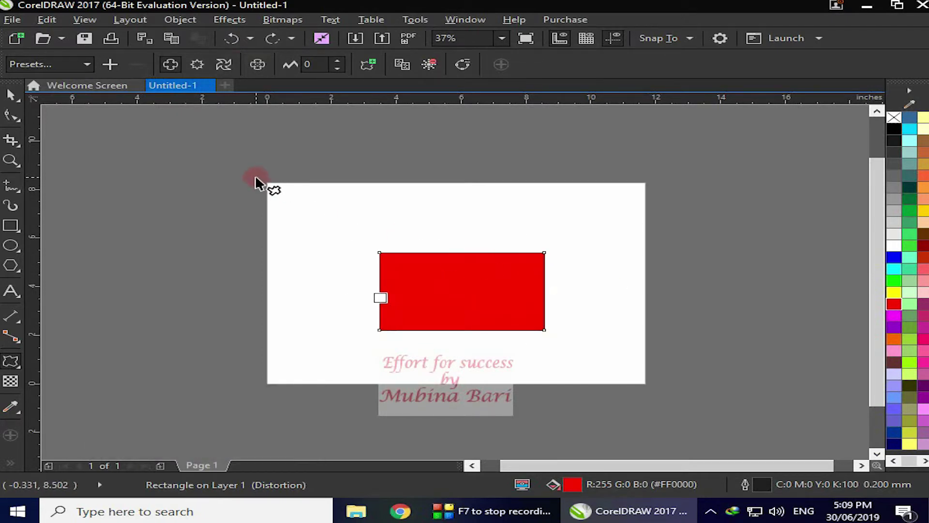
Step: Apply a counterclockwise twister distortion with 6 complete rotations to the red rectangle
left_click(223, 66)
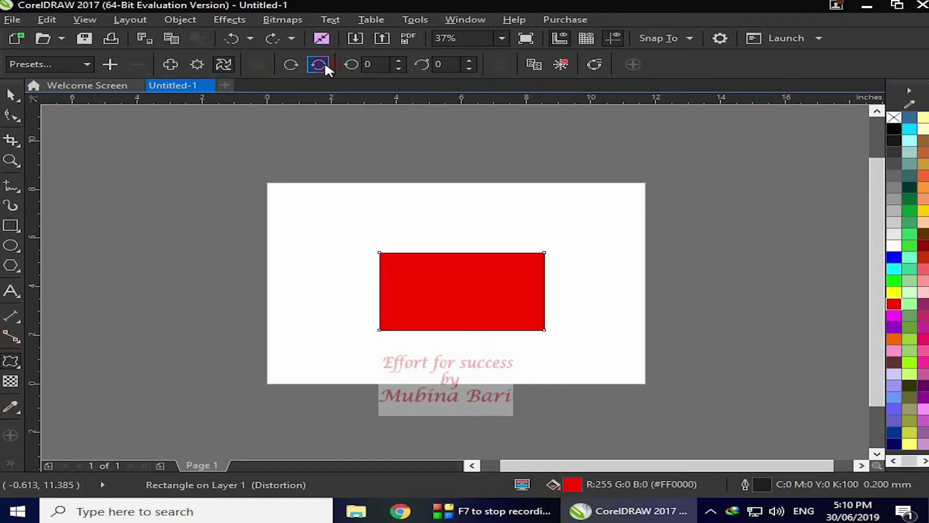
left_click(365, 63)
left_click(399, 60)
left_click(399, 60)
left_click(398, 60)
left_click(399, 60)
left_click(399, 60)
left_click(398, 60)
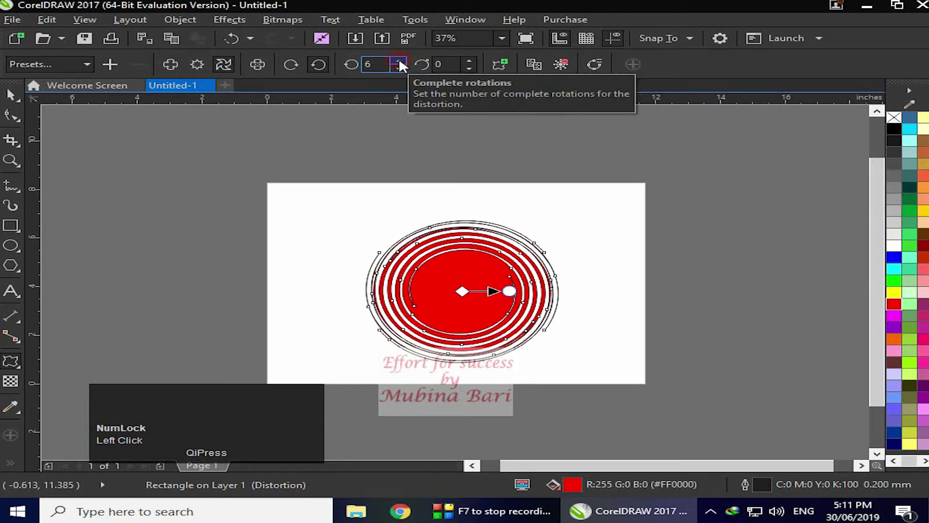
Step: Set the twister's additional degrees to 72, then undo the whole twister distortion
left_click(441, 64)
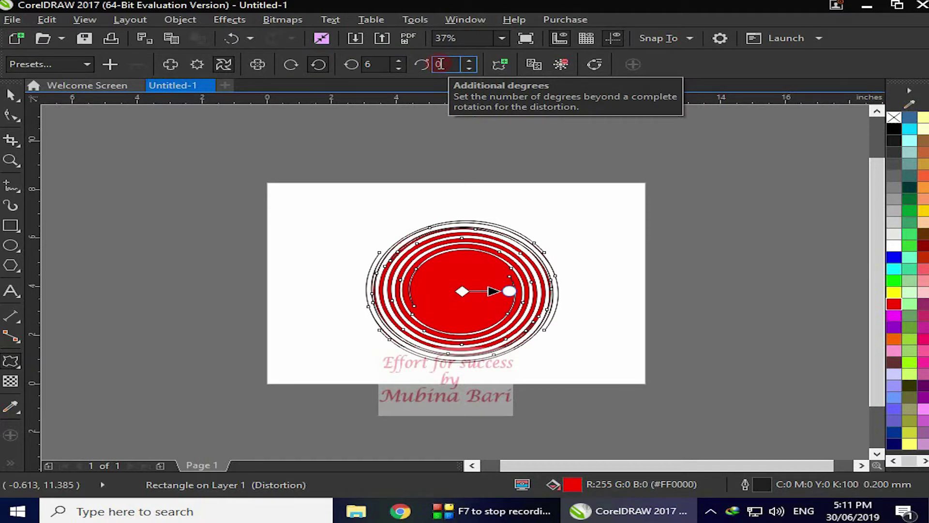
left_click(469, 61)
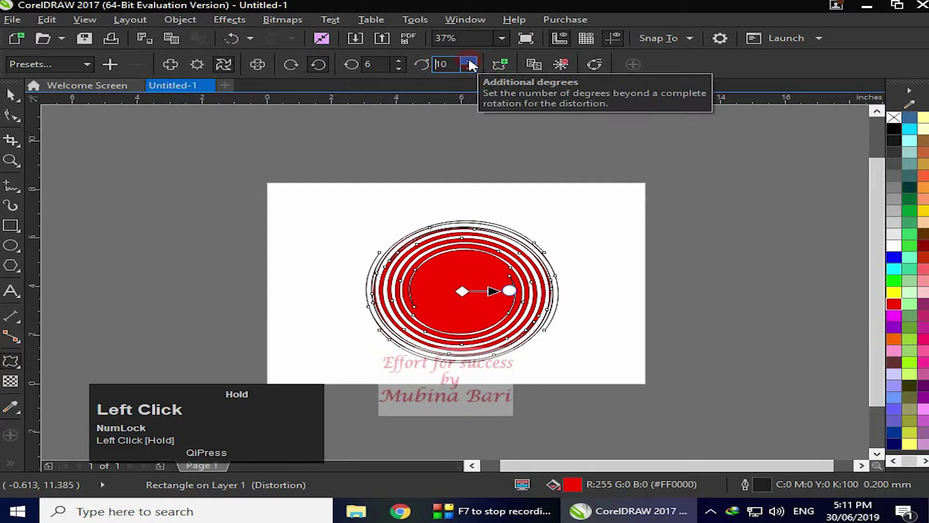
left_click(469, 62)
left_click(469, 61)
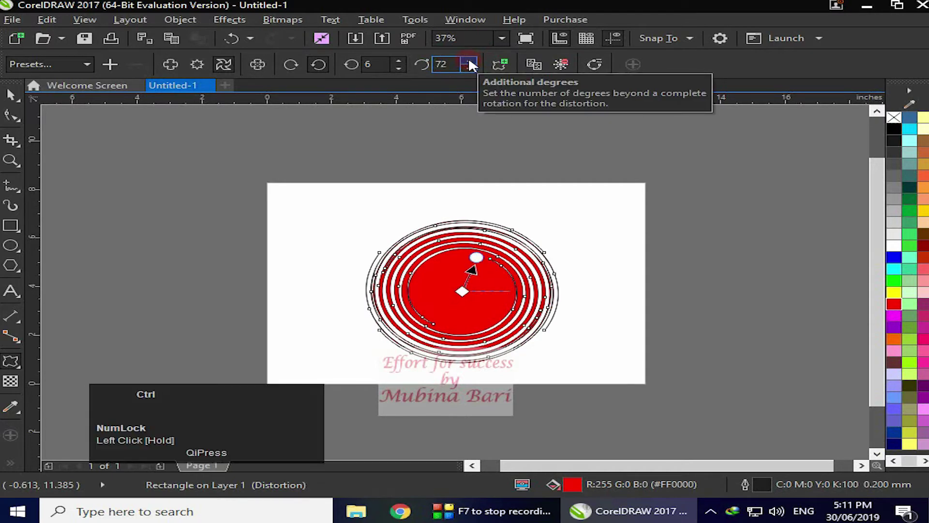
key("ctrl+z")
key("ctrl+z")
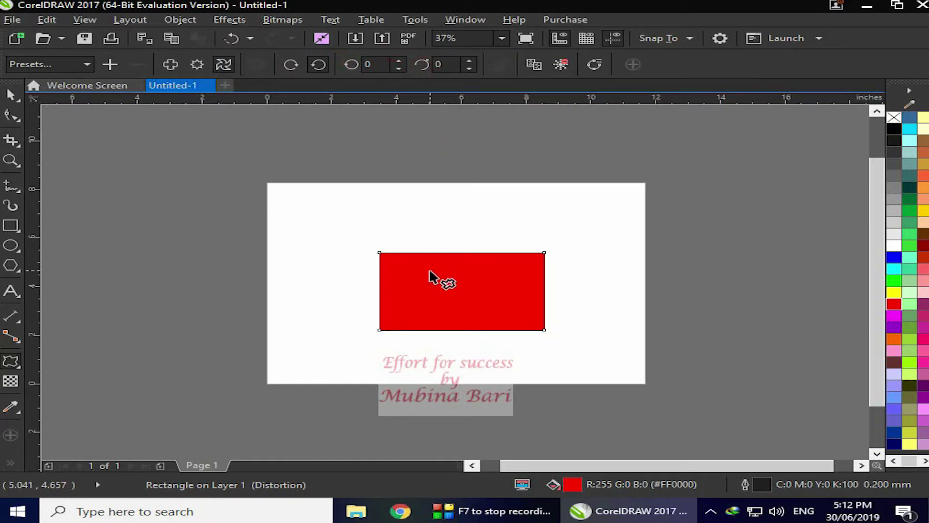
Step: Twist the red rectangle freehand about its upper left corner by about 5 rotations and set the twist direction to clockwise
mouse_move(379, 249)
left_mouse_down()
mouse_move(372, 266)
mouse_move(387, 311)
mouse_move(537, 289)
mouse_move(413, 210)
mouse_move(376, 338)
mouse_move(537, 222)
mouse_move(391, 301)
mouse_move(464, 211)
mouse_move(363, 302)
mouse_move(428, 198)
mouse_move(482, 311)
mouse_move(347, 216)
mouse_move(519, 242)
mouse_move(474, 236)
mouse_move(504, 230)
left_mouse_up()
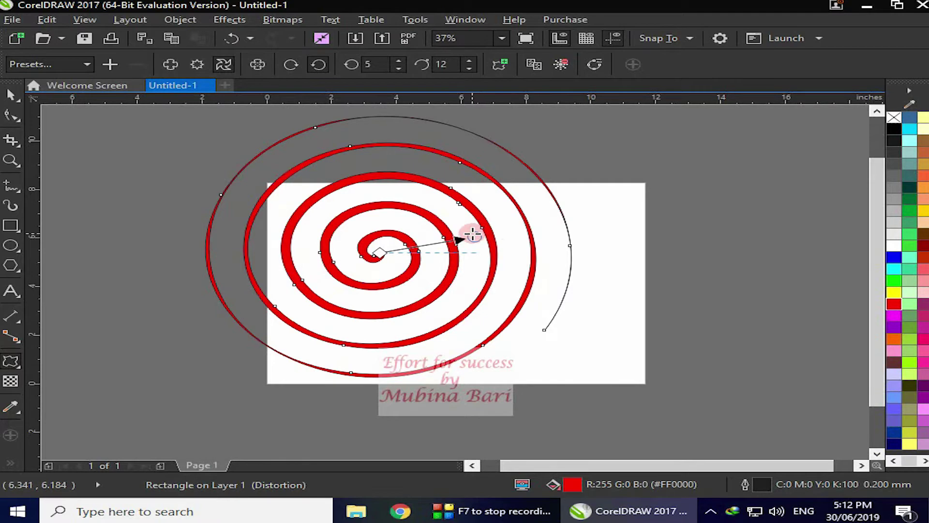
left_click(293, 62)
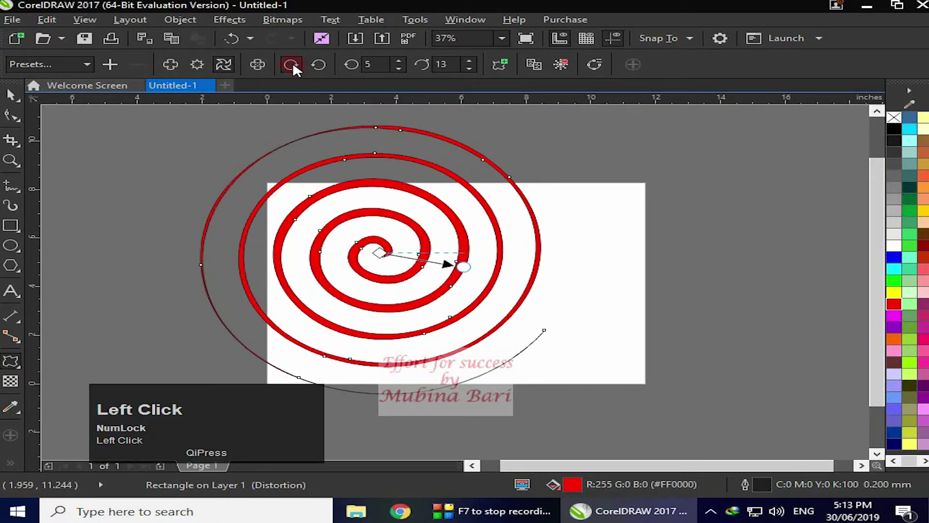
left_click(314, 65)
left_click(358, 61)
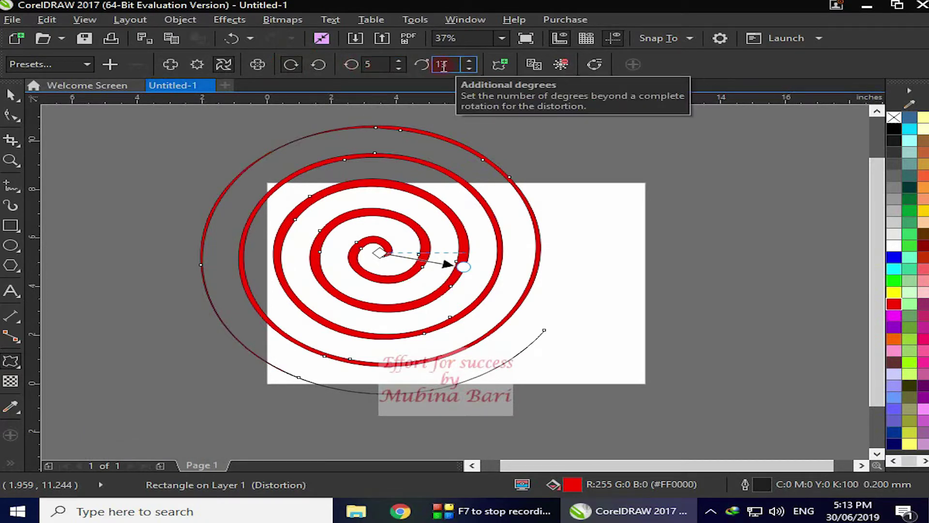
Step: Set the spiral's twister distortion to 20 additional degrees and 3 complete rotations
left_click(469, 67)
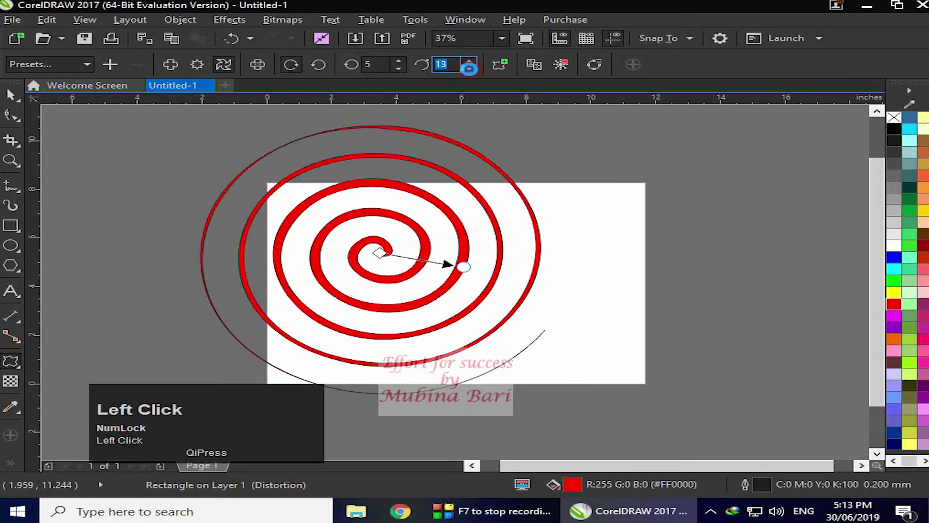
left_click(468, 59)
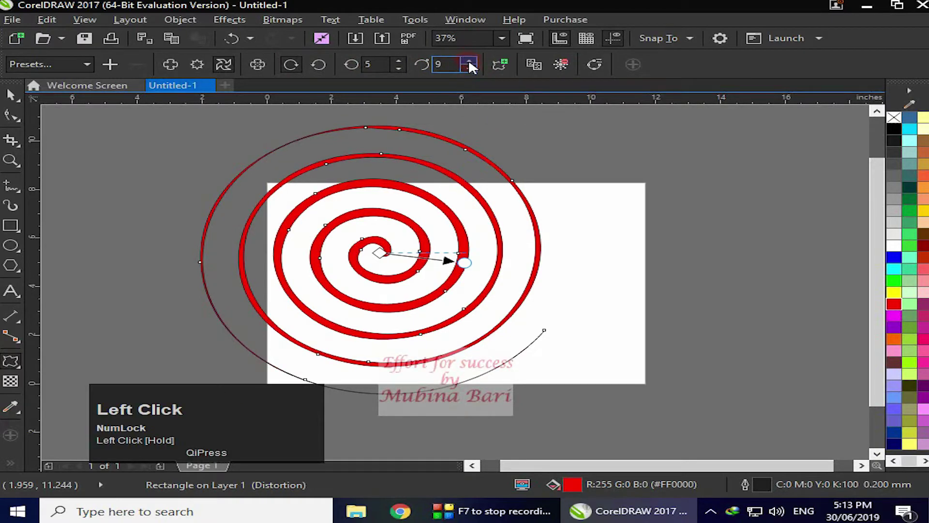
left_click(399, 68)
left_click(398, 68)
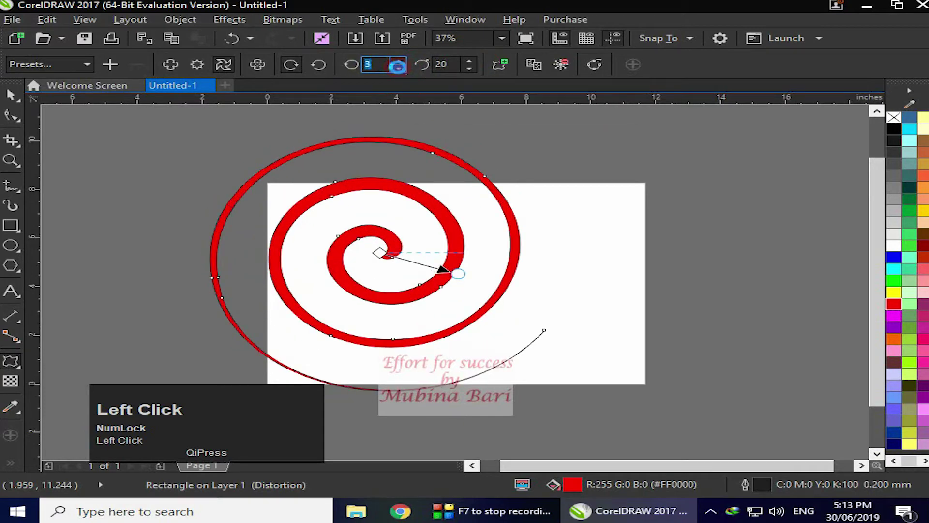
Step: Try the twister distortion with 1 complete rotation, and raise the red spiral's complete rotations to 7
left_click(398, 68)
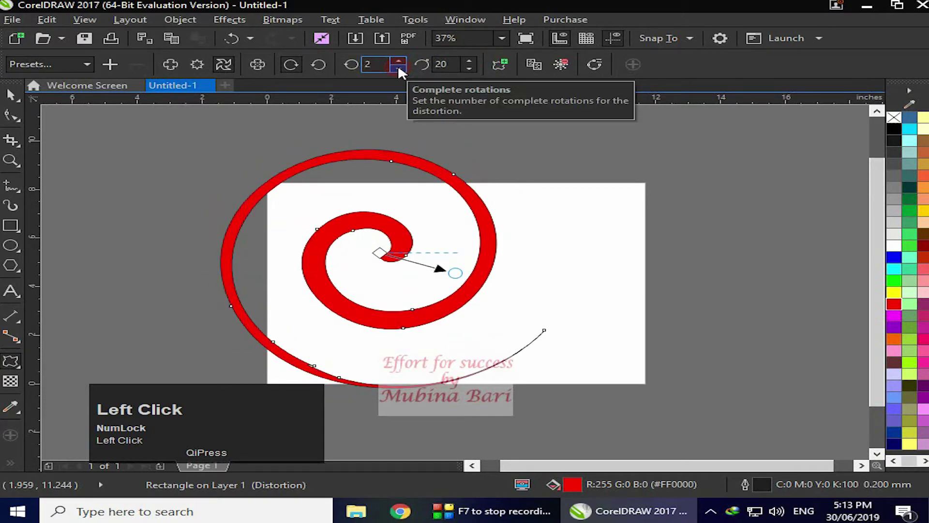
left_click(398, 68)
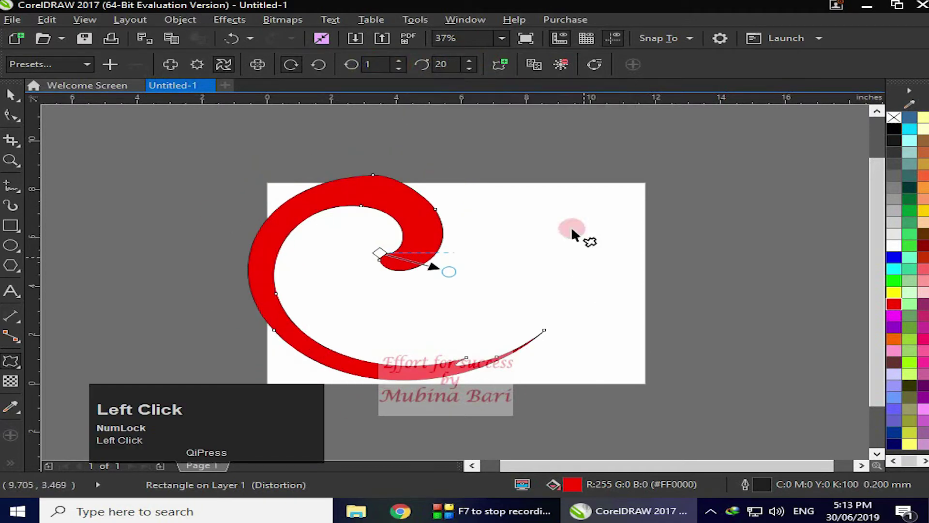
left_click(398, 63)
left_click(398, 61)
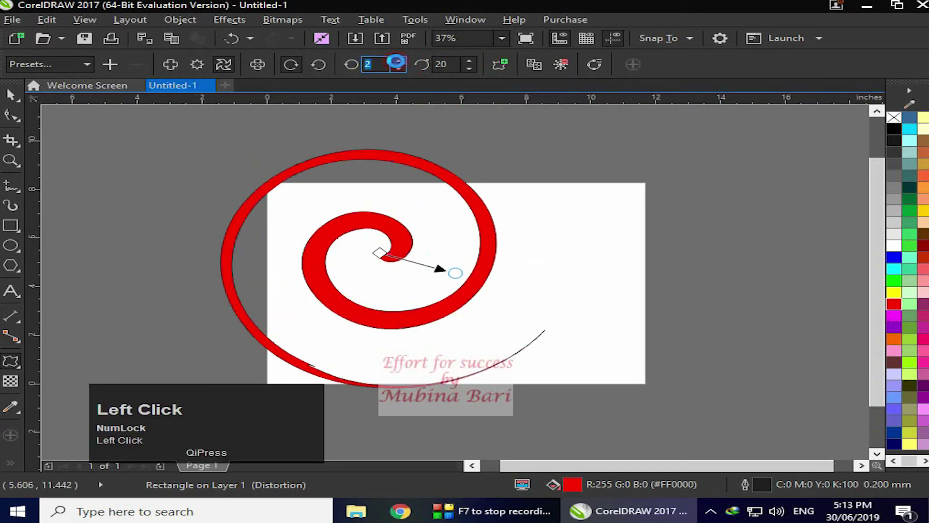
left_click(399, 62)
left_click(399, 62)
left_click(398, 62)
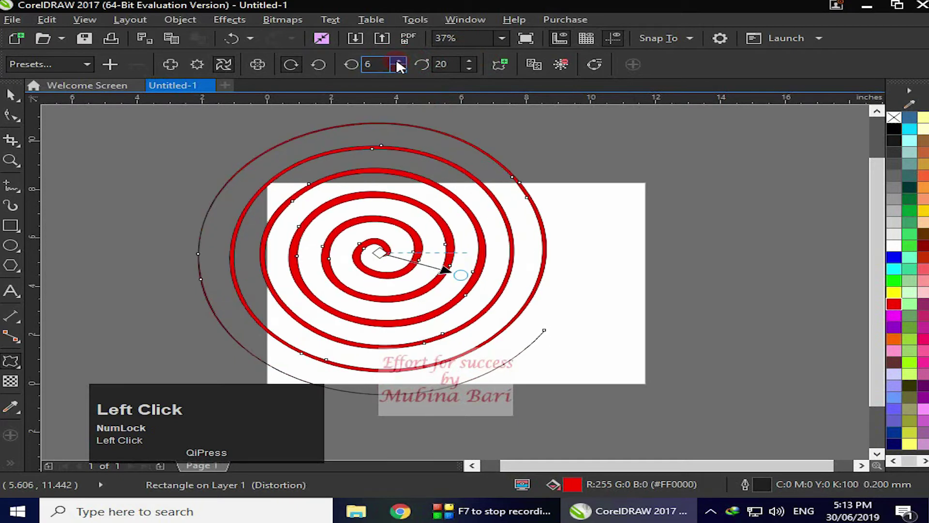
left_click(398, 62)
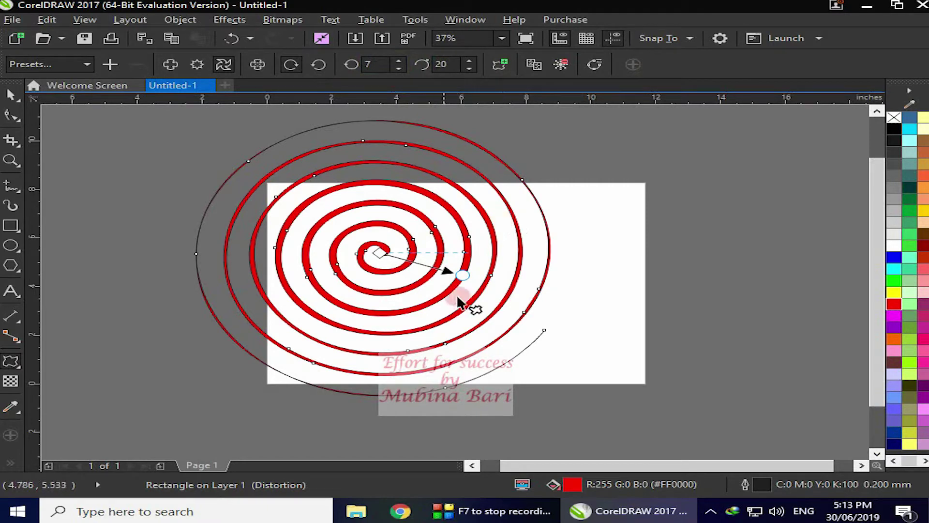
left_click(720, 214)
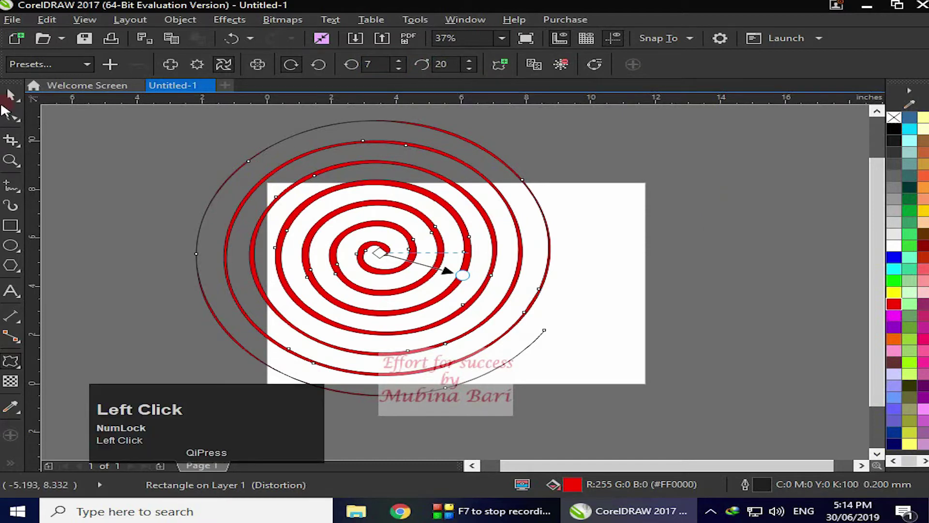
Step: Delete the red spiral and draw a circle about 4.24 inches across in the page's lower left area
key("Delete")
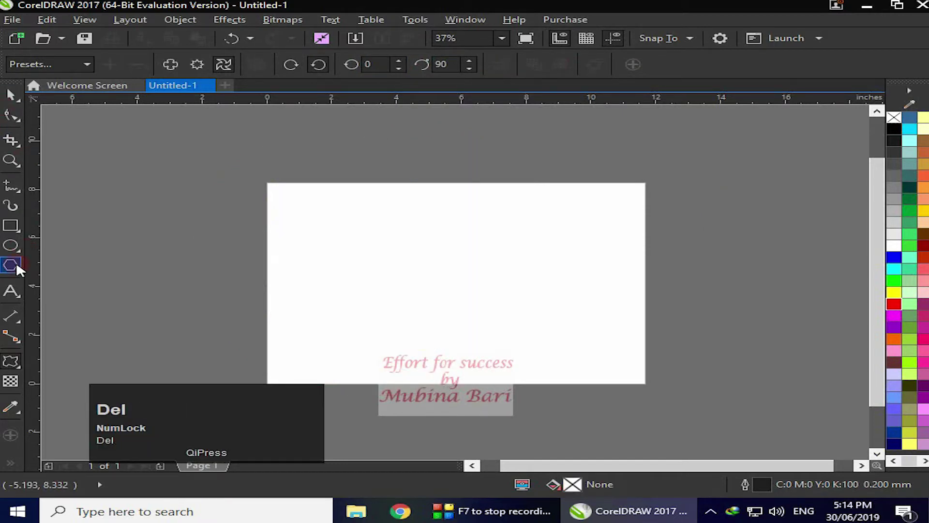
left_click(14, 245)
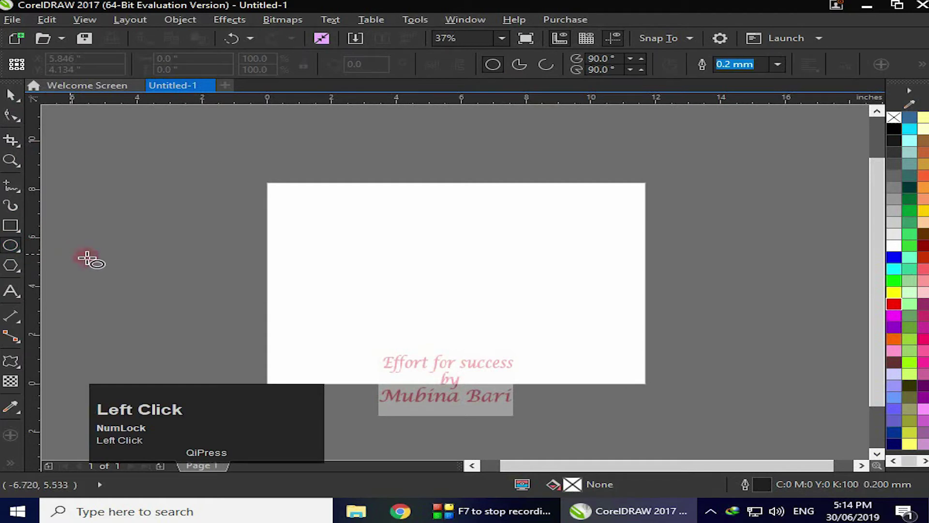
left_click_drag(309, 262, 399, 364)
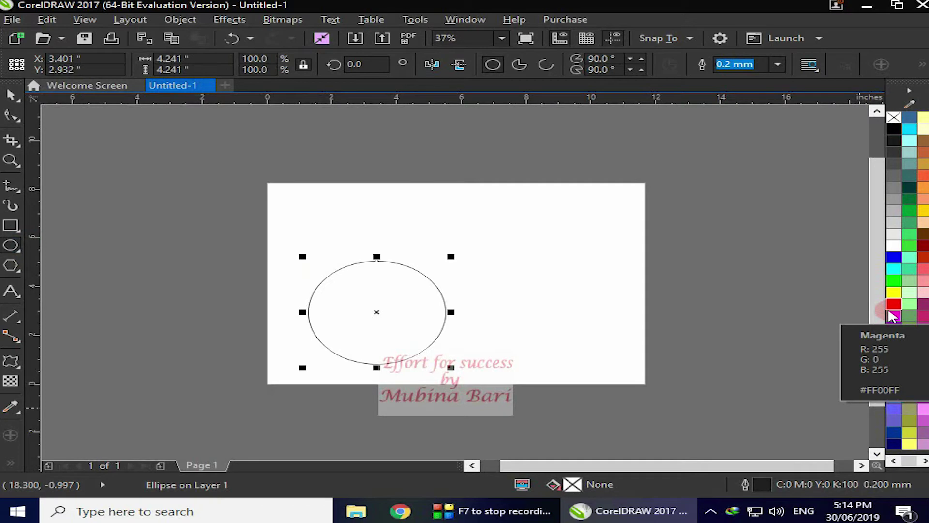
Step: Give the circle an elliptical fountain fill with a dark red centre node and a red outer node
left_click(41, 367)
left_click(69, 64)
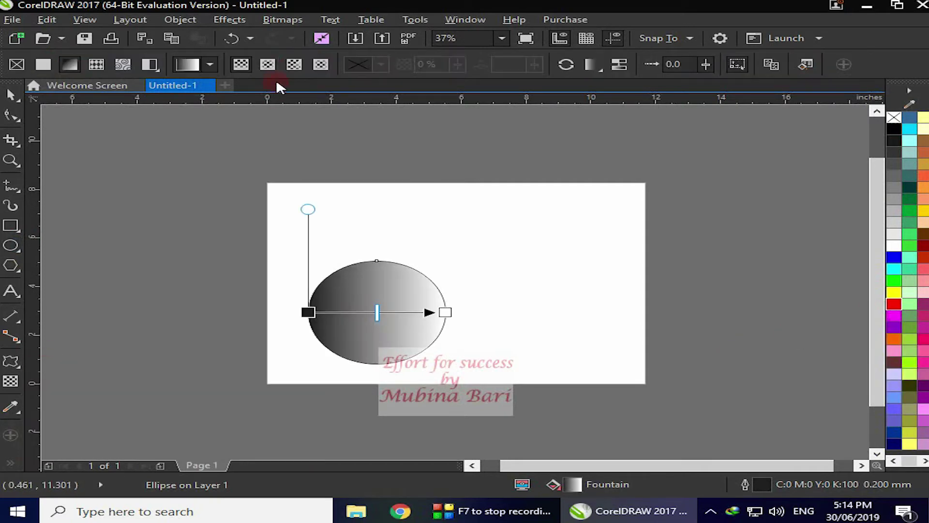
left_click(268, 65)
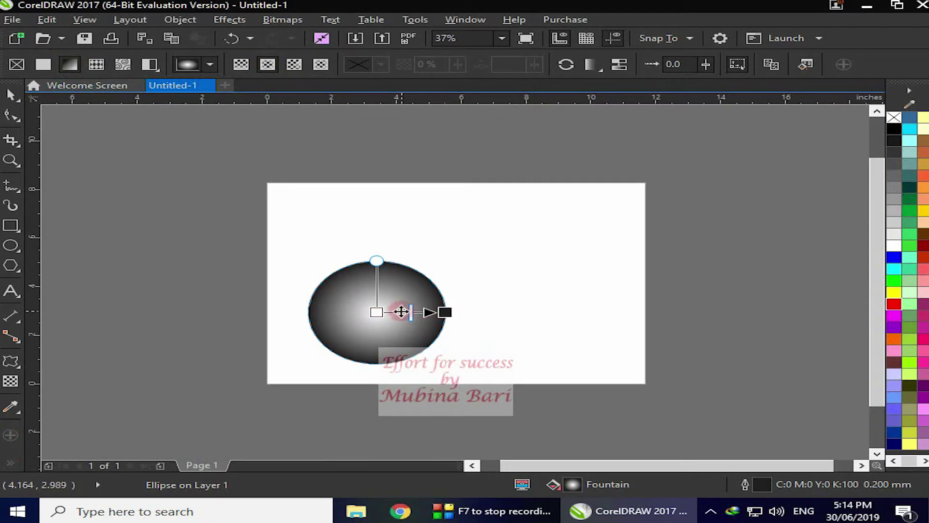
left_click(377, 312)
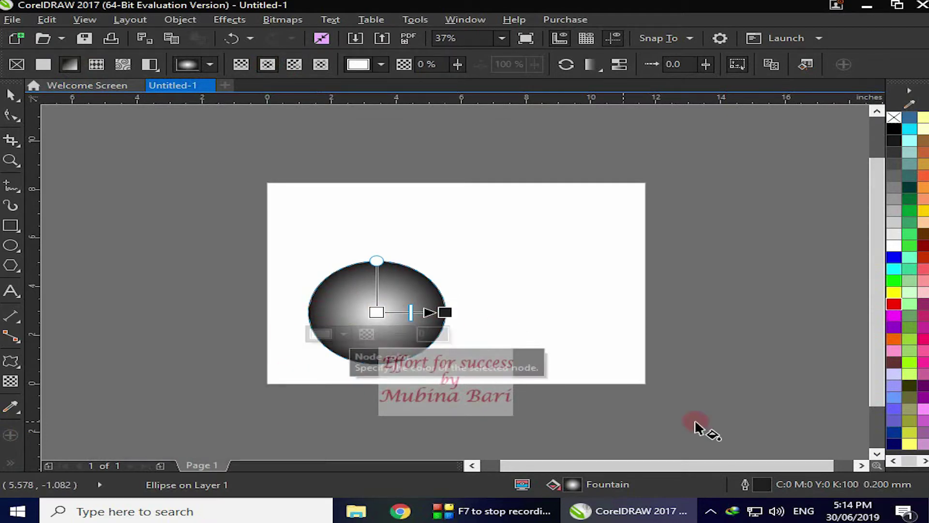
left_click(923, 248)
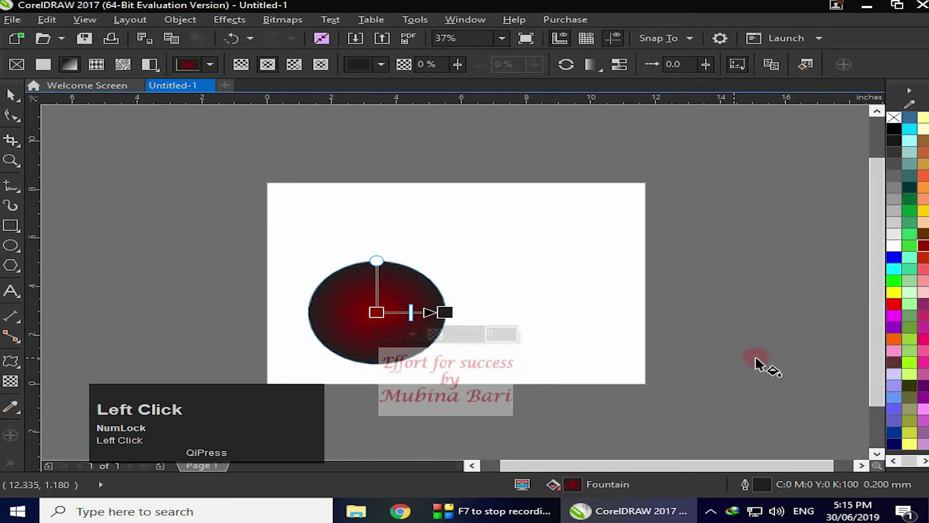
left_click(893, 304)
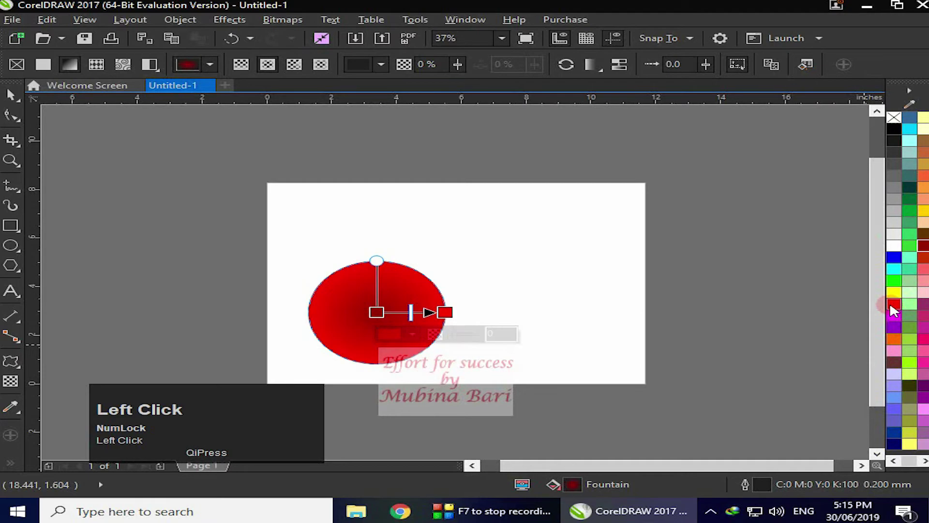
Step: Apply a zipper distortion with amplitude 20 and frequency 5 to the red circle and smooth the distortion
left_click(11, 95)
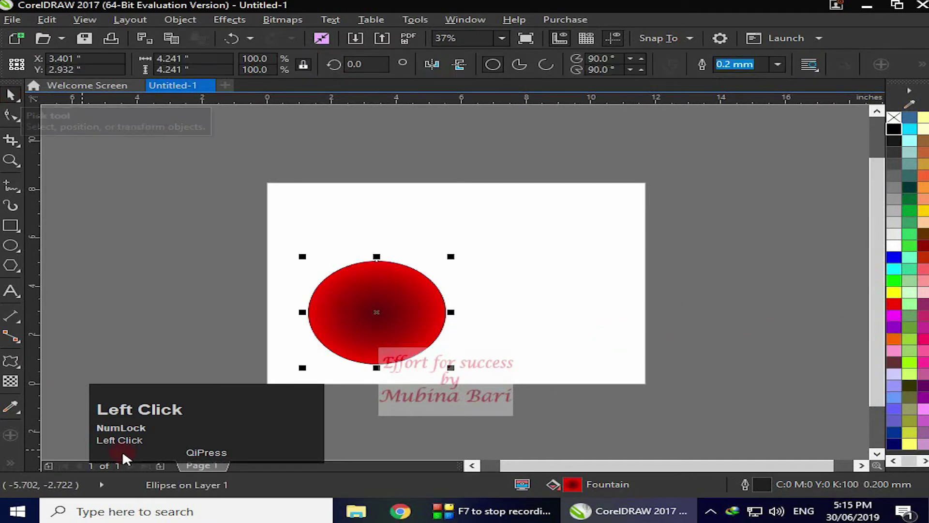
left_click(10, 362)
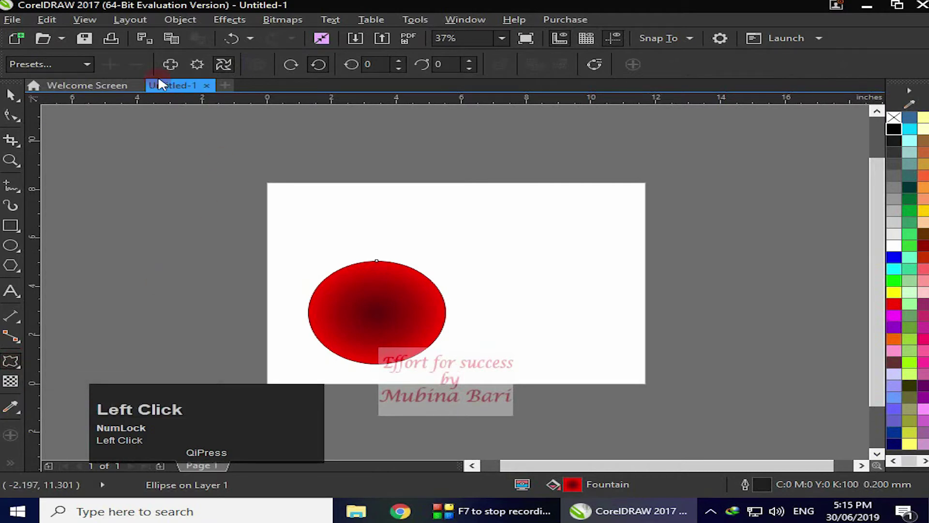
left_click(177, 64)
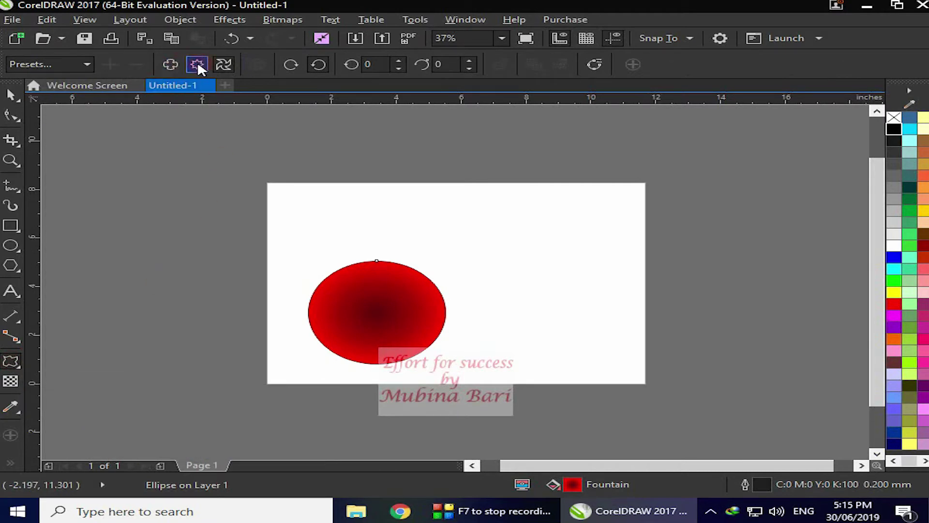
left_click(197, 64)
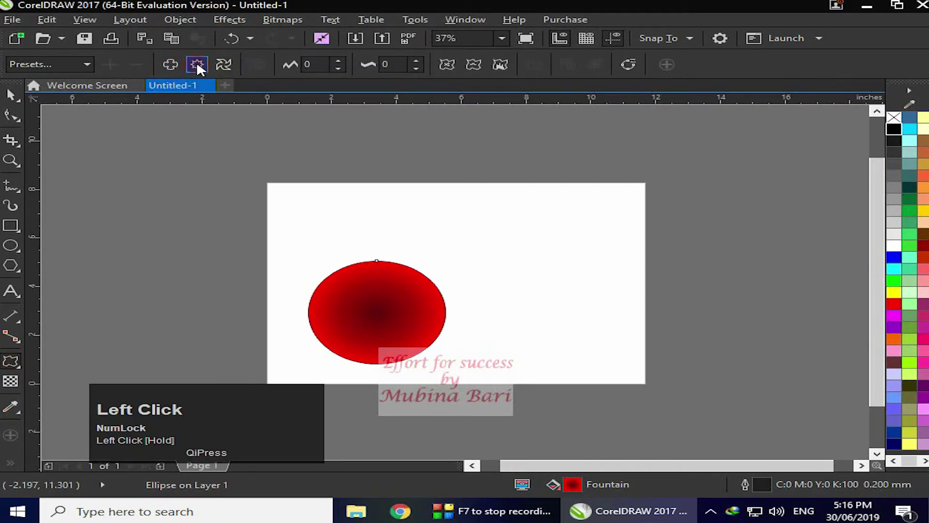
left_click(338, 60)
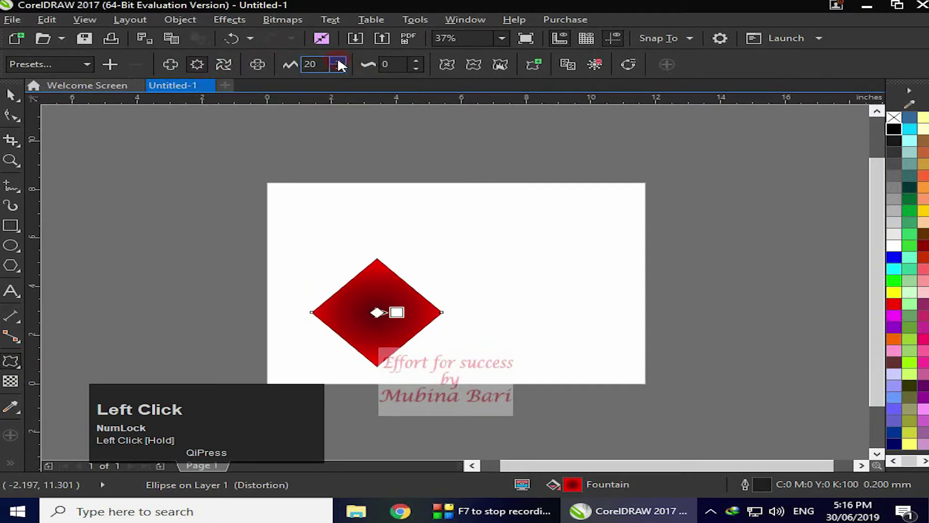
left_click(416, 60)
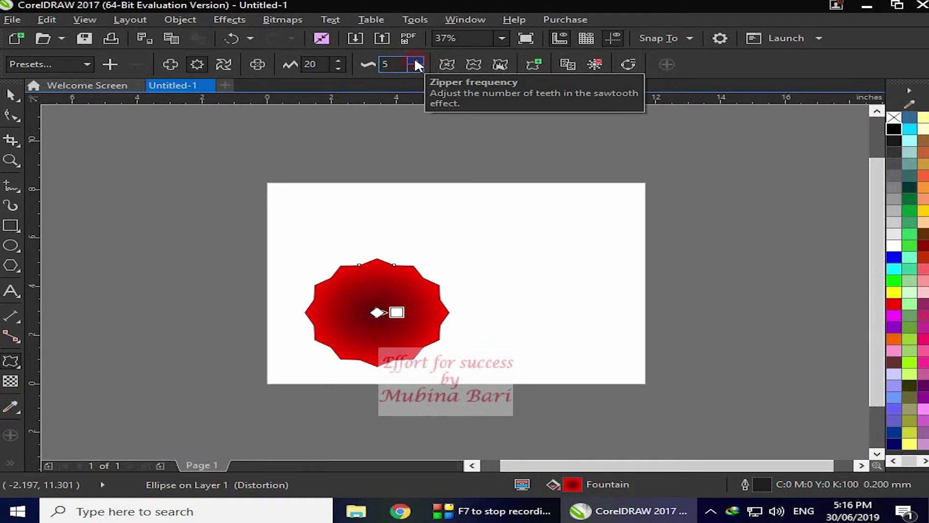
left_click(474, 63)
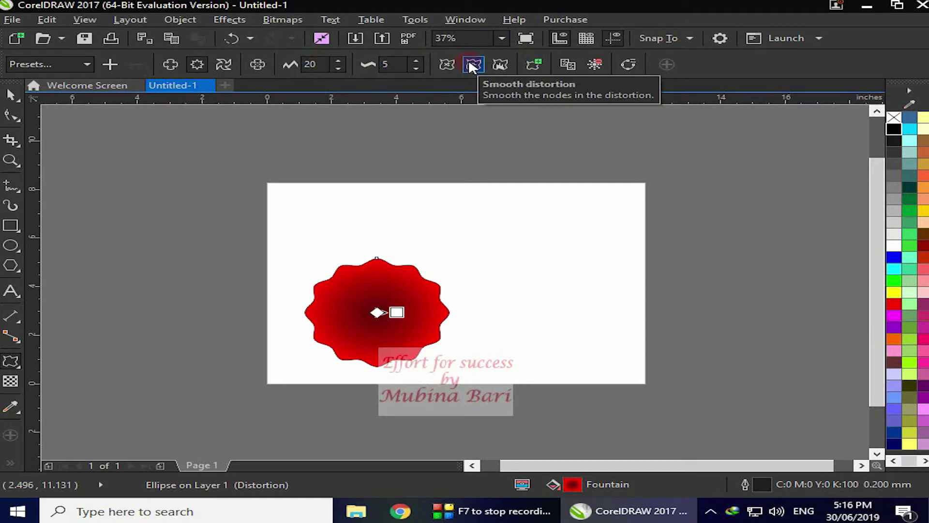
Step: Make a smaller copy of the wavy red shape about the same centre, about 3.98 inches wide and rotated to about 29.3°
left_click(85, 126)
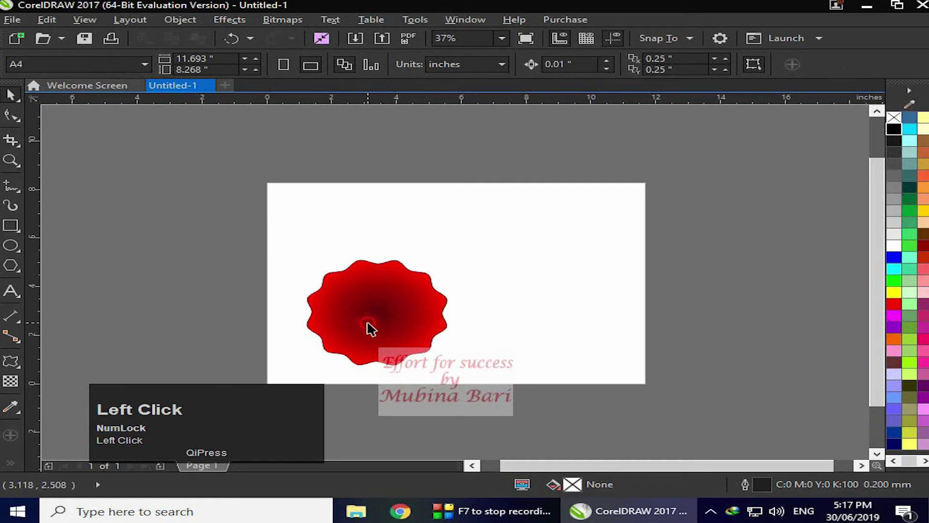
left_click(372, 328)
left_click(376, 312)
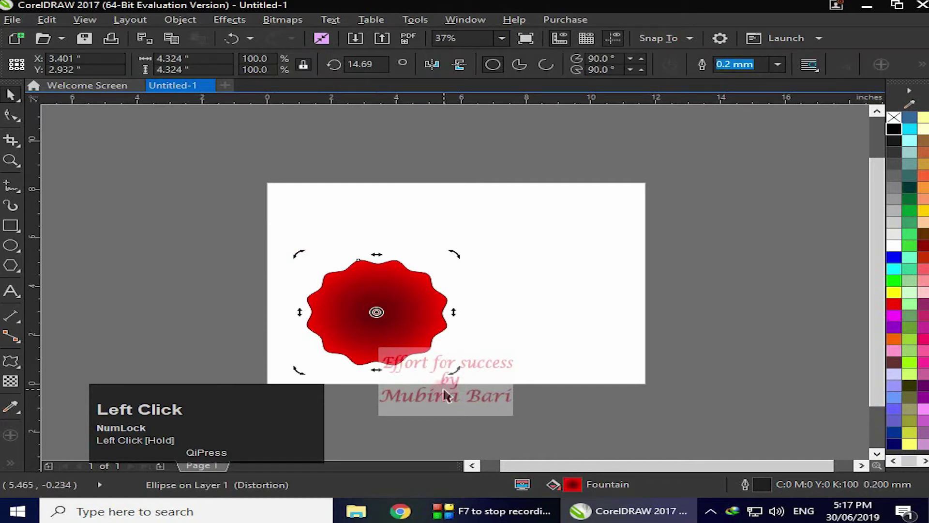
mouse_move(462, 366)
left_mouse_down()
mouse_move(450, 367)
mouse_move(457, 358)
left_mouse_up()
left_click_drag(457, 357, 462, 349)
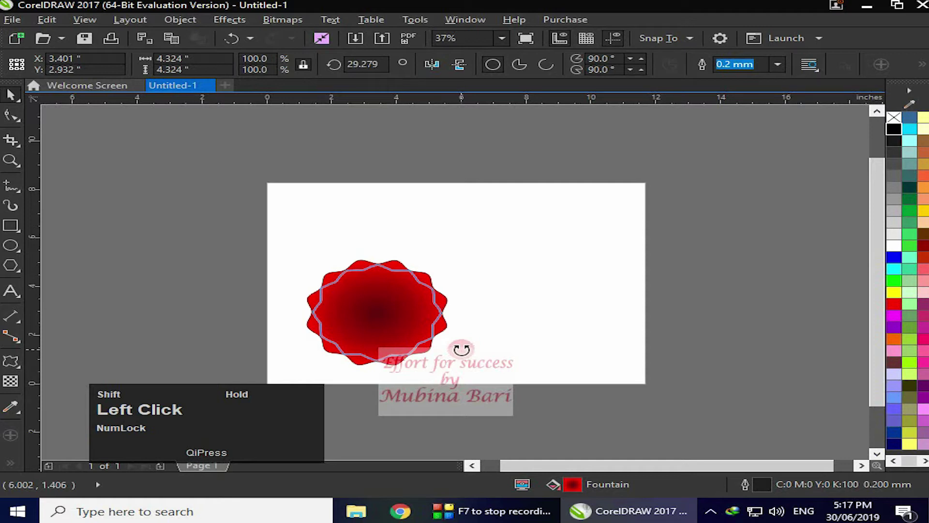
left_click_drag(461, 348, 461, 347)
right_click(460, 347, "shift")
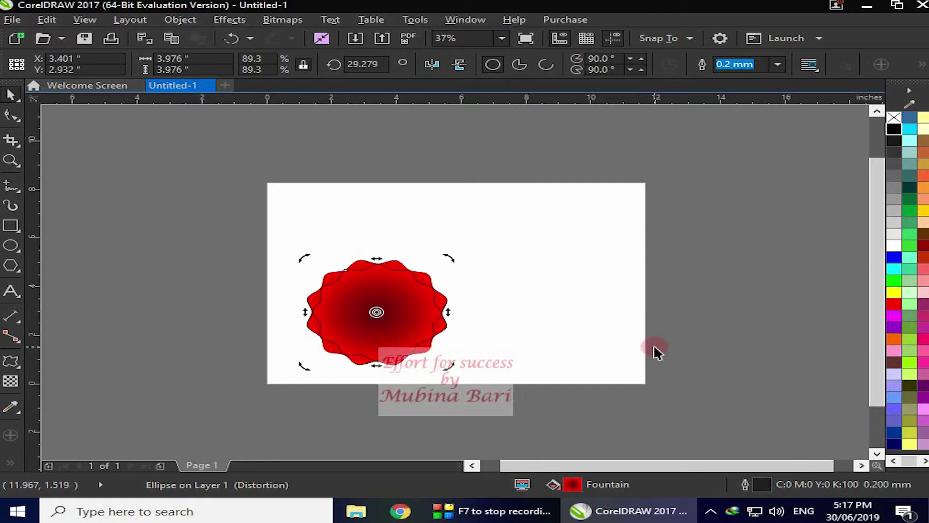
Step: Repeat the rotated, shrunken duplicate six times to nest copies down to about 1.12 inches wide inside the red flower
key("ctrl+d")
key("ctrl+d")
key("ctrl+d")
key("ctrl+d")
key("ctrl+d")
key("ctrl+d")
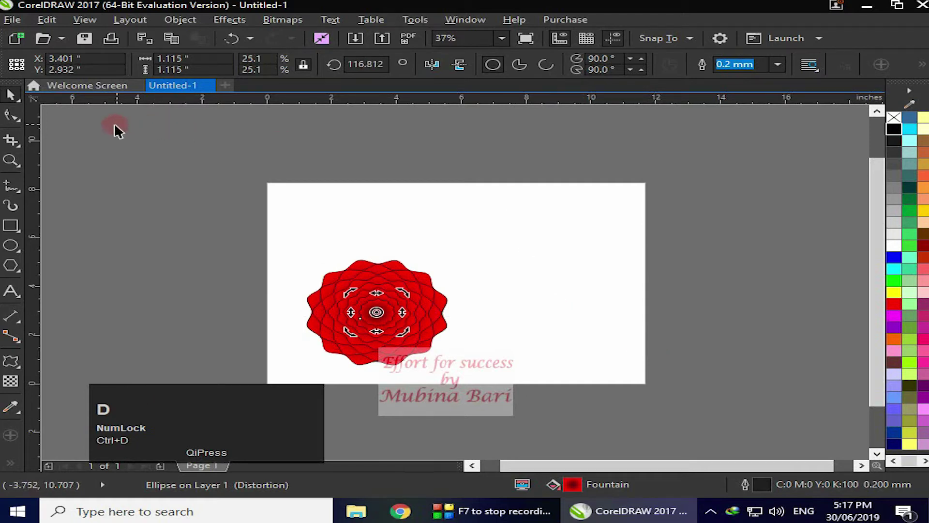
Step: Draw an ellipse about 4.47 by 5.03 inches over the page's right edge and apply a zipper distortion with amplitude 30 and frequency 8
left_click(10, 246)
left_click_drag(573, 191, 717, 312)
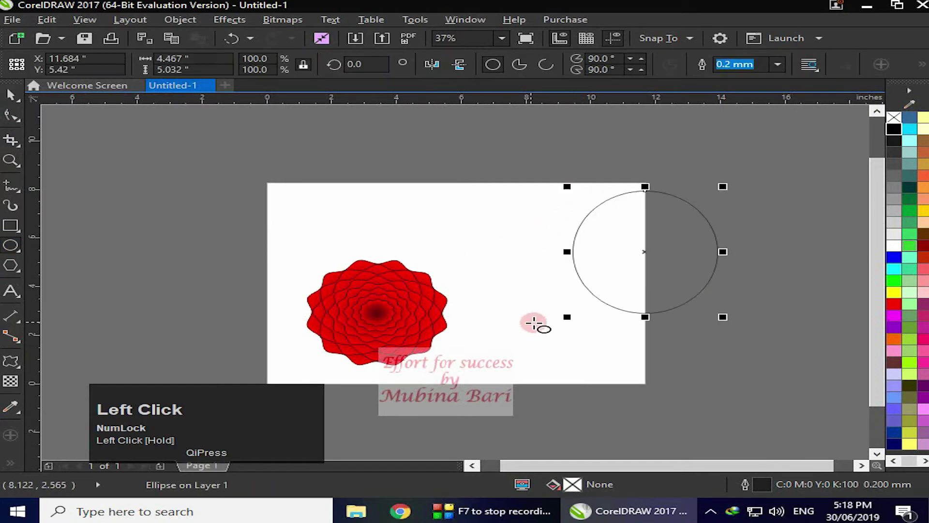
left_click(10, 361)
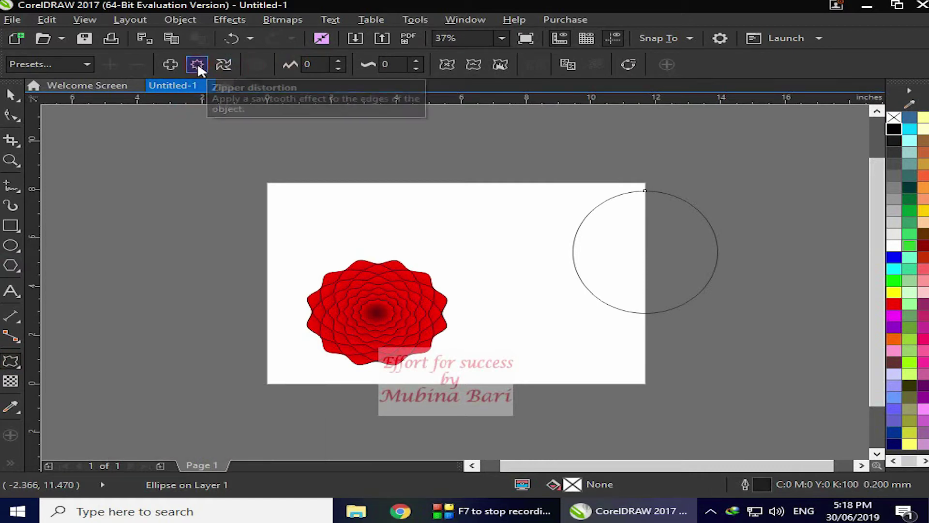
left_click(197, 64)
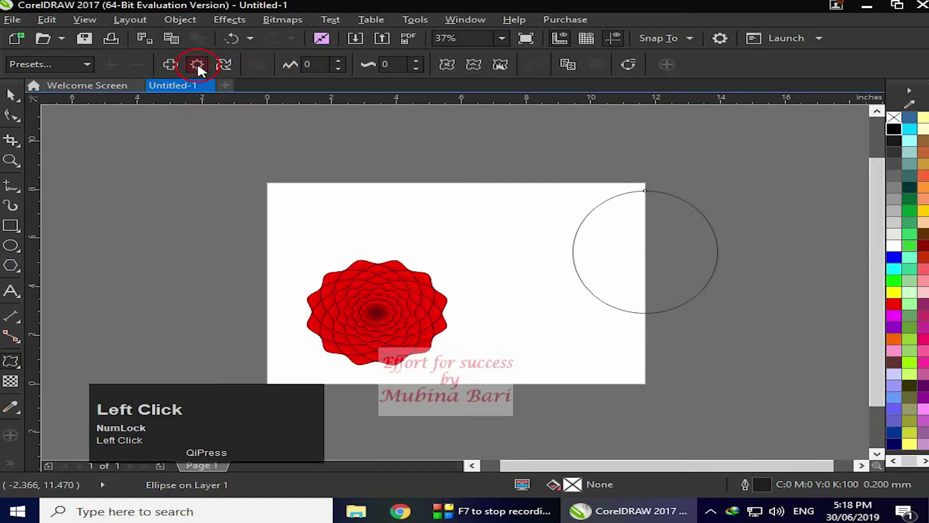
left_click(416, 60)
left_click(415, 59)
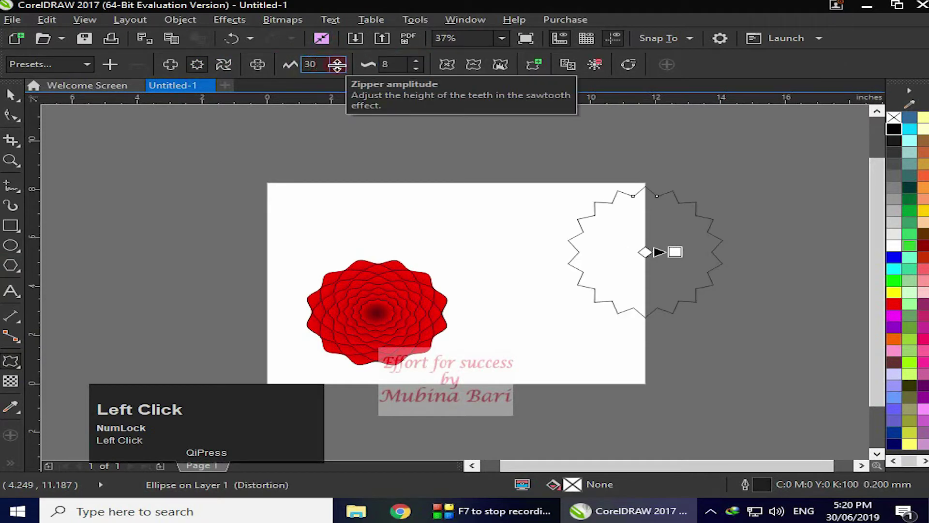
Step: Set the jagged outline's zipper frequency to 7 and smooth the distortion
left_click(390, 65)
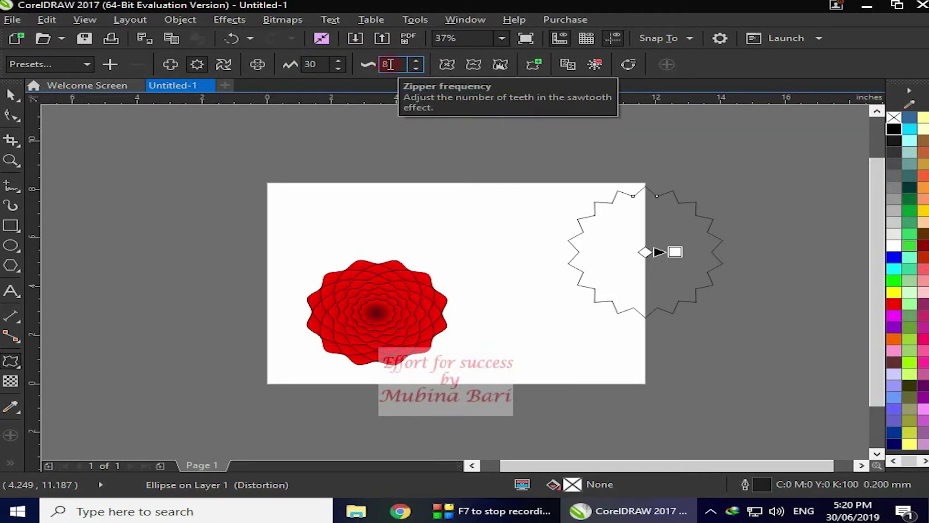
left_click(535, 197)
key("ctrl+z")
left_click(477, 63)
Step: Add a push and pull distortion with amplitude 15 to the wavy outline
left_click(173, 86)
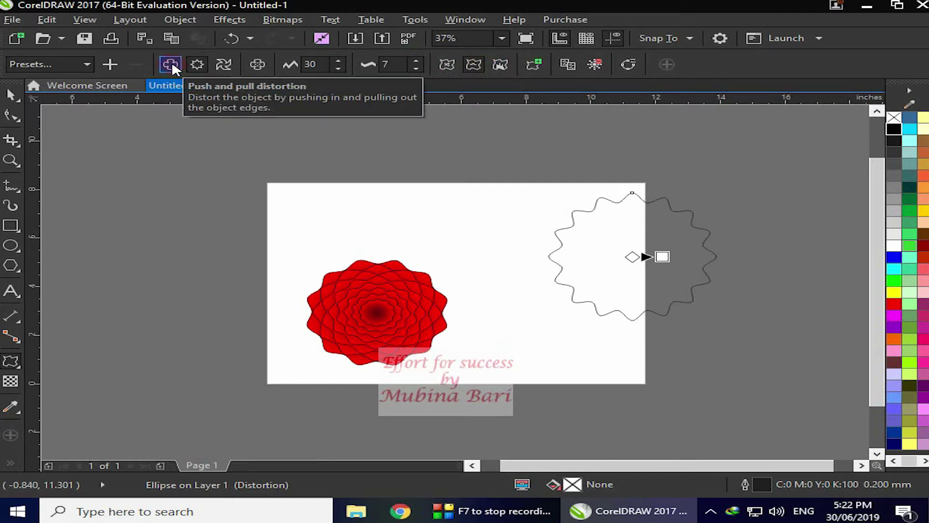
left_click(172, 62)
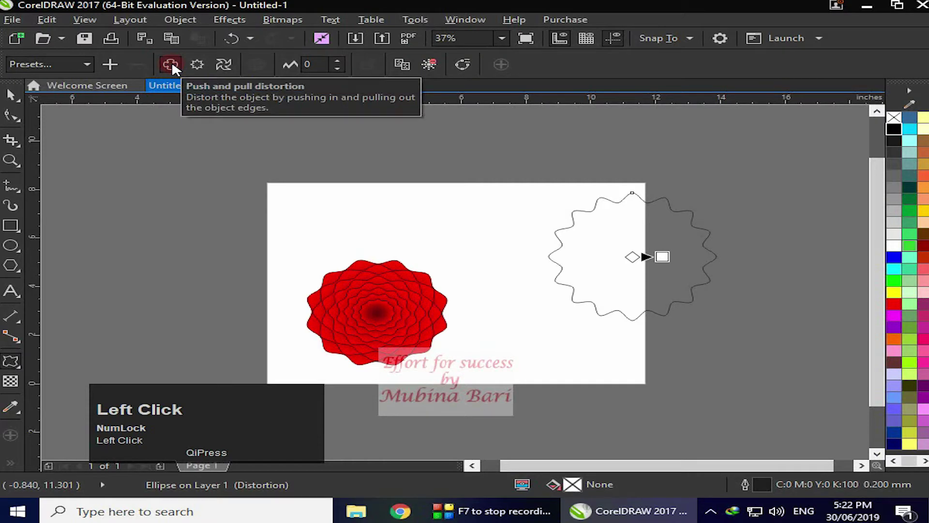
left_click(337, 60)
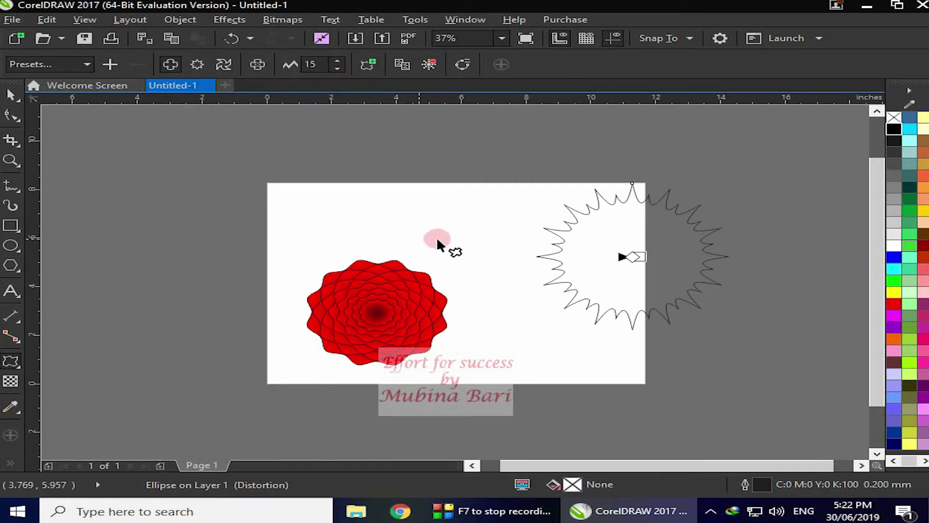
Step: Place a copy of the whole red flower above the original and move the spiky outline down to the page's lower right corner
left_click(313, 261)
left_click_drag(285, 232, 471, 385)
left_click_drag(378, 315, 359, 177)
right_click(360, 182)
left_click_drag(634, 261, 650, 334)
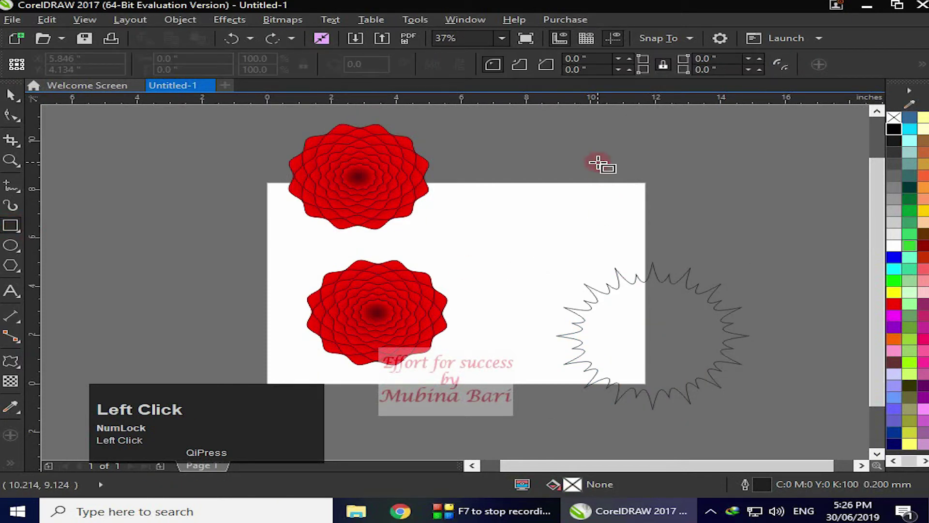
Step: Draw a rectangle about 4.18 by 3.08 inches above the spiky outline and push and pull its sides into four petals
left_click_drag(598, 163, 733, 238)
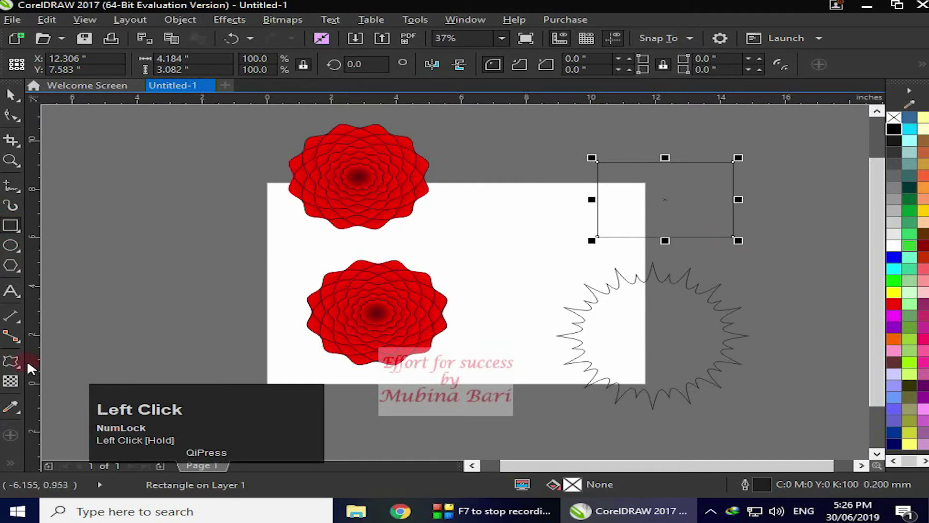
left_click(11, 360)
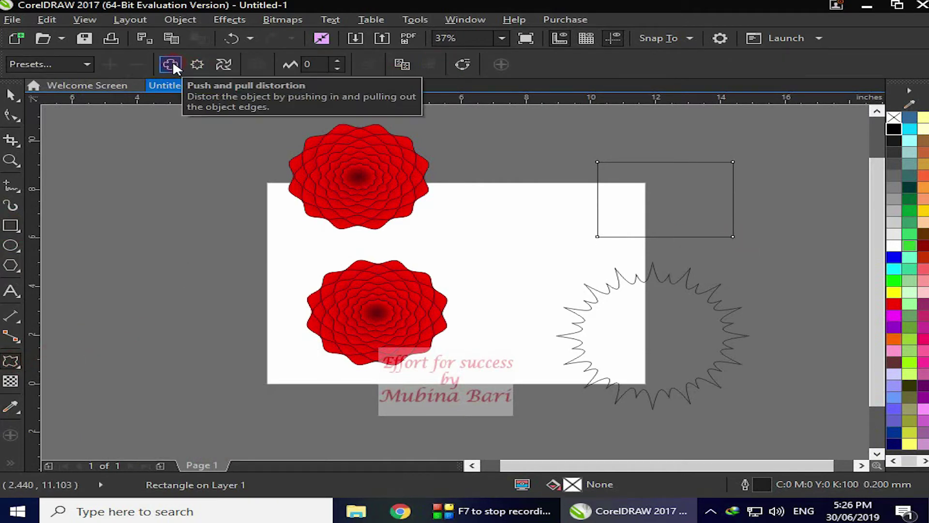
left_click_drag(666, 198, 627, 202)
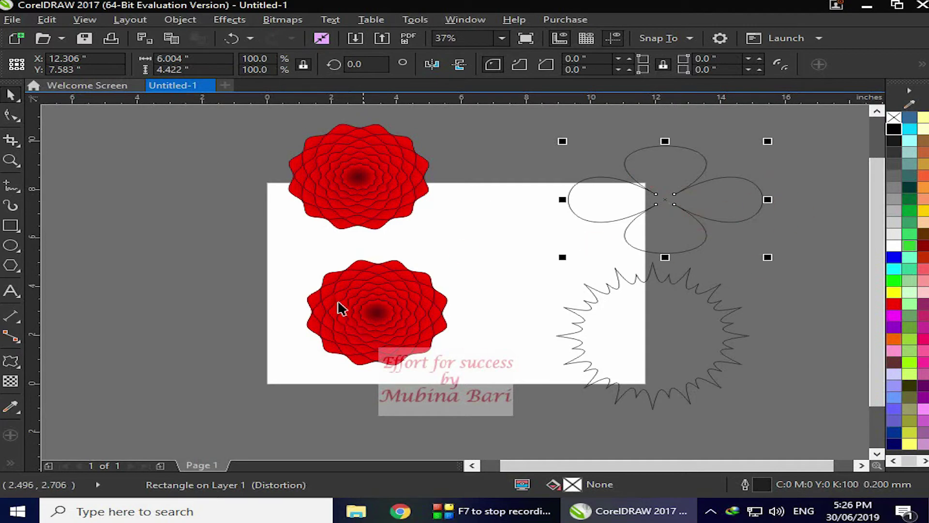
Step: Copy the spiky outline's distortion properties to all eight layers of the lower red flower
left_click(313, 351)
left_click_drag(274, 236, 472, 384)
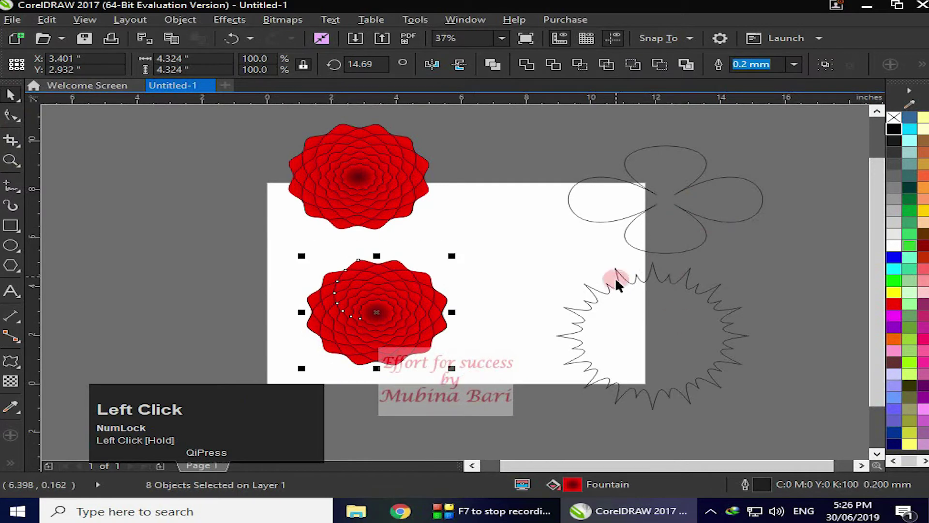
left_click(10, 362)
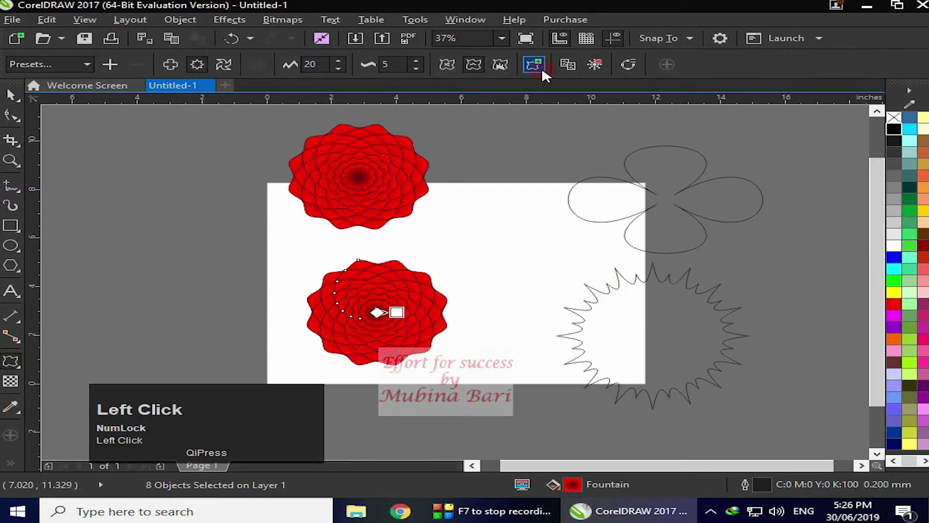
left_click(538, 68)
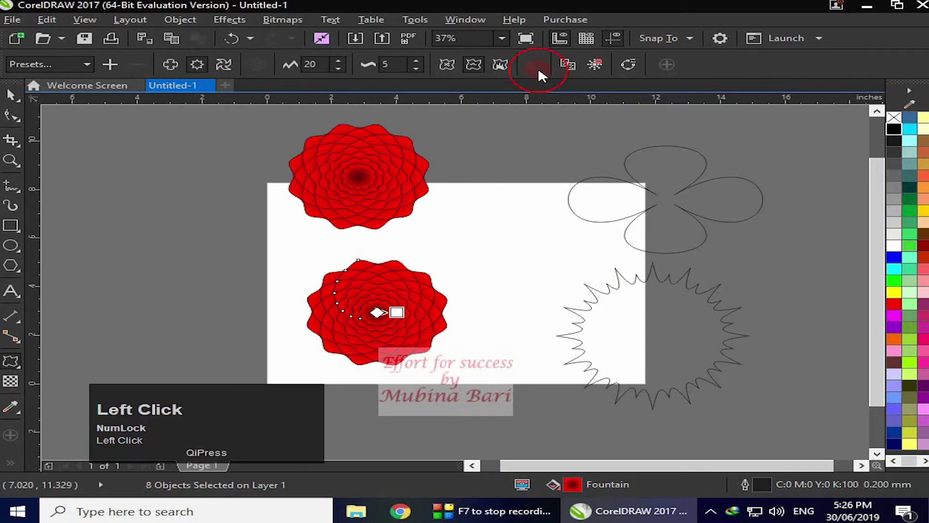
left_click(568, 66)
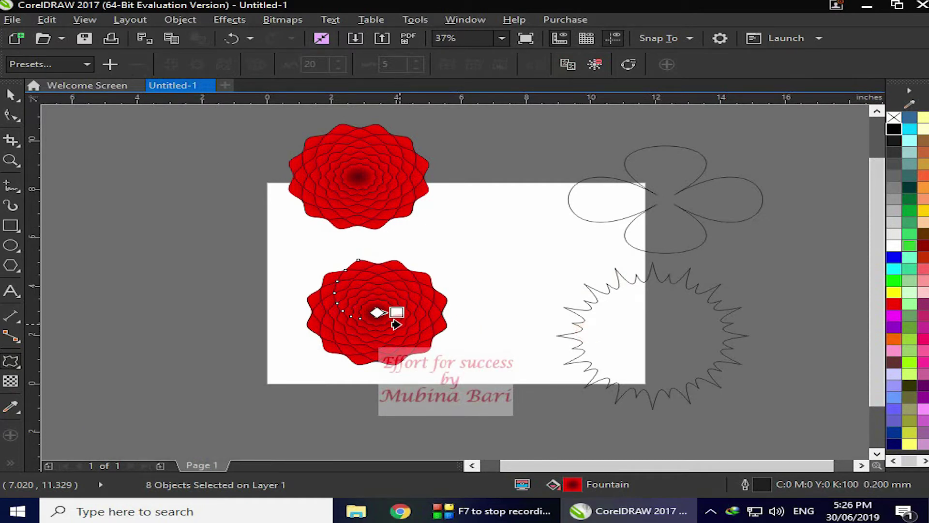
left_click(579, 319)
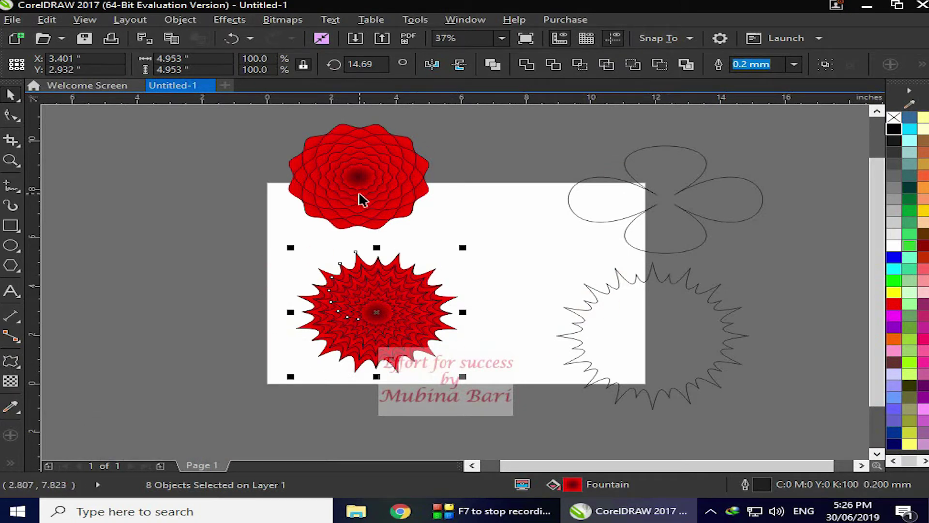
Step: Try copying the four-petal shape's distortion properties to the upper red flower, and undo it
left_click_drag(261, 120, 455, 234)
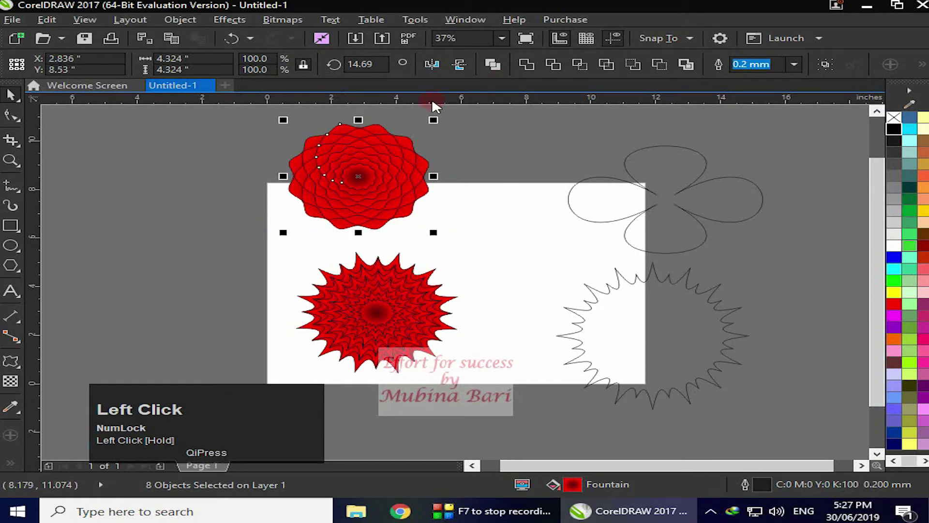
left_click(11, 360)
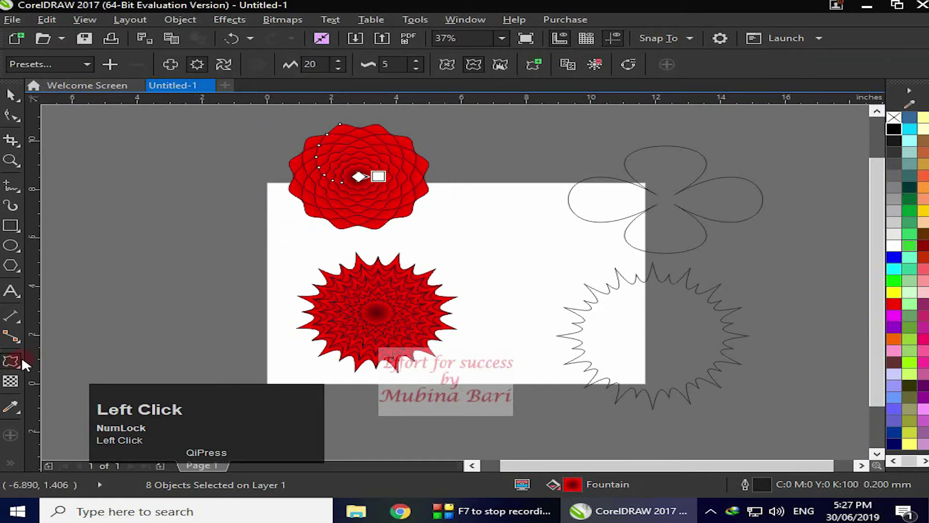
left_click(536, 63)
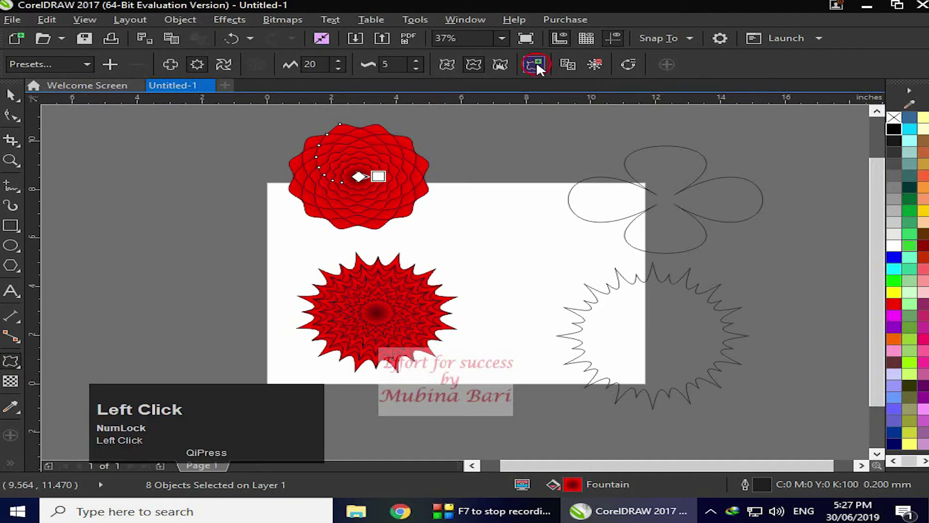
left_click(567, 64)
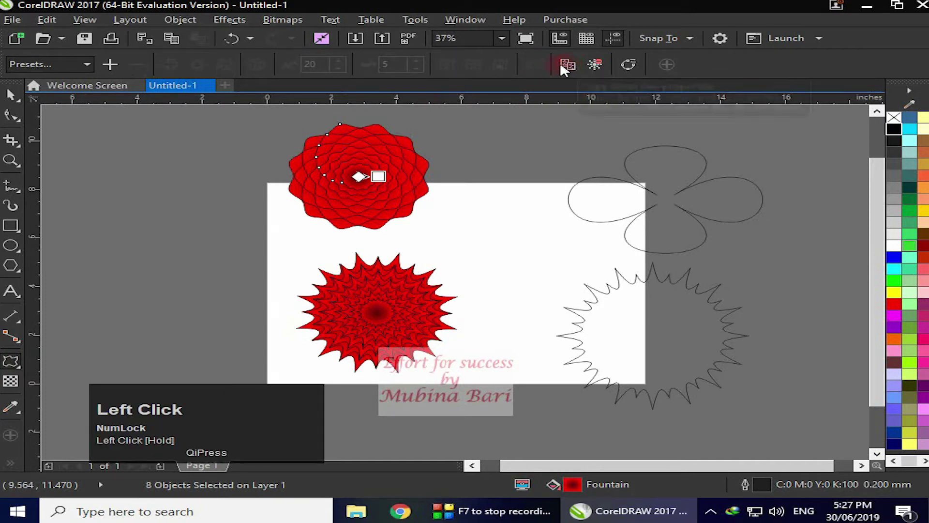
left_click(602, 202)
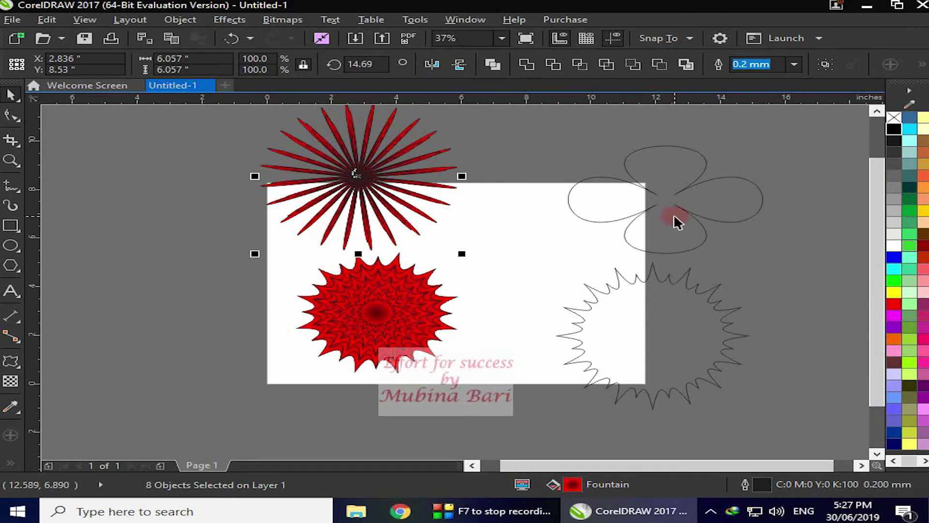
key("ctrl+z")
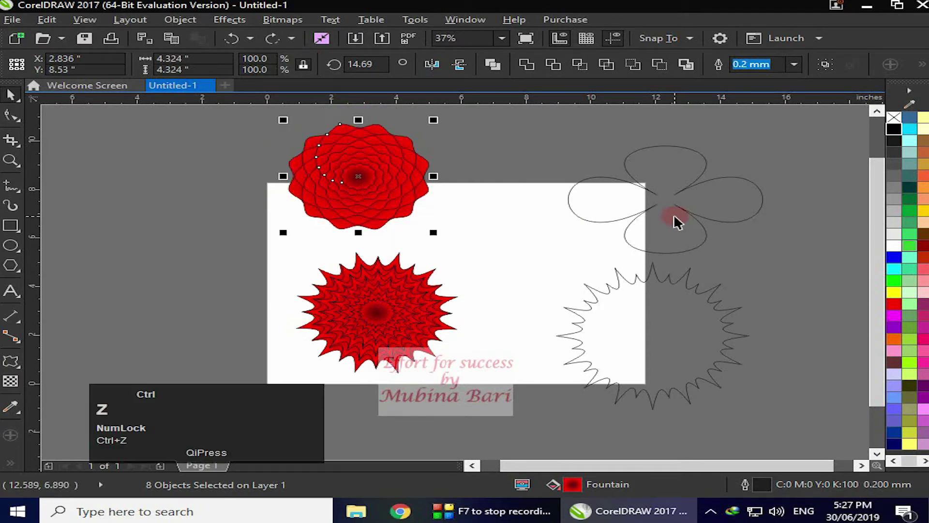
Step: Set the four-petal shape's push and pull amplitude to -20 and copy its distortion properties to the upper red flower
left_click(707, 161)
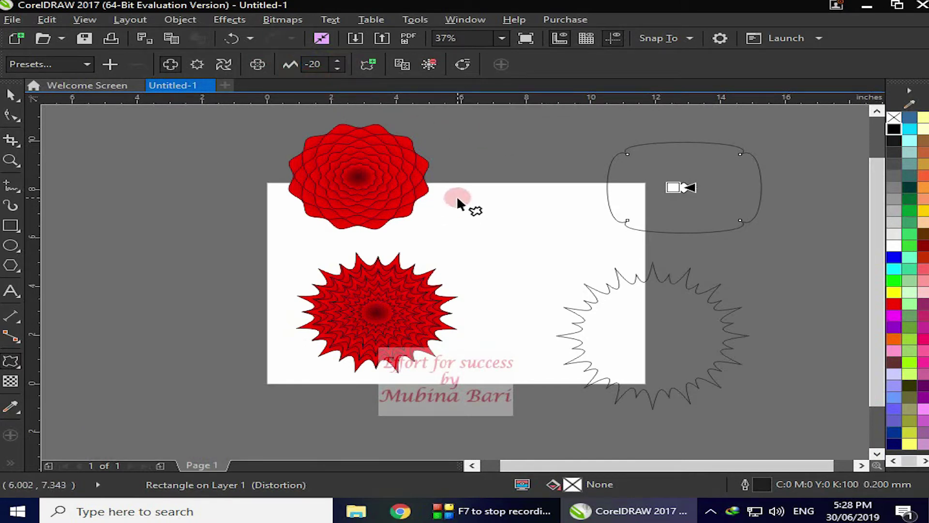
left_click(18, 96)
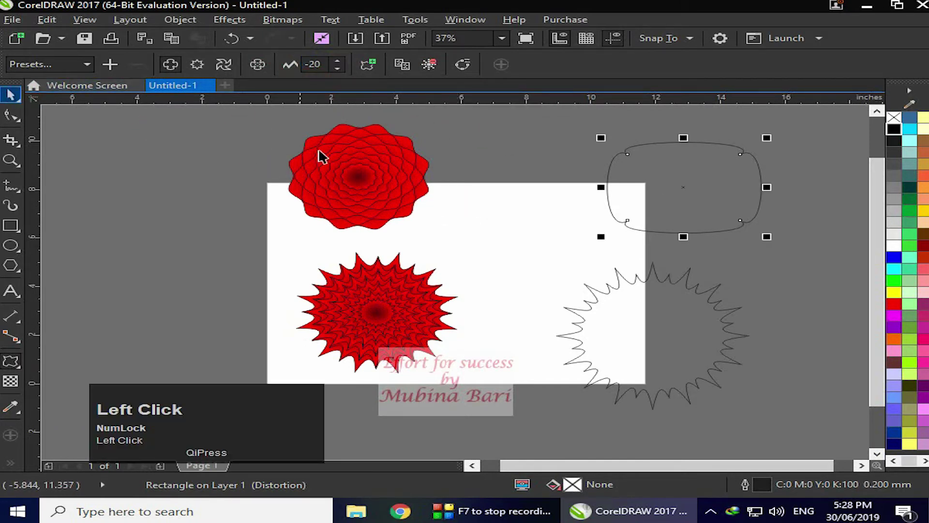
left_click_drag(279, 111, 454, 240)
left_click(10, 361)
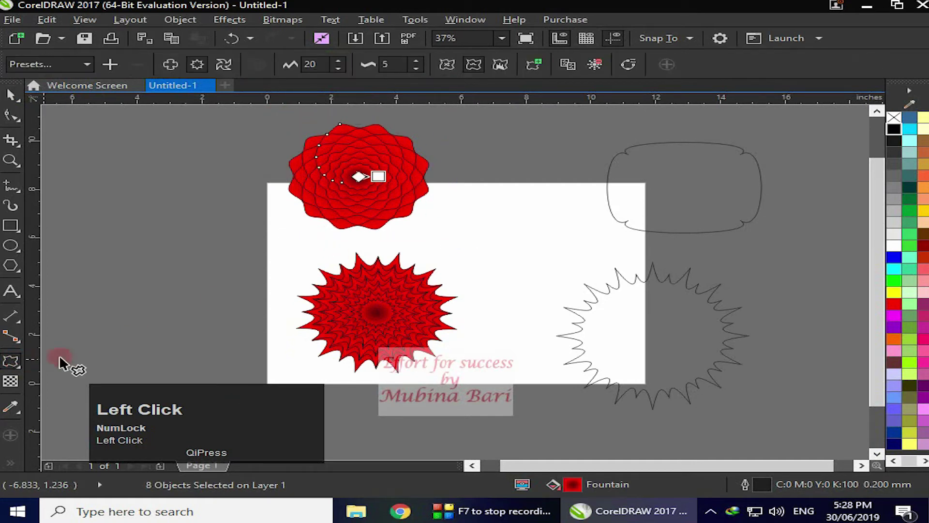
left_click(530, 62)
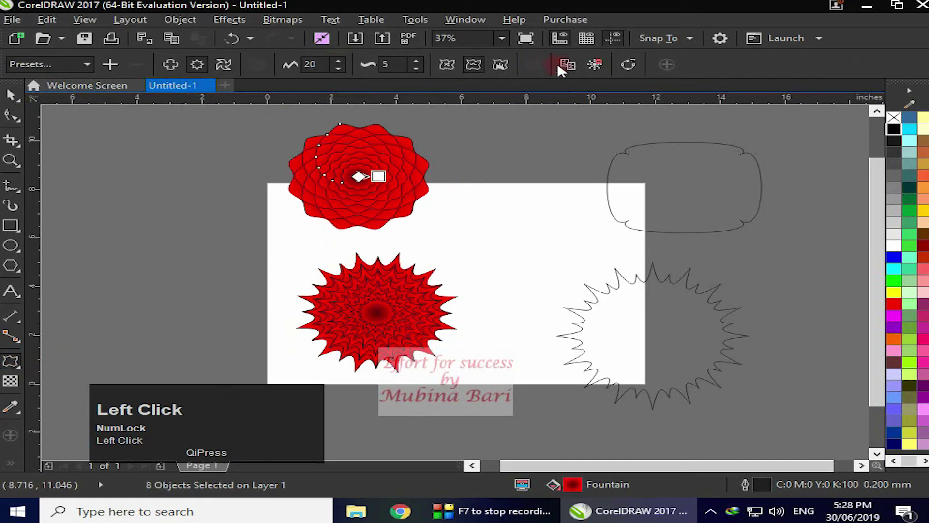
left_click(647, 190)
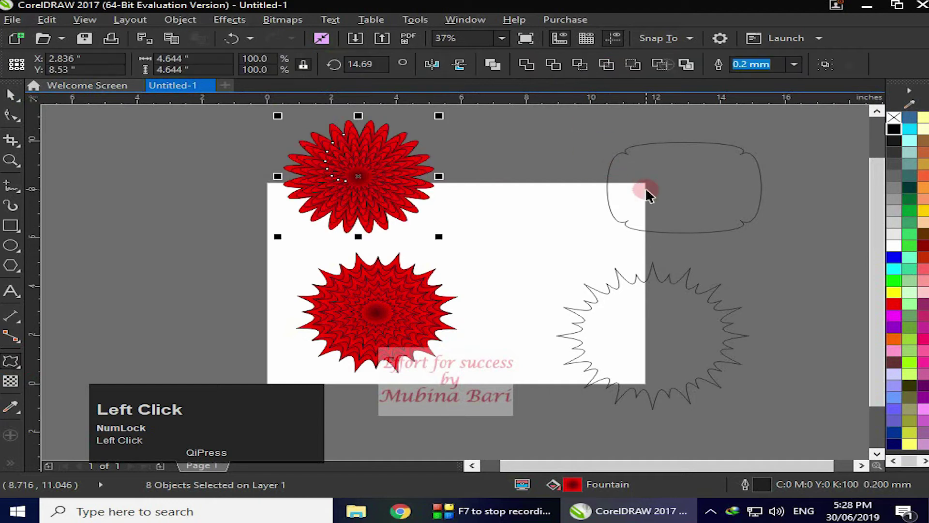
Step: Remove the outlines from all layers of the upper red flower
left_click(491, 216)
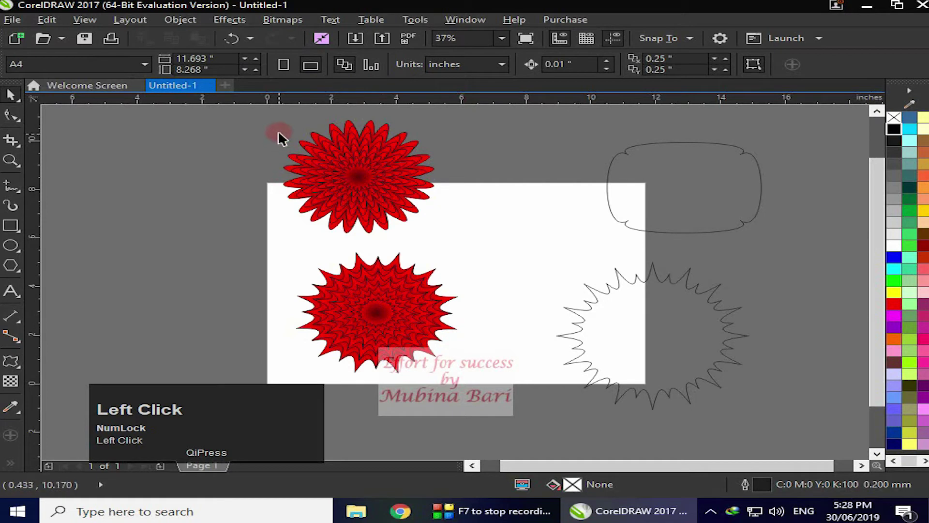
left_click_drag(271, 117, 463, 232)
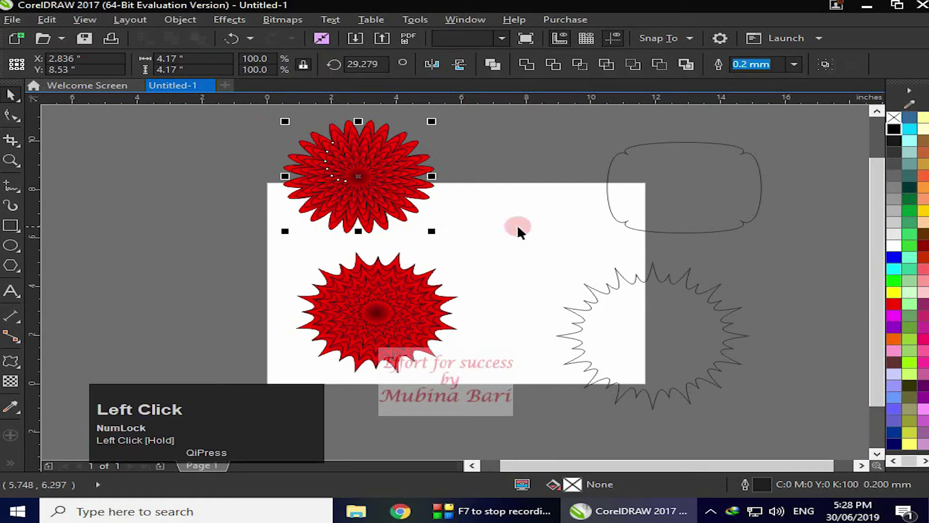
right_click(894, 119)
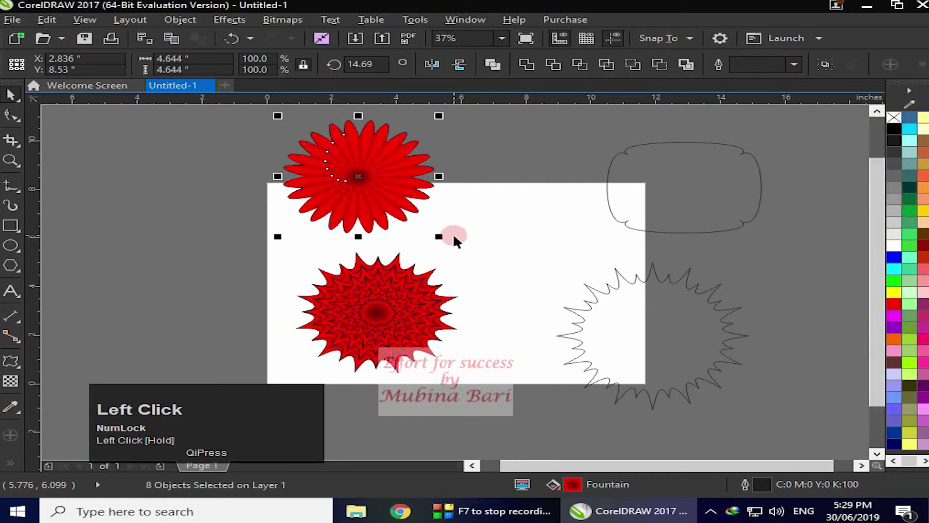
Step: Group the upper red flower's layers and move the group off the page, beyond its left edge
left_click(828, 64)
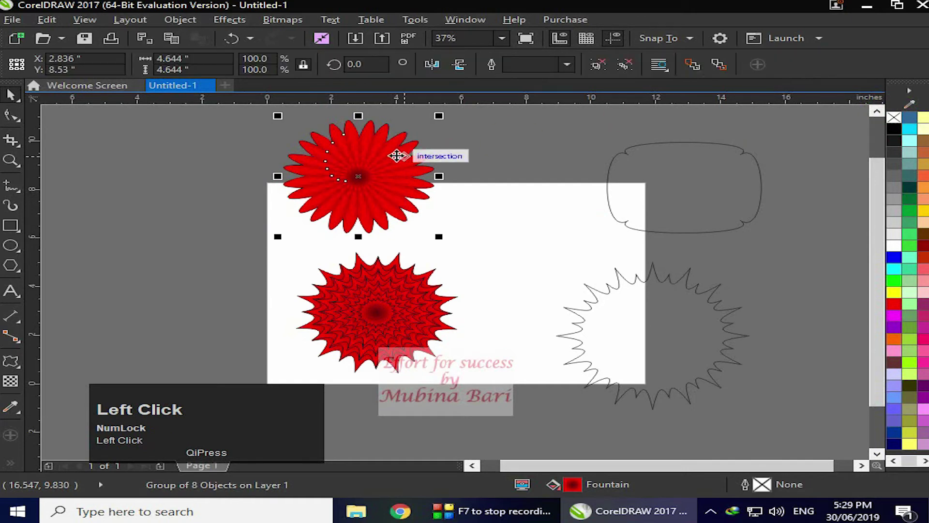
left_click_drag(363, 173, 129, 224)
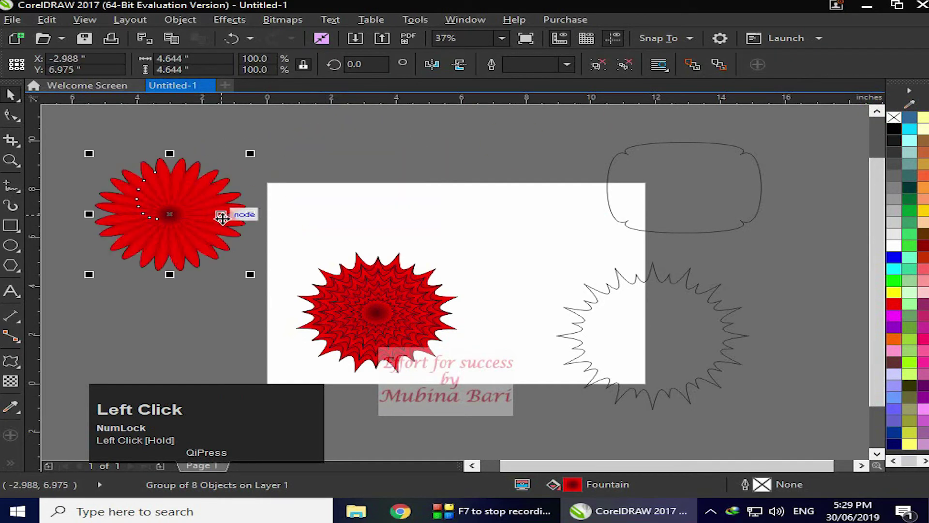
left_click(249, 283)
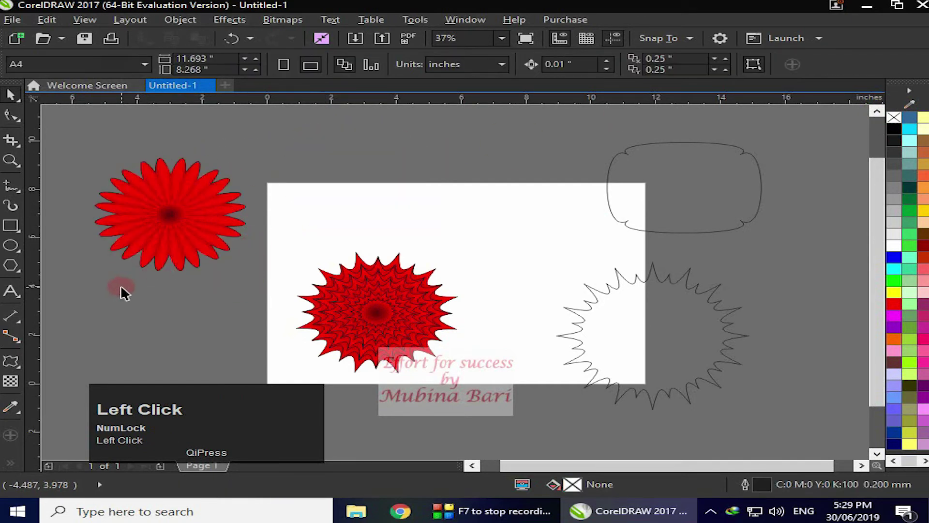
Step: Remove the outlines from all layers of the spiky red flower on the page
left_click_drag(280, 240, 640, 345)
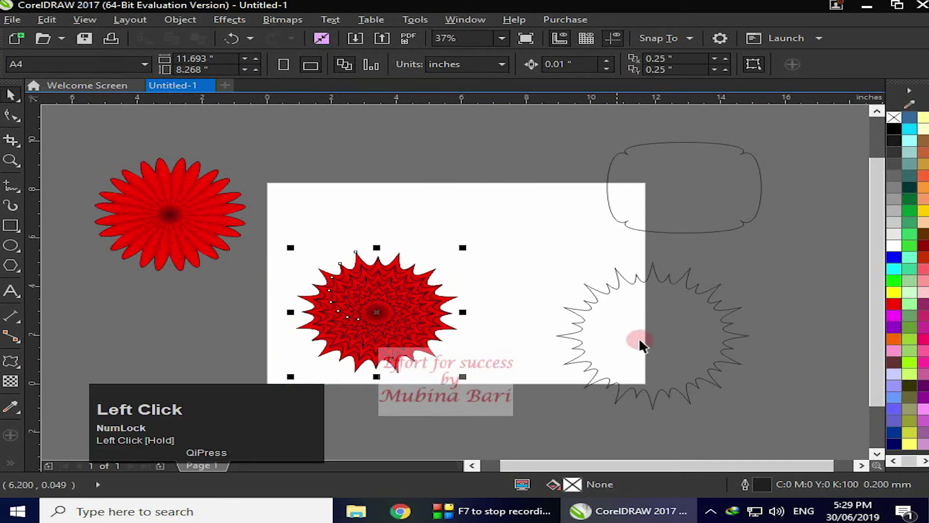
right_click(894, 118)
left_click(468, 324)
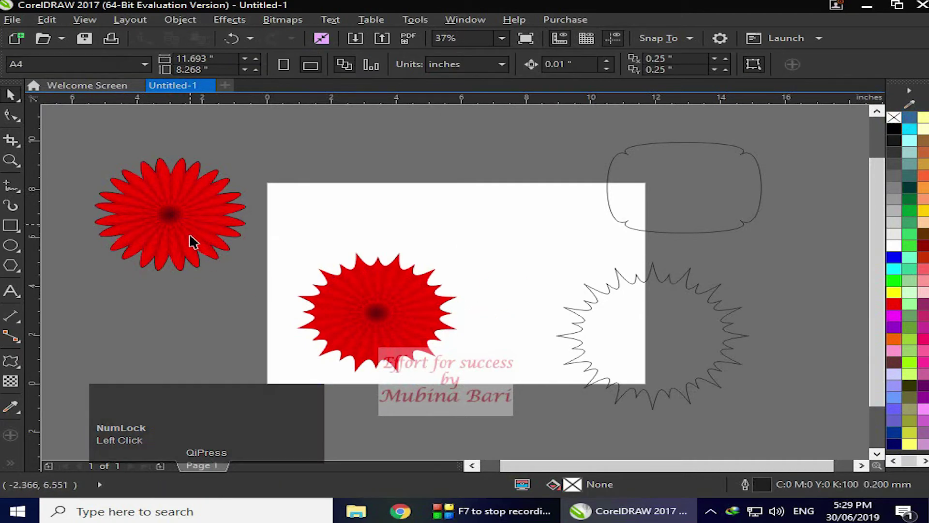
Step: Group the spiky red flower's layers and move the group off the page, below the other red flower
left_click(267, 236)
left_click_drag(284, 230, 499, 389)
left_click(826, 64)
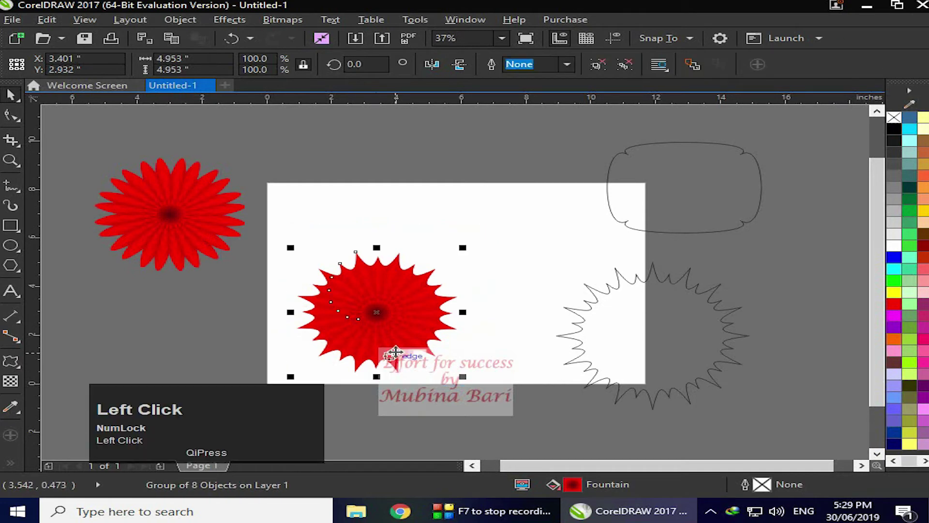
left_click_drag(344, 313, 180, 327)
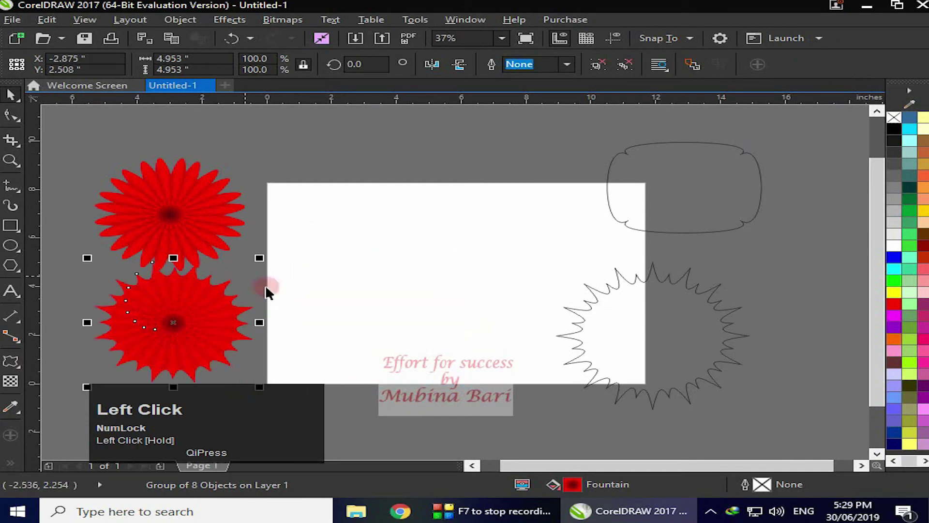
Step: Draw a circle about 5.3 inches across on the page and fill it with an elliptical gradient from dark purple at the centre to magenta
left_click(10, 246)
left_click_drag(308, 241, 480, 370)
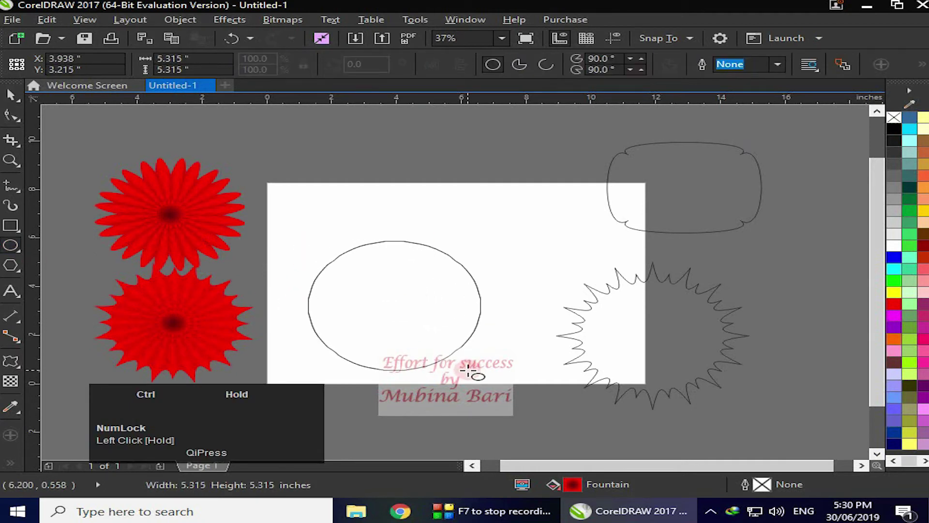
left_click(9, 463)
left_click(41, 371)
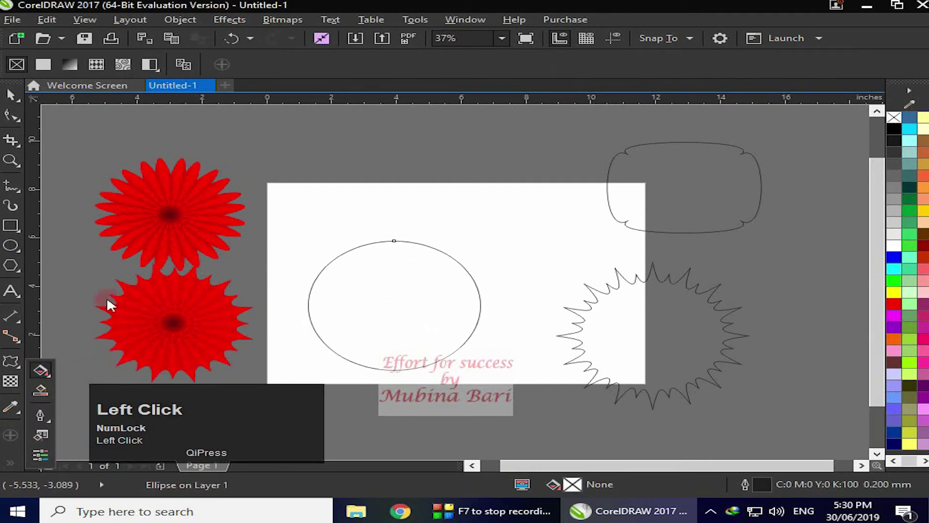
left_click(69, 64)
left_click(894, 327)
left_click_drag(852, 387, 394, 305)
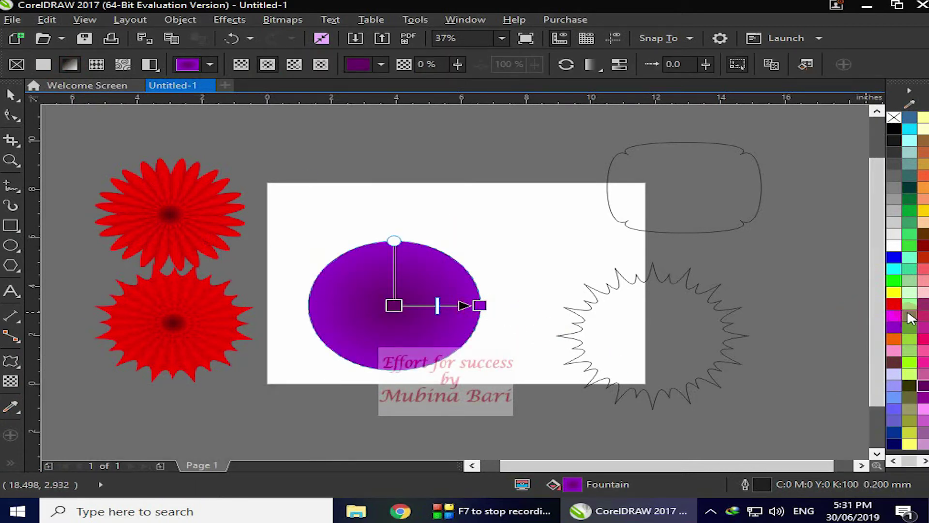
left_click_drag(894, 315, 480, 305)
left_click(504, 244)
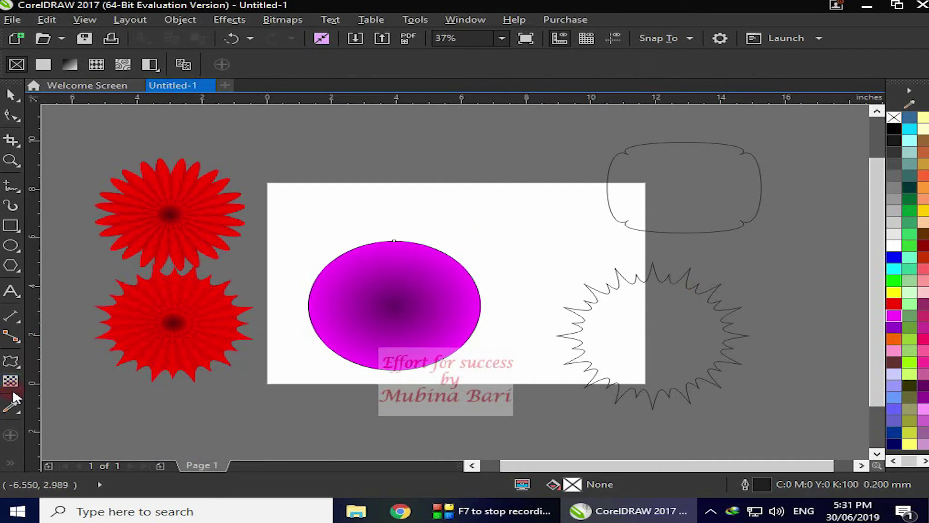
Step: Apply a zipper distortion to the magenta circle with amplitude 20 and frequency 5, and smooth its nodes
left_click(10, 359)
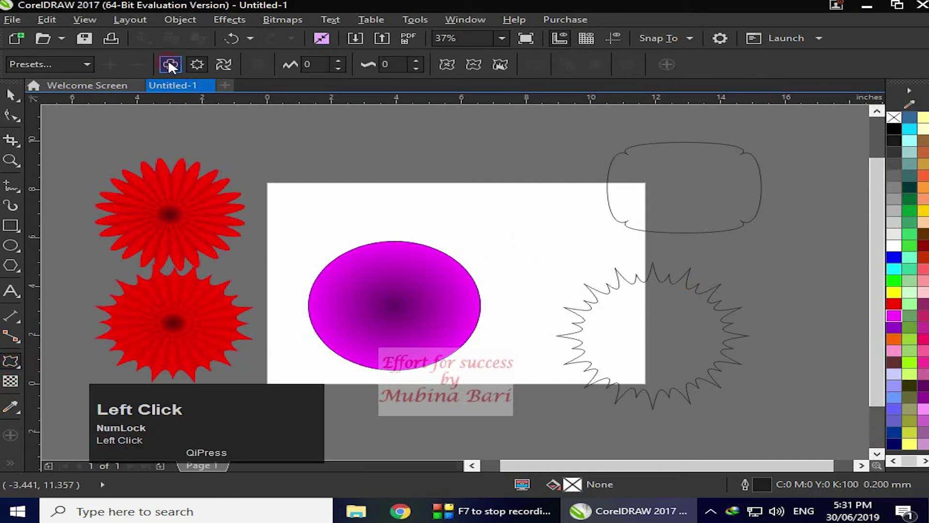
left_click(194, 63)
left_click(338, 60)
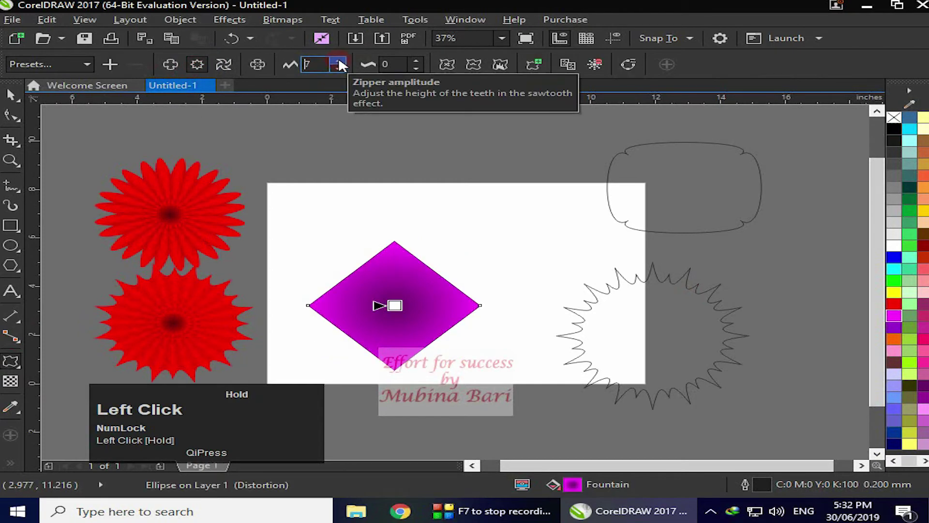
left_click_drag(339, 60, 340, 69)
left_click(339, 68)
left_click(418, 60)
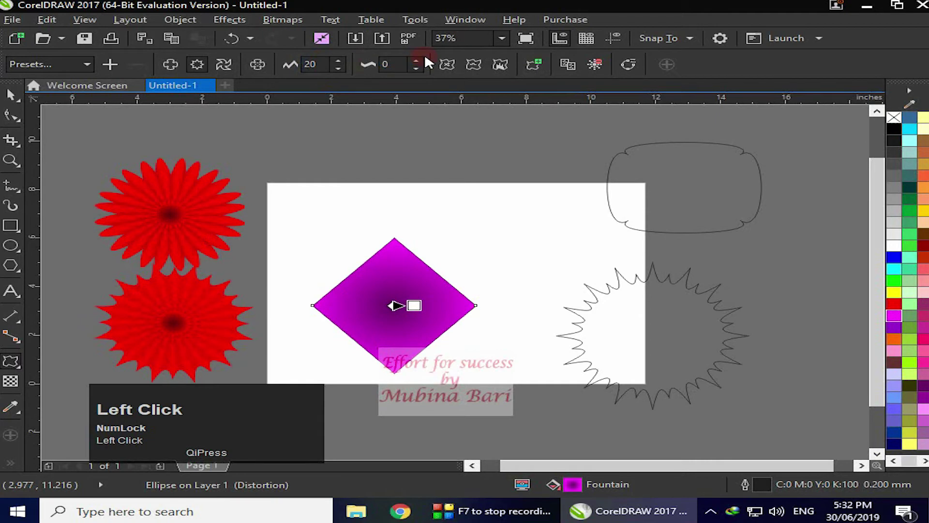
left_click(416, 60)
left_click(416, 60)
left_click(417, 60)
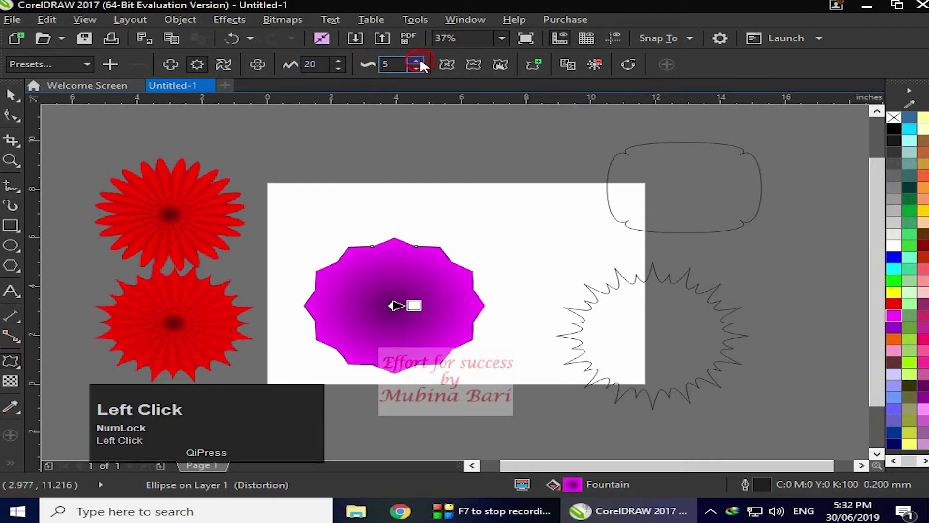
left_click(472, 65)
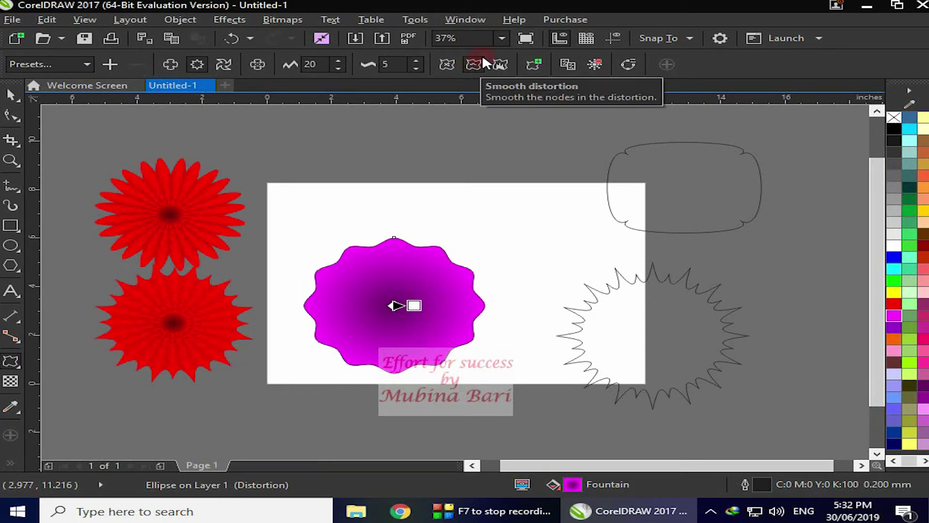
Step: Copy the wavy magenta shape concentrically at about 90% size, repeating the duplication inward until there are nine layers
key("space")
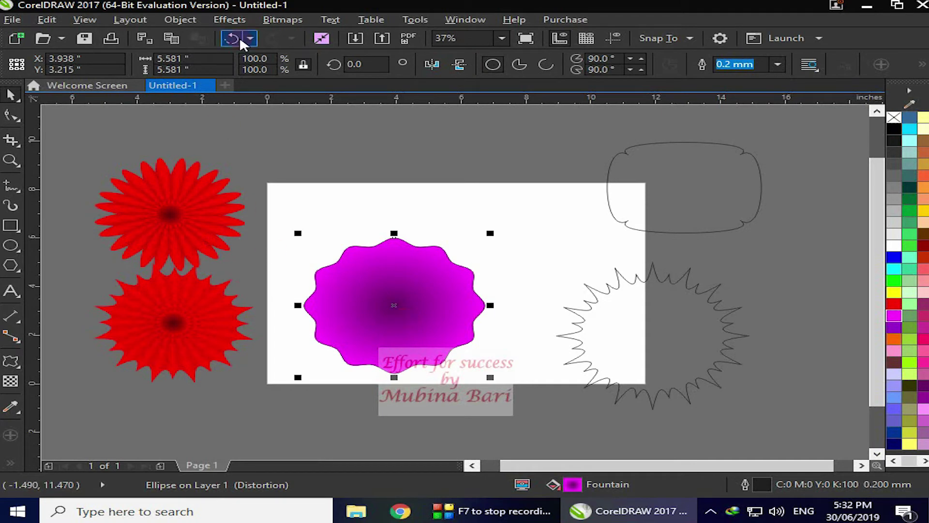
left_click_drag(490, 377, 490, 373)
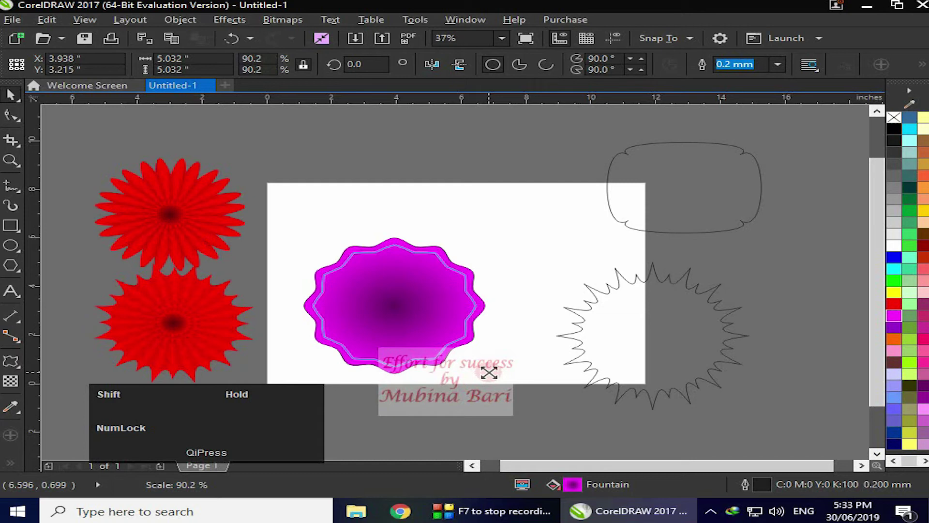
right_click(489, 372)
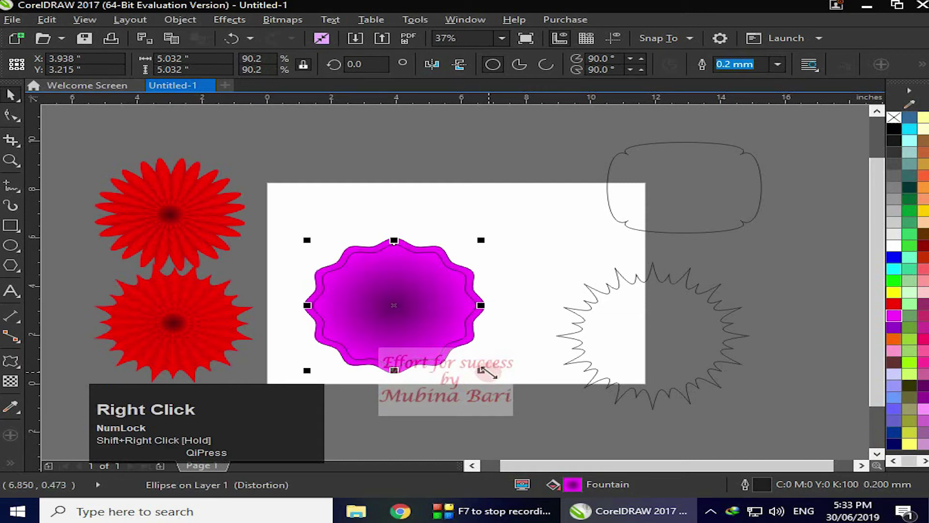
key("ctrl+d")
key("ctrl+d")
key("ctrl+d")
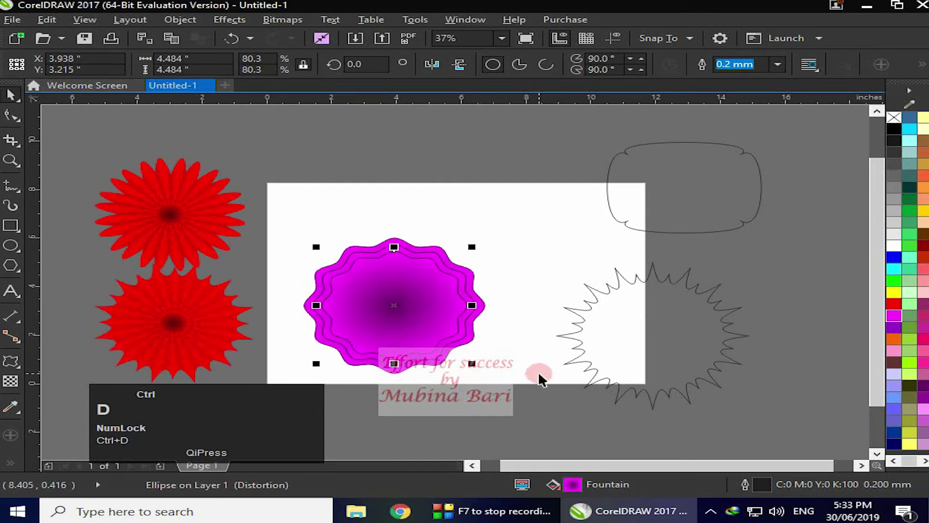
key("ctrl+d")
key("ctrl+d")
key("ctrl+d")
key("ctrl+d")
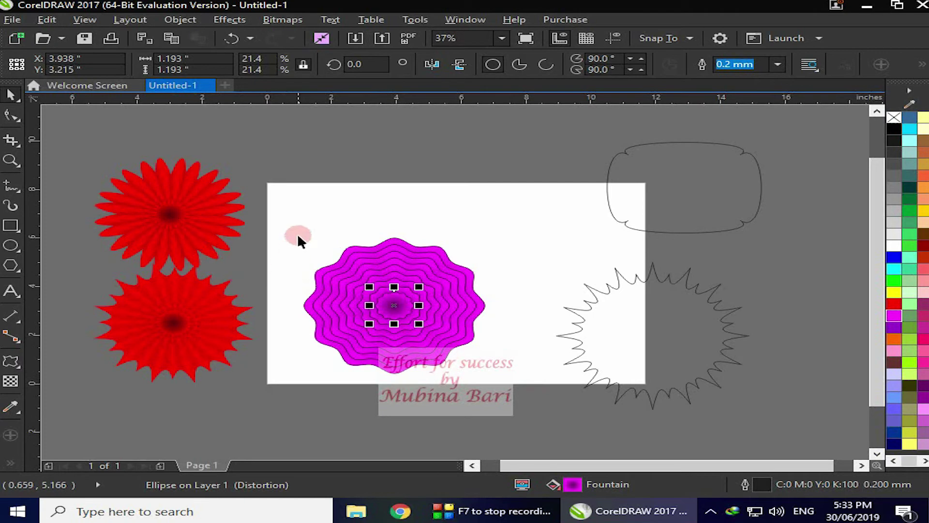
Step: Add a new distortion to all nine magenta layers, copied from the rounded rectangular outline beyond the page's upper edge
left_click_drag(289, 224, 503, 382)
left_click(480, 231)
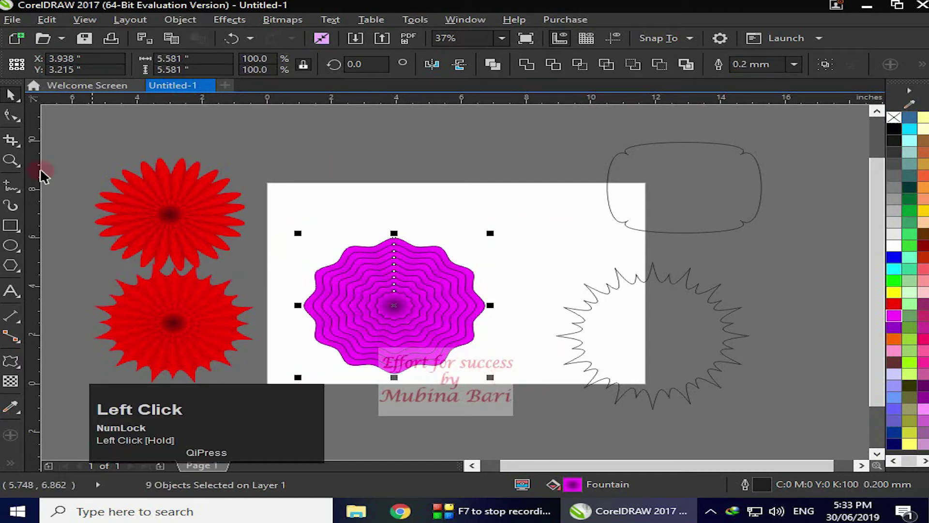
left_click(10, 361)
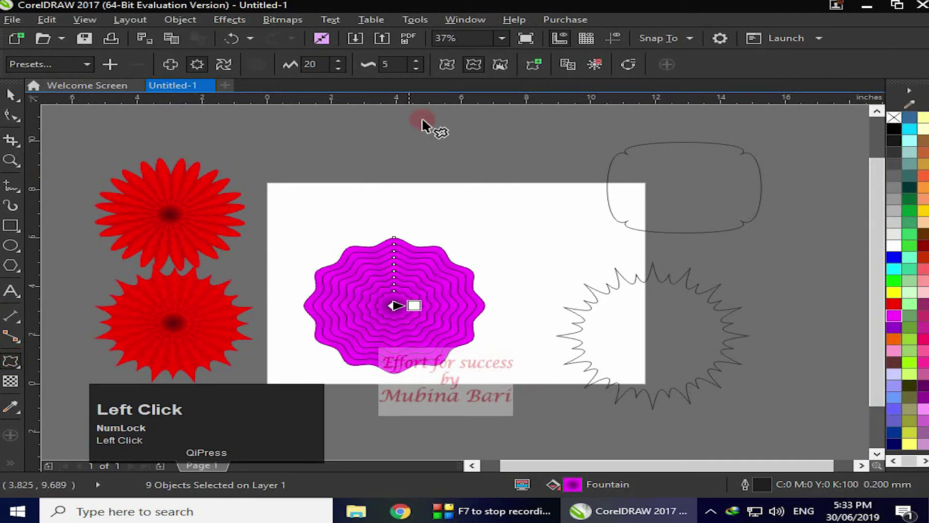
left_click(532, 65)
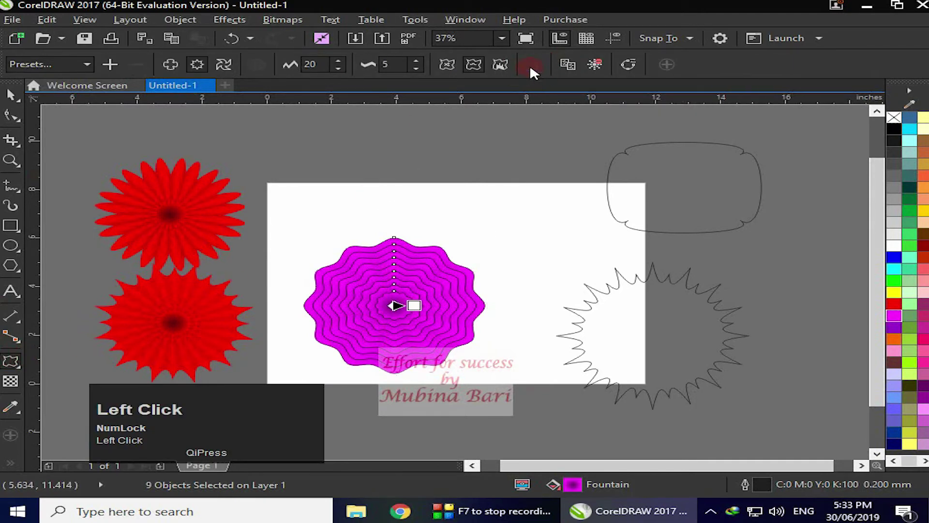
left_click(625, 190)
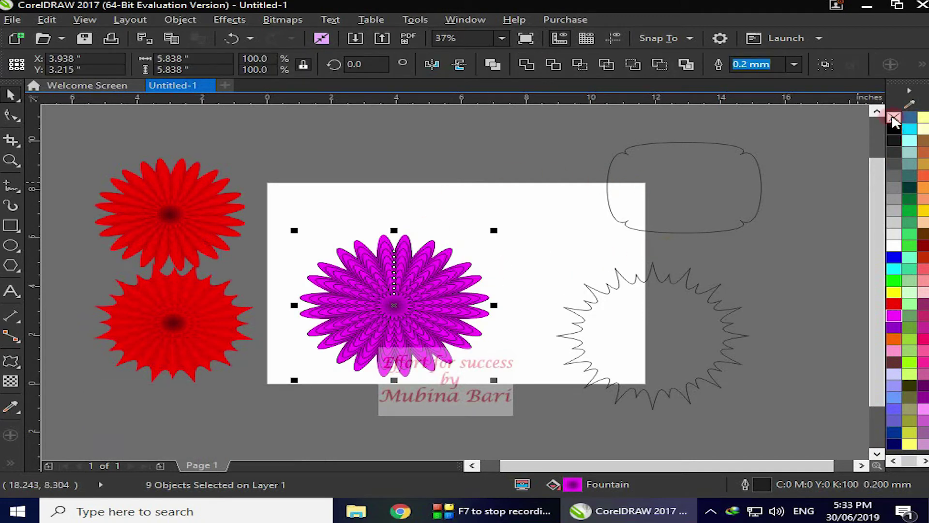
Step: Remove the outlines from all layers of the magenta flower
right_click(890, 119)
left_click(559, 233)
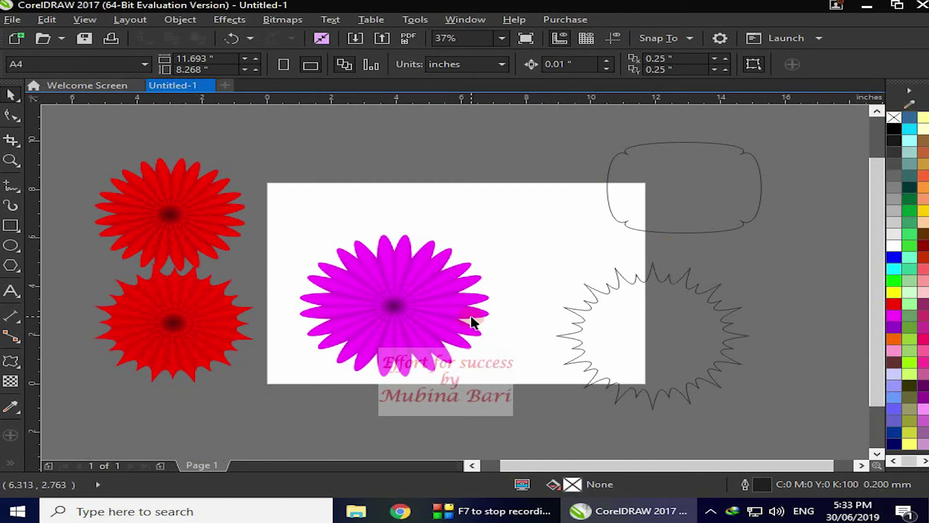
left_click(569, 231)
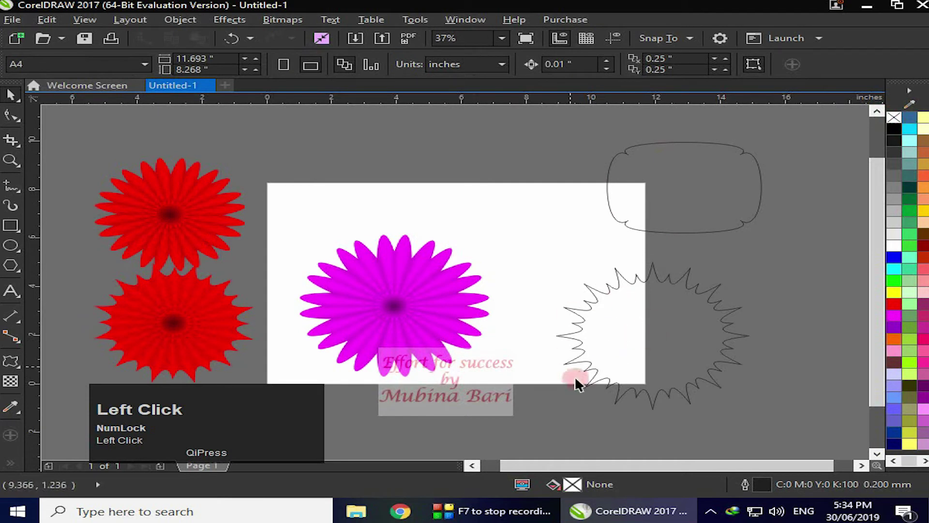
left_click(278, 231)
Step: Add another distortion to all layers of the magenta flower, copied from the spiky outline at the page's edge
left_click_drag(310, 289, 514, 388)
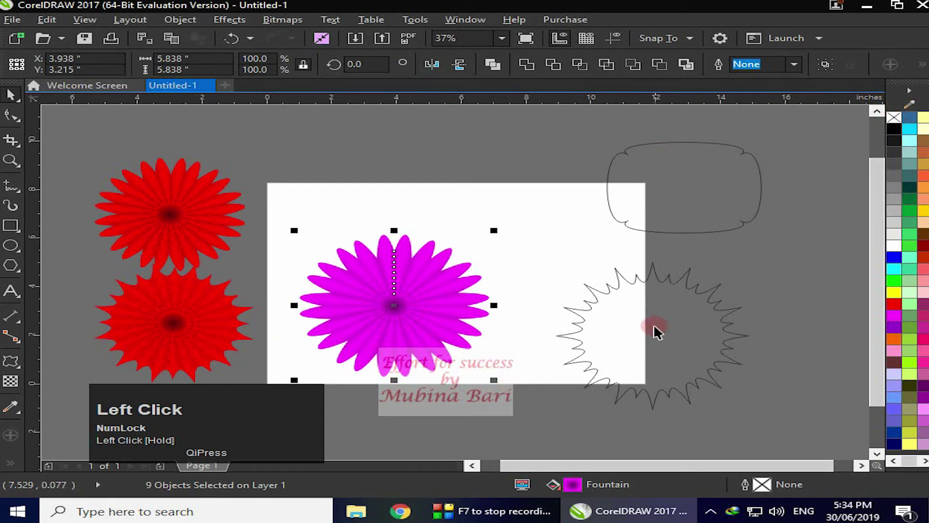
left_click(11, 362)
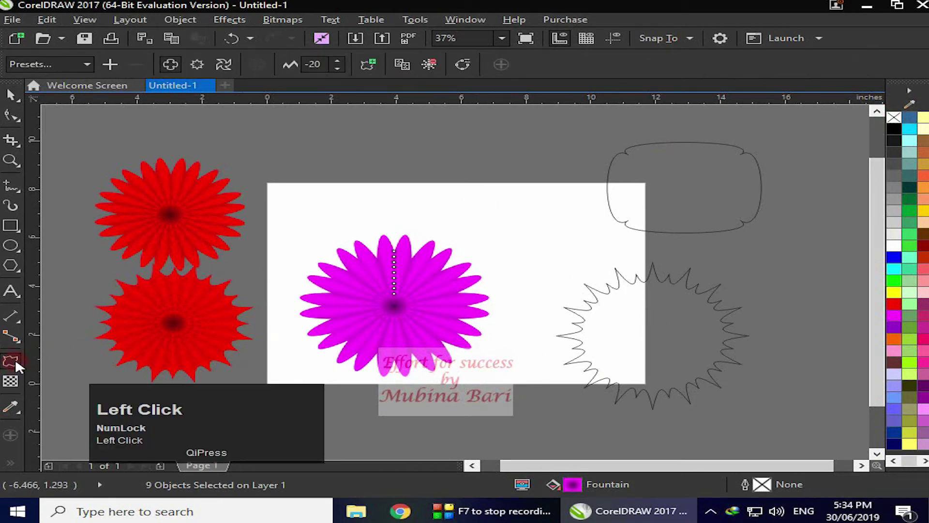
left_click(367, 61)
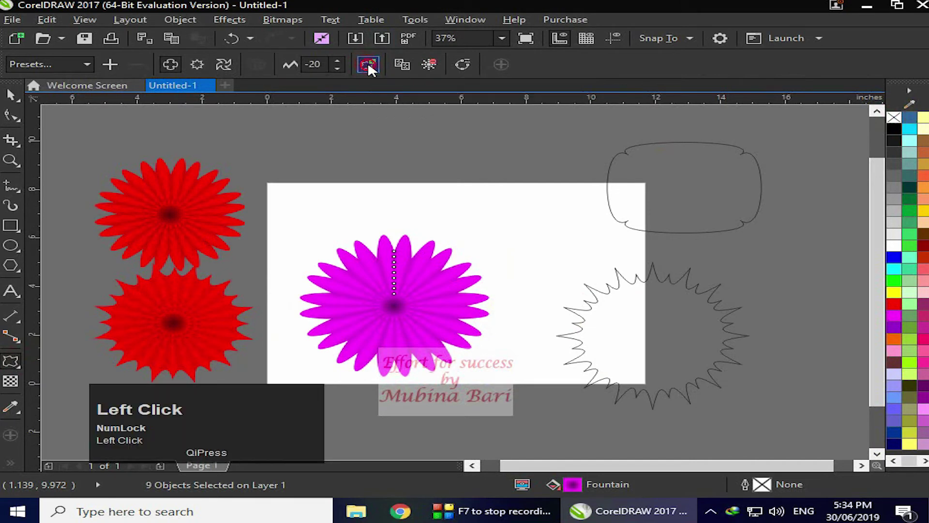
left_click(400, 66)
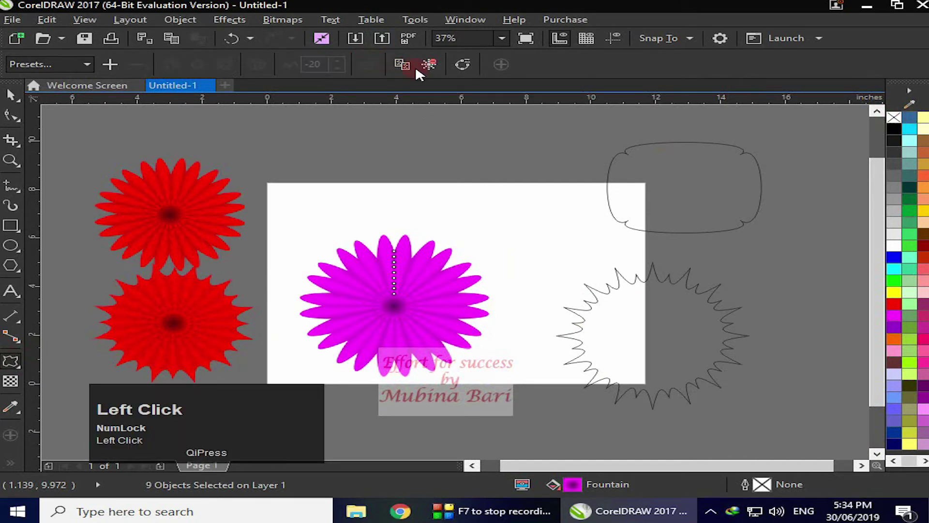
left_click(618, 314)
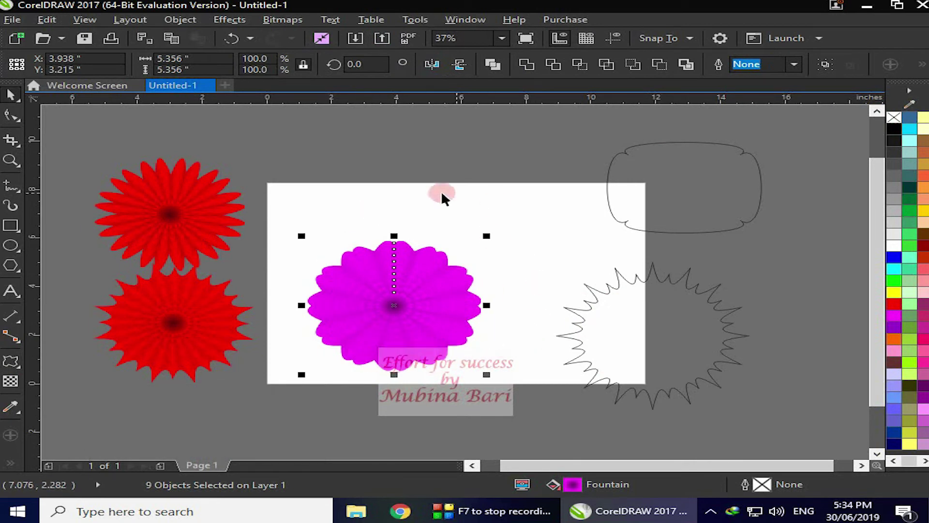
left_click(546, 265)
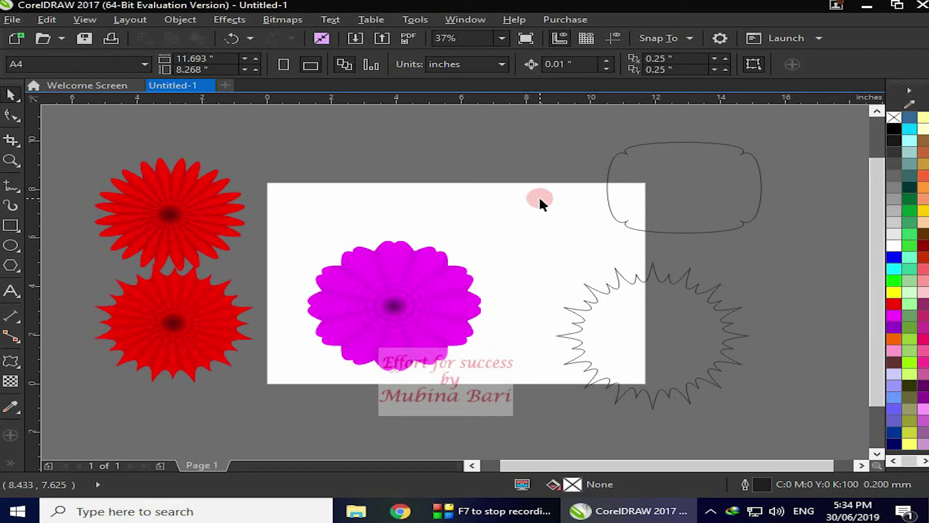
Step: Scale all layers of the magenta flower down to about 3.34 inches across and group them
left_click_drag(306, 225, 536, 397)
left_click_drag(488, 375, 422, 326)
left_click(825, 65)
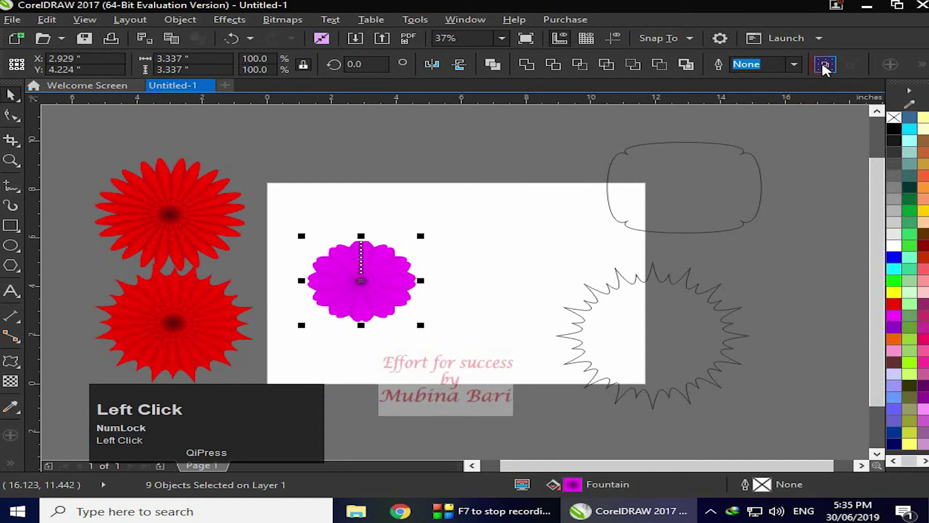
left_click(489, 240)
Step: Shrink both red flowers and arrange them with the magenta flower around the page's upper-left corner, clear of the drawing area
left_click_drag(360, 278, 502, 155)
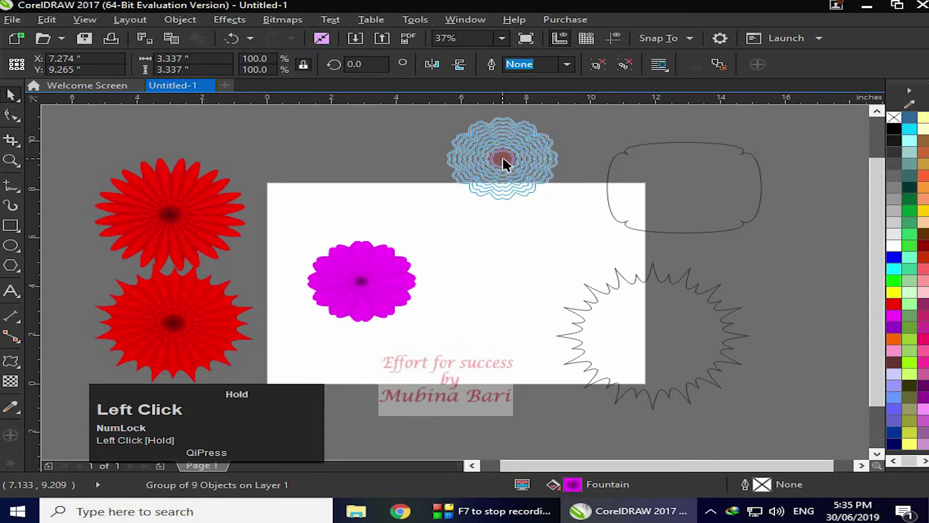
left_click(242, 264)
left_click_drag(249, 270, 218, 249)
left_click_drag(226, 282, 216, 296)
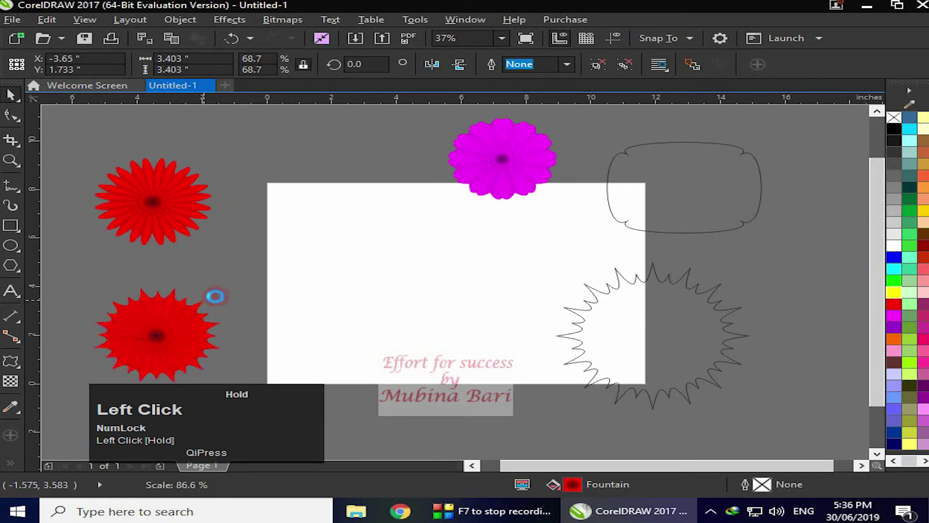
left_click_drag(154, 334, 140, 293)
left_click_drag(502, 155, 266, 150)
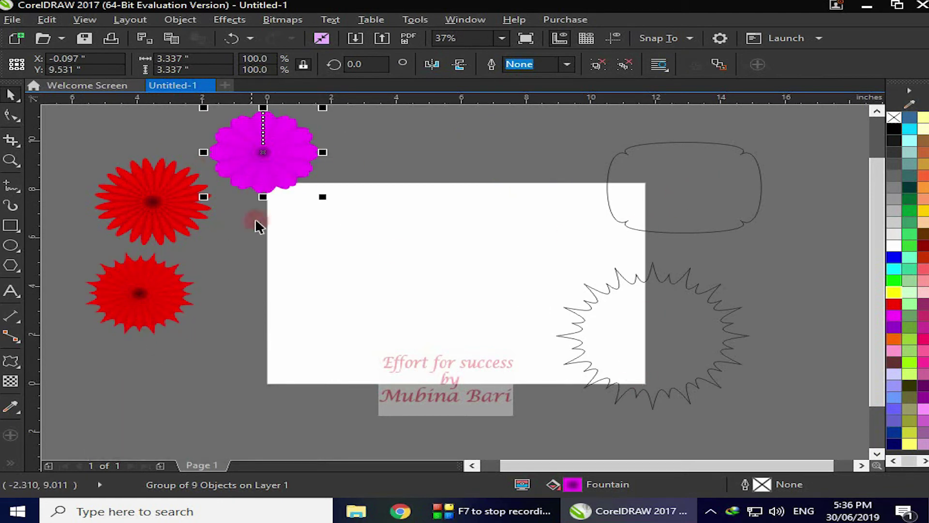
left_click(341, 272)
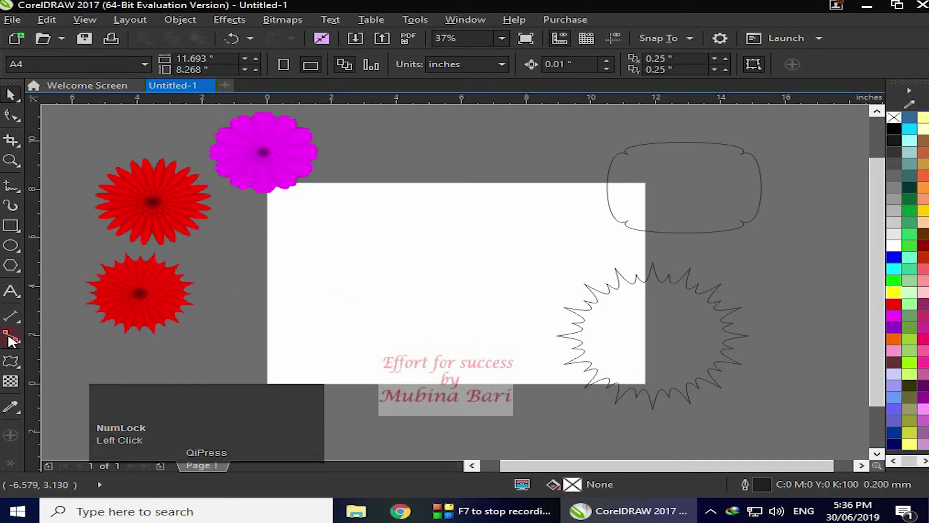
Step: Draw an ellipse about 4.6 by 5.0 inches on the page and fill it with an elliptical gradient from cyan at the centre to blue
left_click(11, 246)
left_click_drag(325, 248, 475, 370)
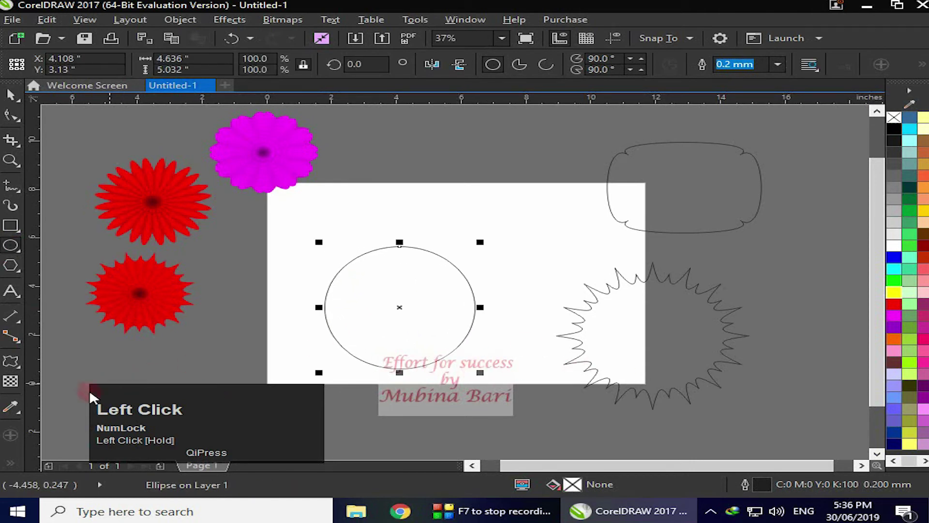
left_click(40, 371)
left_click(70, 65)
left_click(267, 64)
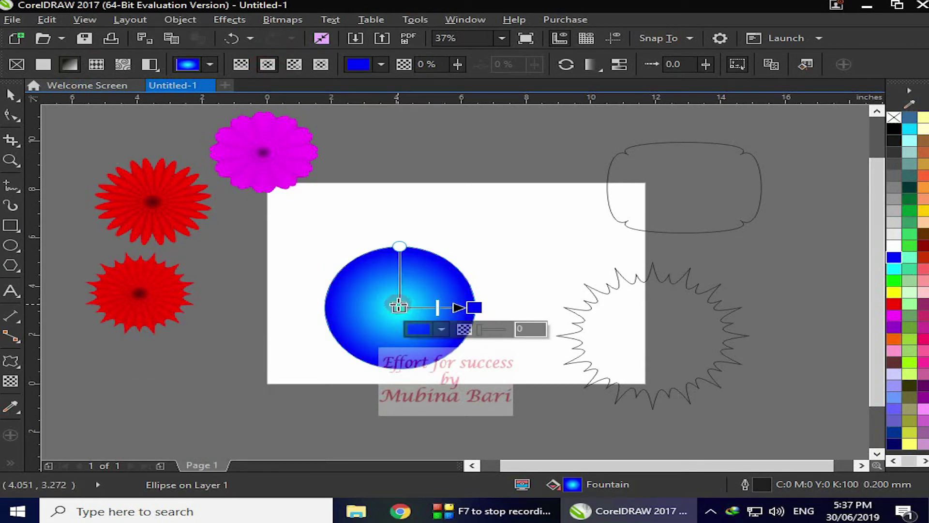
left_click(487, 305)
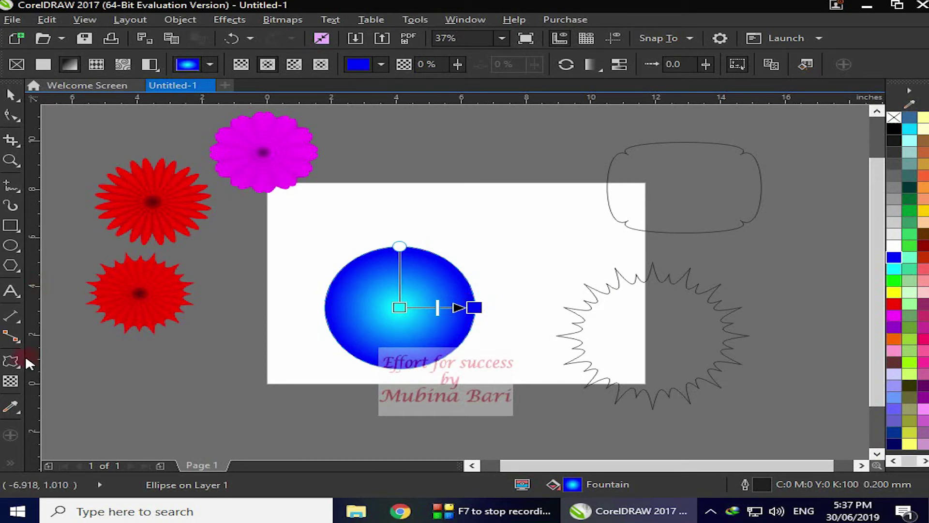
Step: Apply a zipper distortion to the blue ellipse with amplitude 21 and frequency 5
left_click(12, 361)
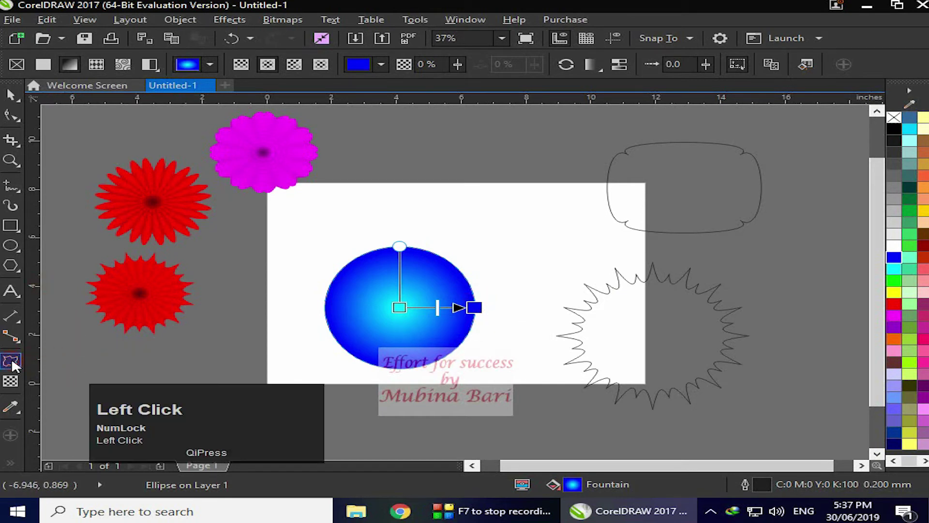
left_click(170, 63)
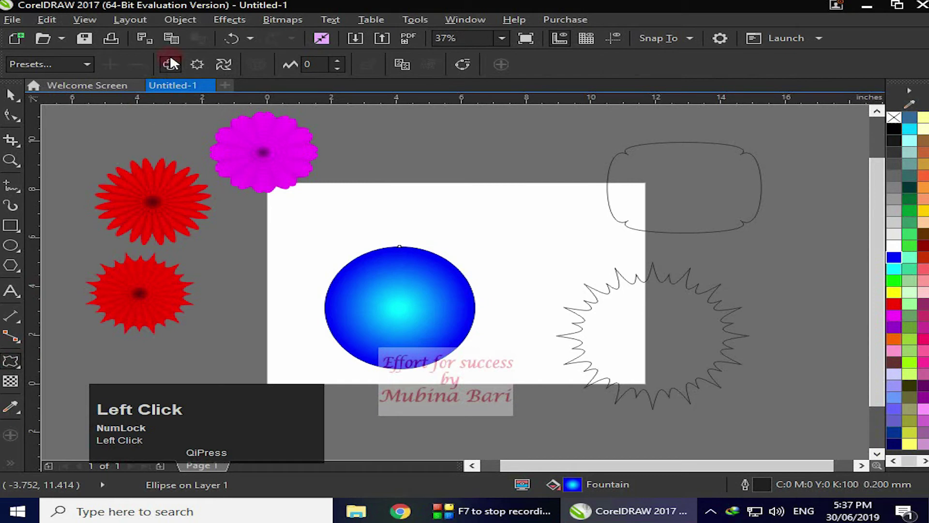
left_click(197, 62)
left_click(337, 62)
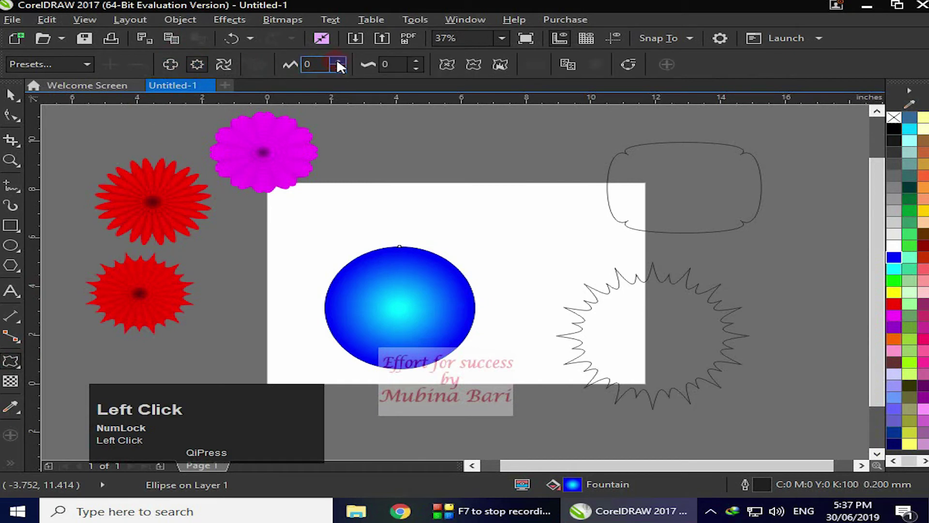
left_click(338, 62)
left_click(402, 62)
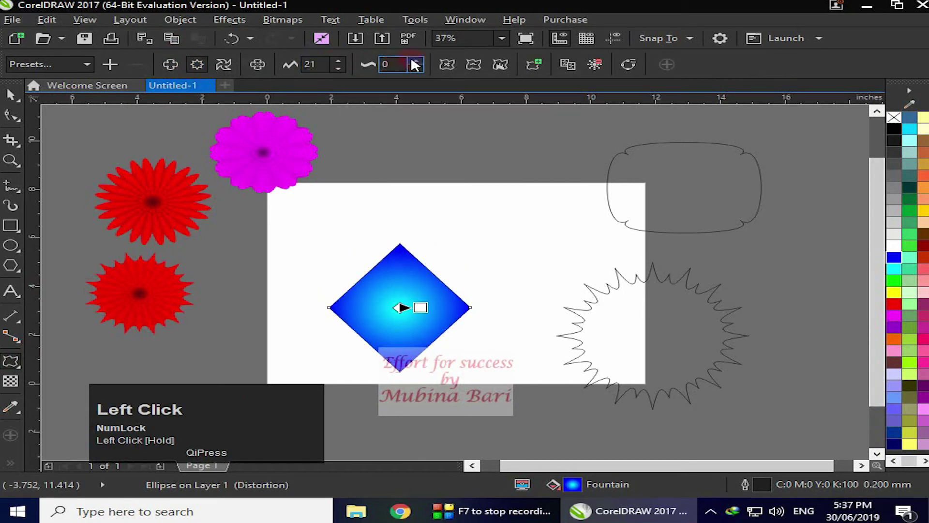
left_click(416, 59)
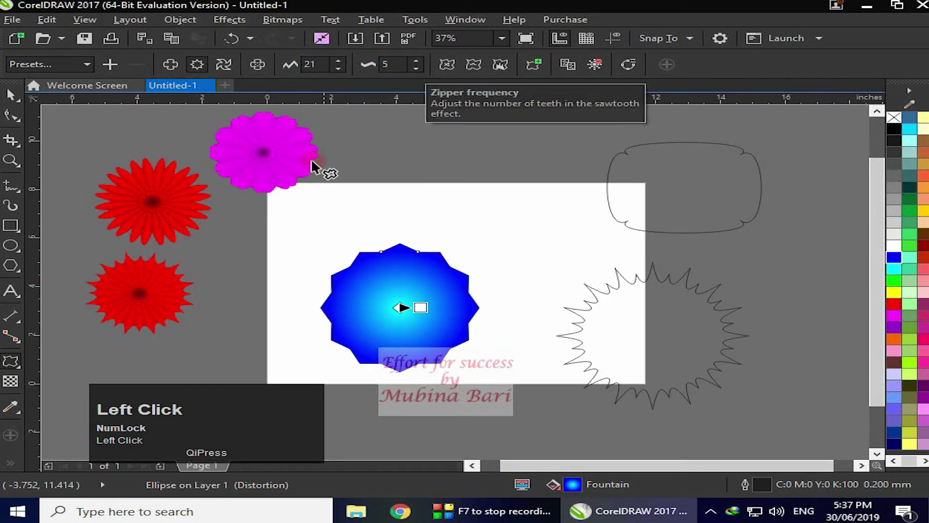
Step: Smooth the blue shape's zipper distortion and stack repeated concentric copies inside it, each scaled to about 86.8% and rotated about 16.65°
left_click(475, 65)
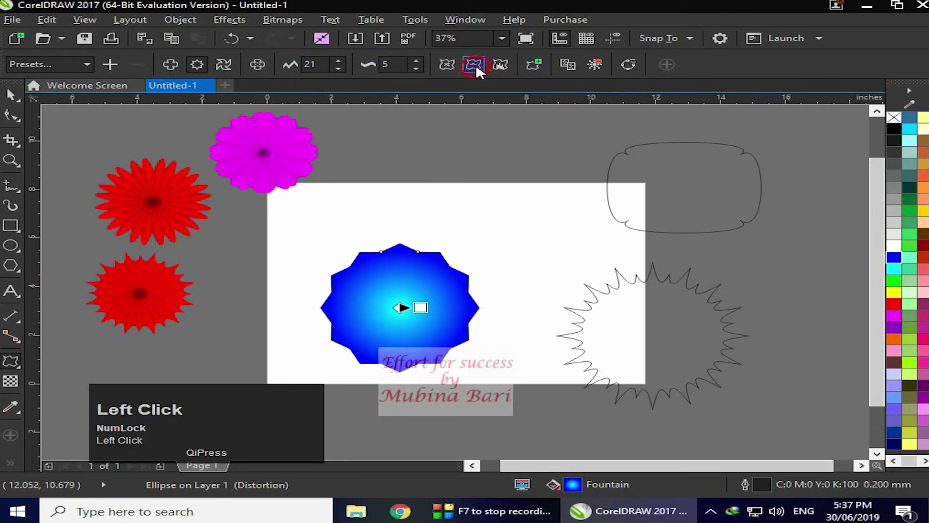
key("space")
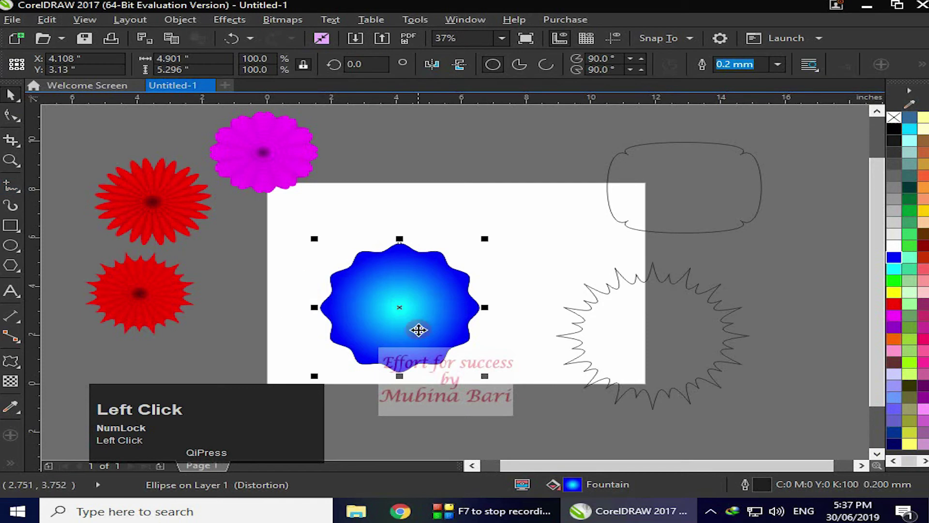
left_click(400, 309)
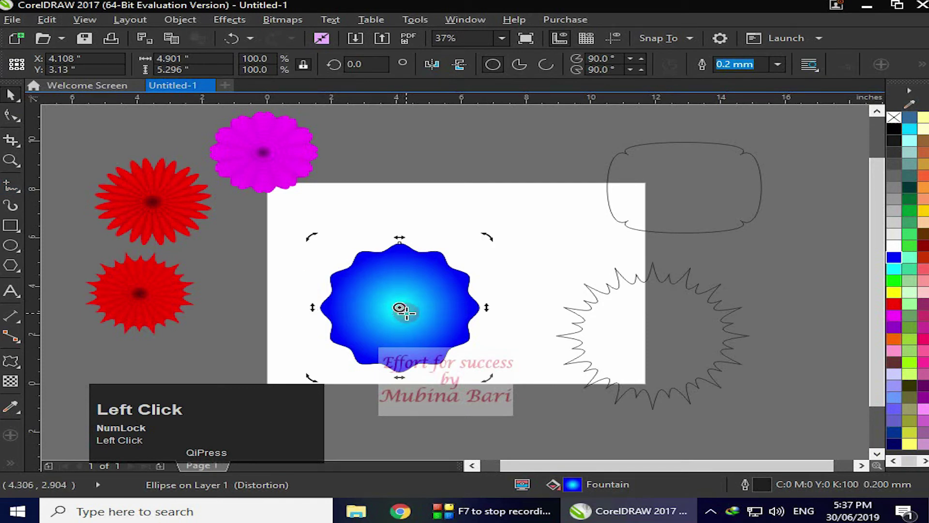
left_click_drag(489, 378, 495, 349)
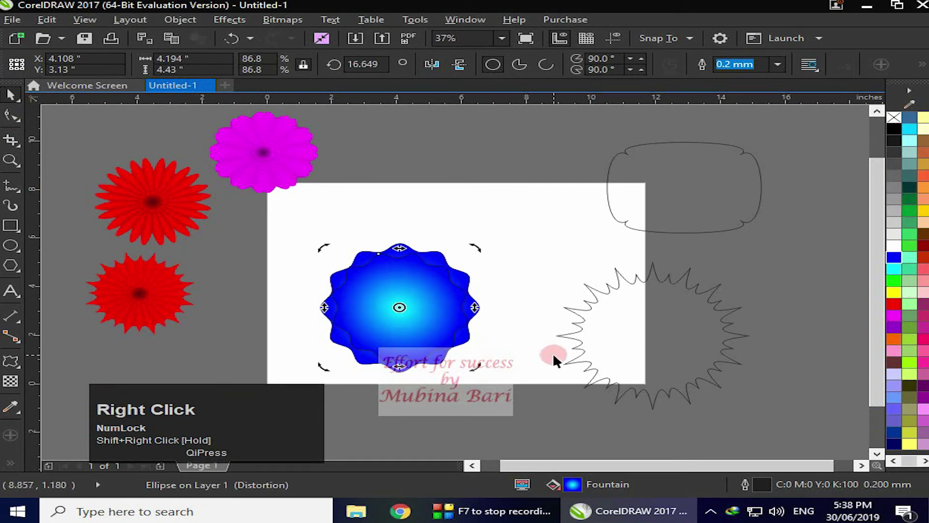
key("ctrl+d")
key("ctrl+d")
key("ctrl+d")
key("ctrl+d")
key("ctrl+d")
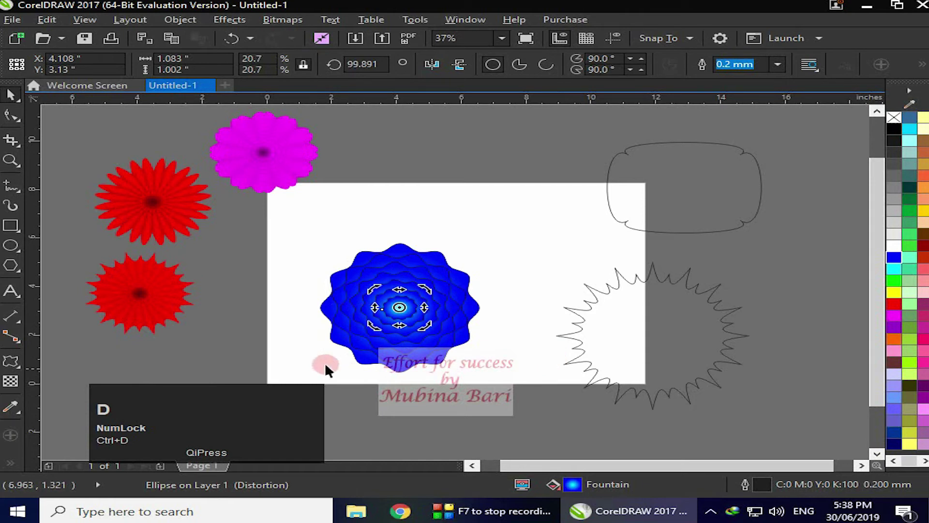
Step: Select all layers of the blue flower and copy the distortion of the rounded rectangular outline onto them
left_click(307, 261)
left_click_drag(295, 232, 501, 393)
left_click(11, 361)
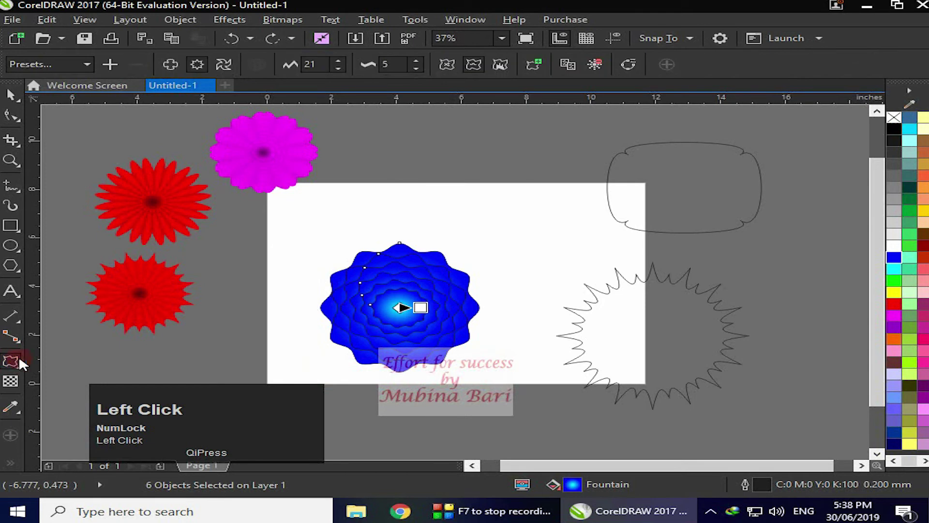
left_click(570, 64)
left_click(609, 201)
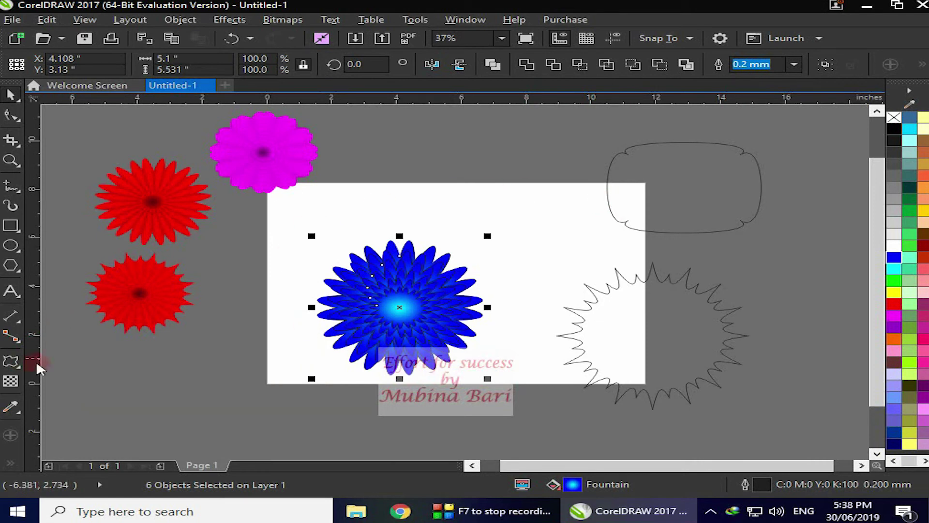
Step: Copy the distortion of the spiky outline shape onto all layers of the blue flower
left_click(21, 364)
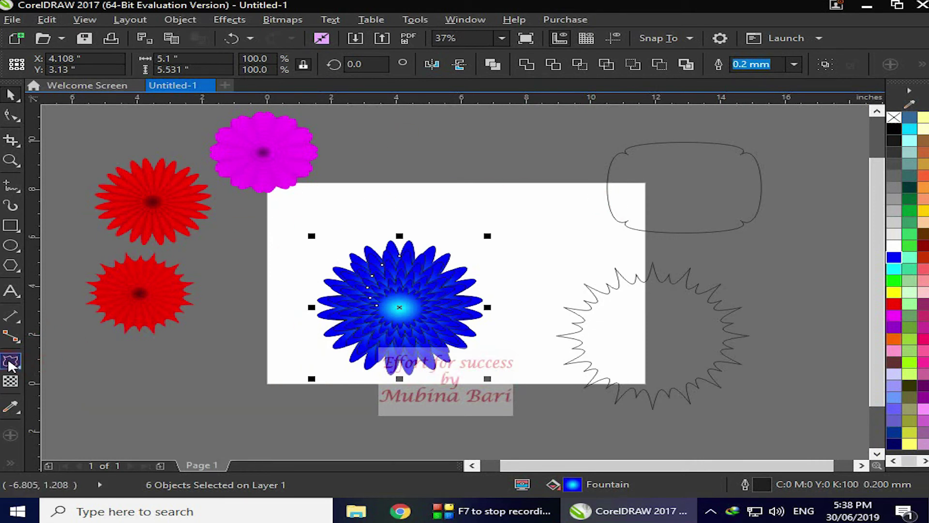
left_click(367, 64)
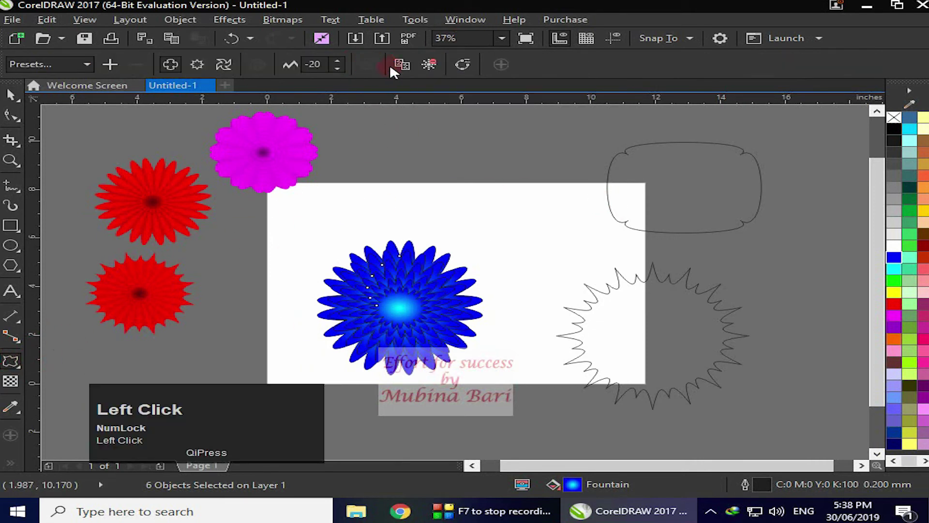
left_click(404, 63)
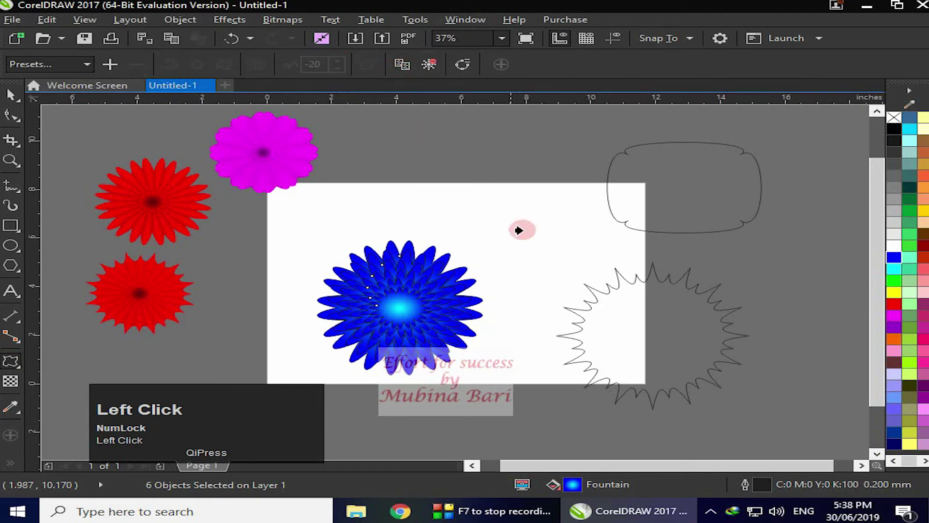
left_click(588, 321)
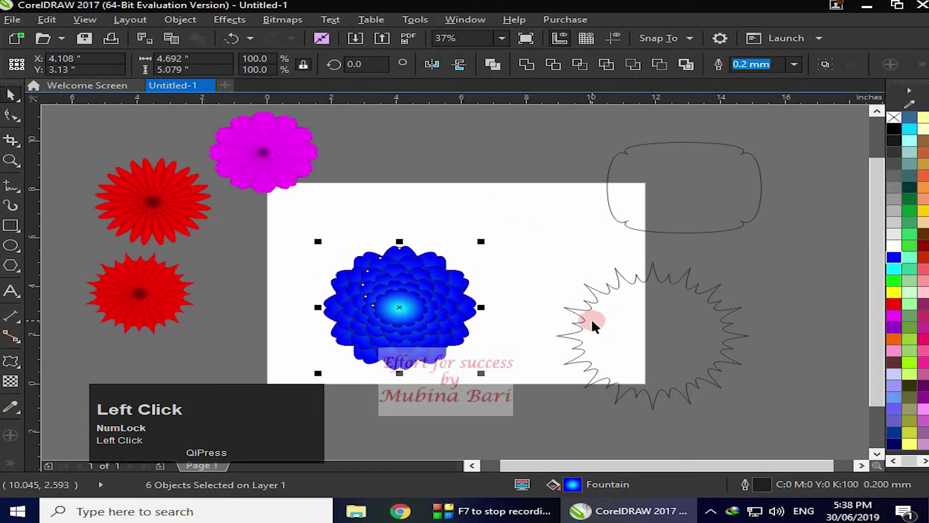
Step: Give the blue flower's layers a hairline outline in light blue #6666FF and group them
key("ctrl+z")
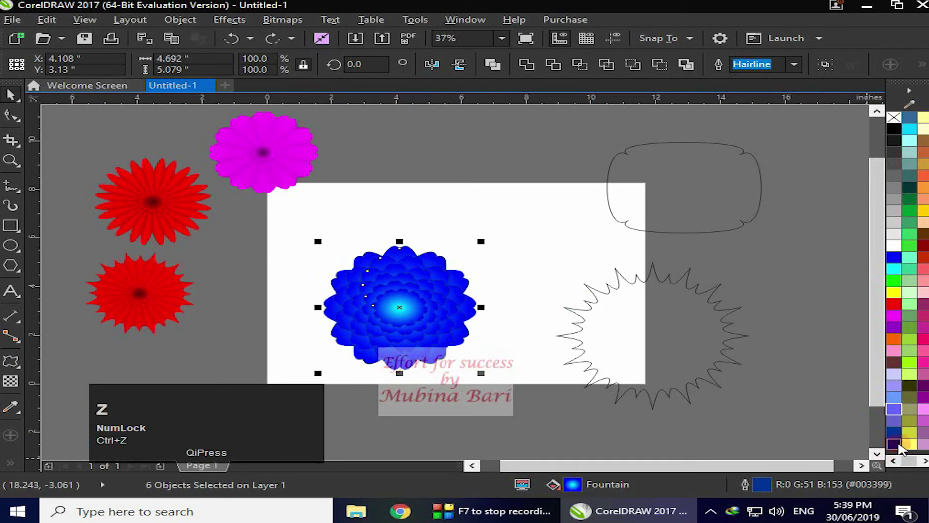
right_click(899, 413)
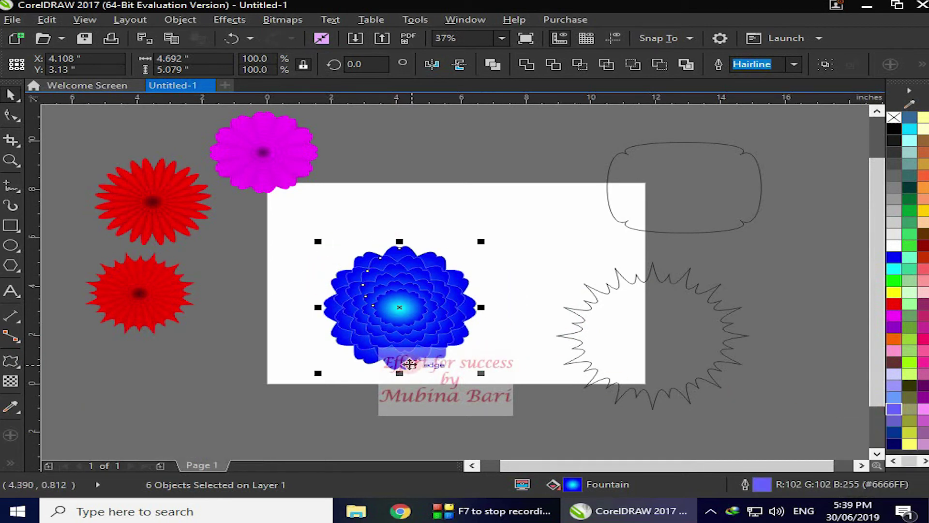
key("ctrl+g")
Step: Shrink the blue flower to about 3.22 by 3.49 inches, place it beside the lower red flower, and delete the two unfilled outline shapes
left_click_drag(317, 241, 369, 283)
left_click_drag(426, 330, 232, 334)
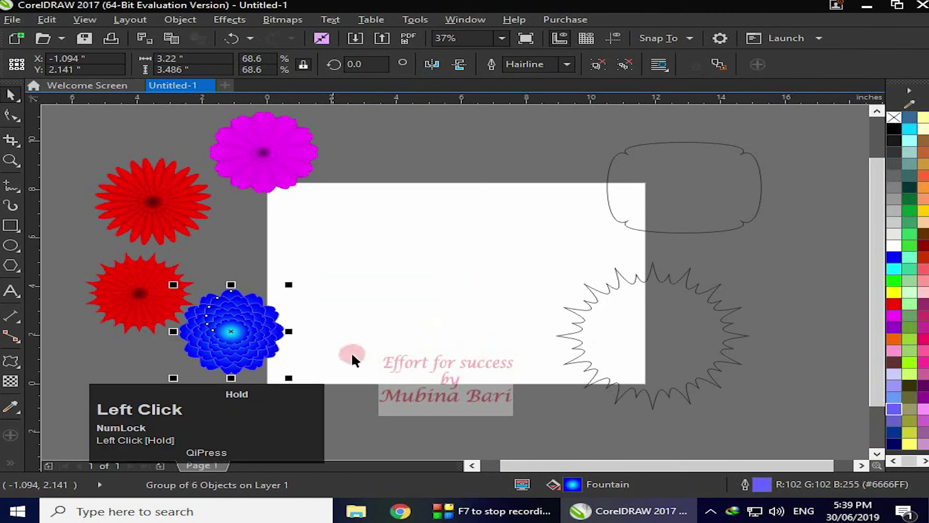
left_click(736, 343)
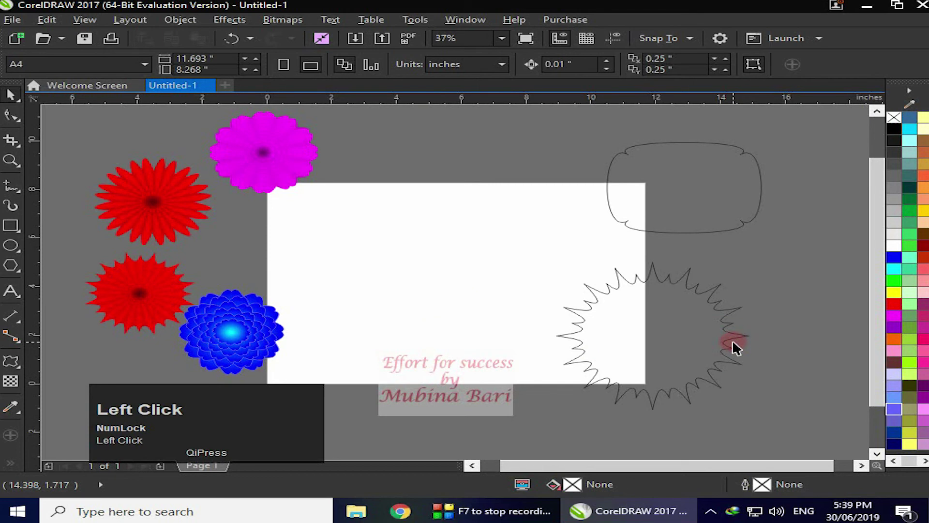
left_click(668, 278)
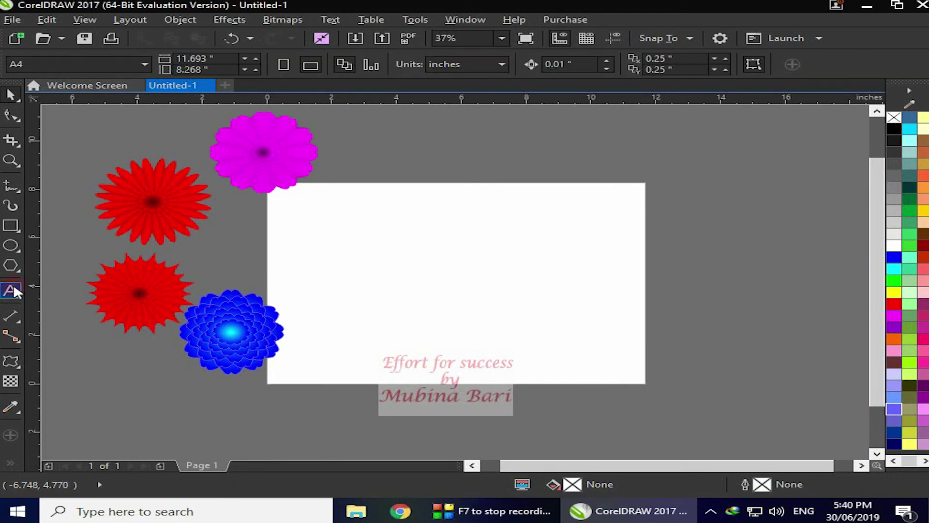
Step: Add the artistic text "1" in bold Arial, enlarged to about 267 pt, near the middle of the page
left_click(12, 290)
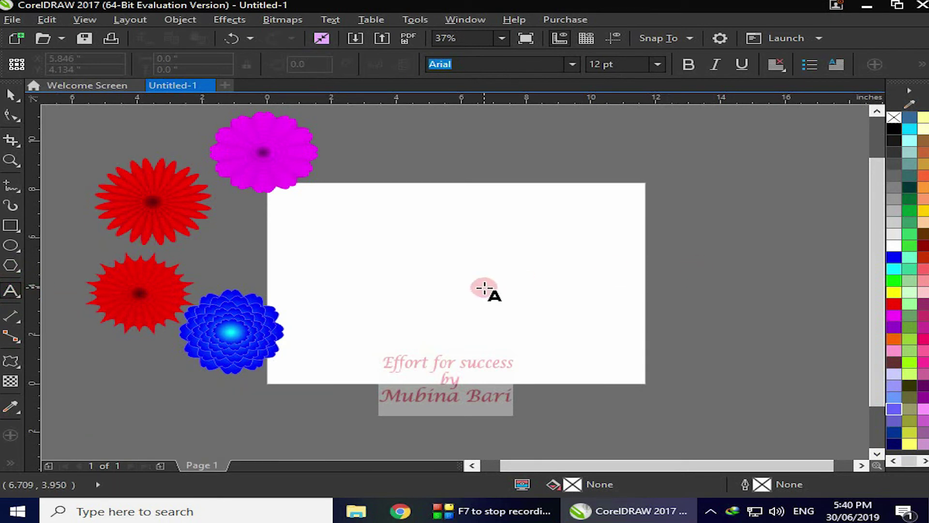
key("1")
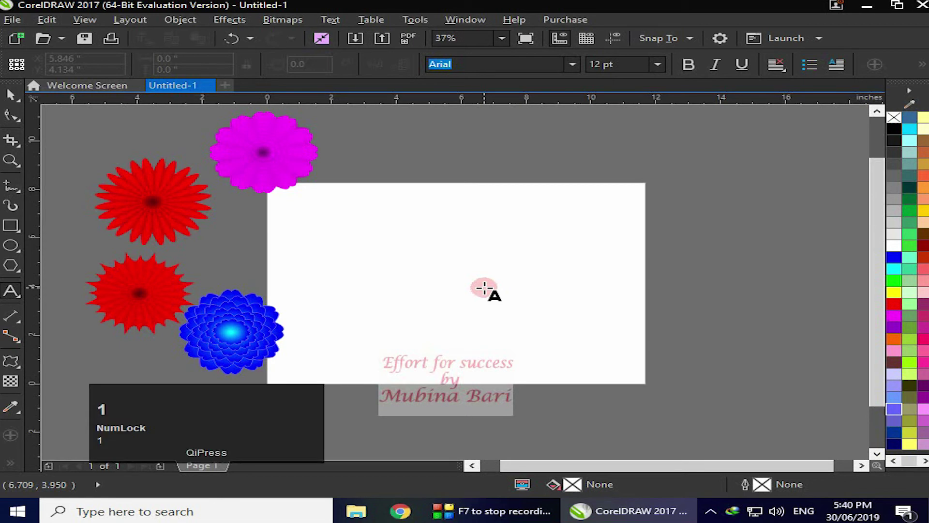
left_click(11, 96)
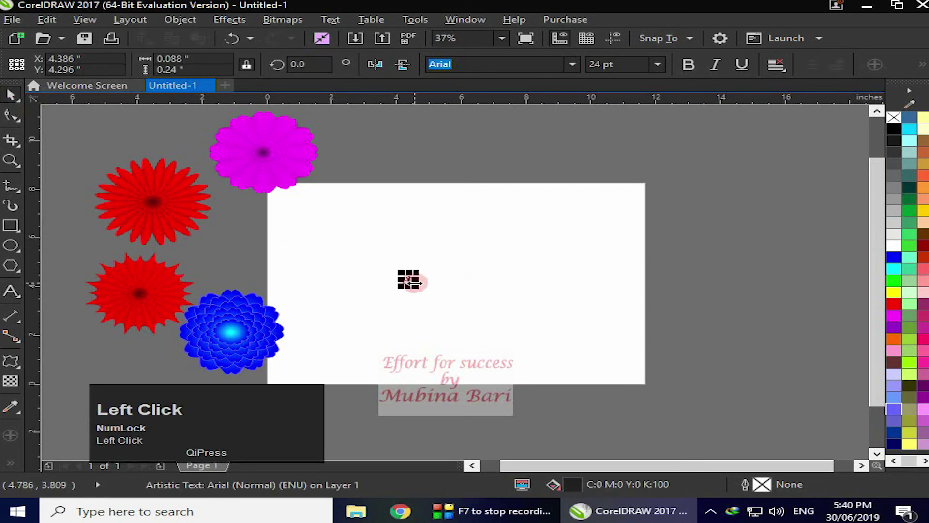
left_click_drag(411, 286, 606, 353)
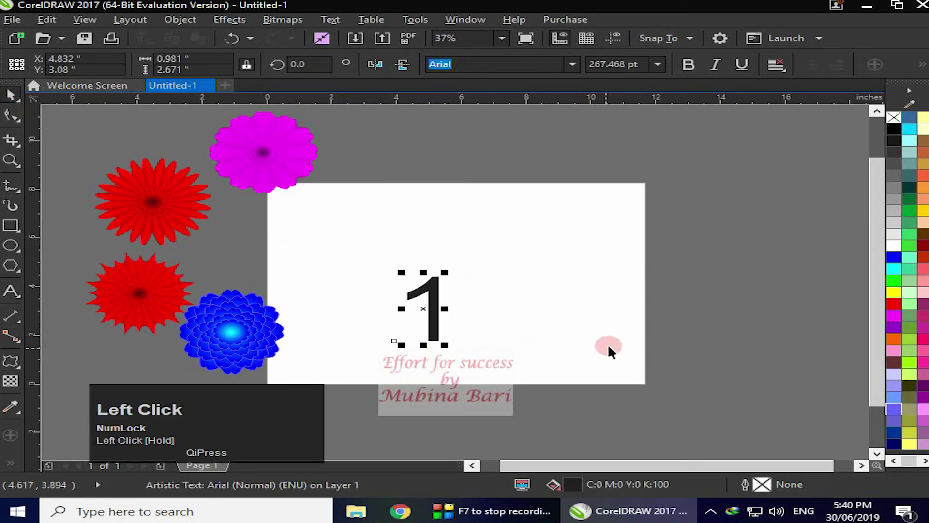
left_click(682, 60)
left_click_drag(425, 310, 430, 288)
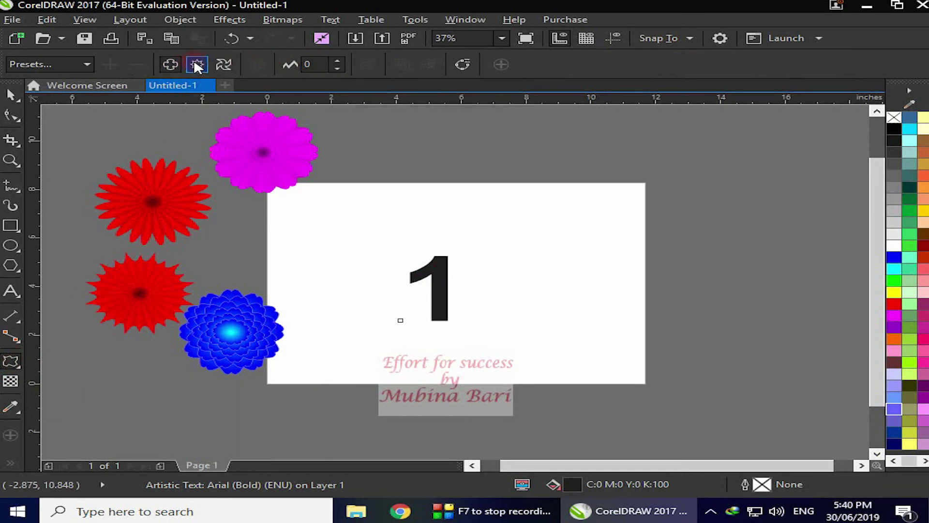
Step: Apply a zipper distortion to the numeral with amplitude 6 and frequency 2
left_click(197, 65)
left_click(341, 68)
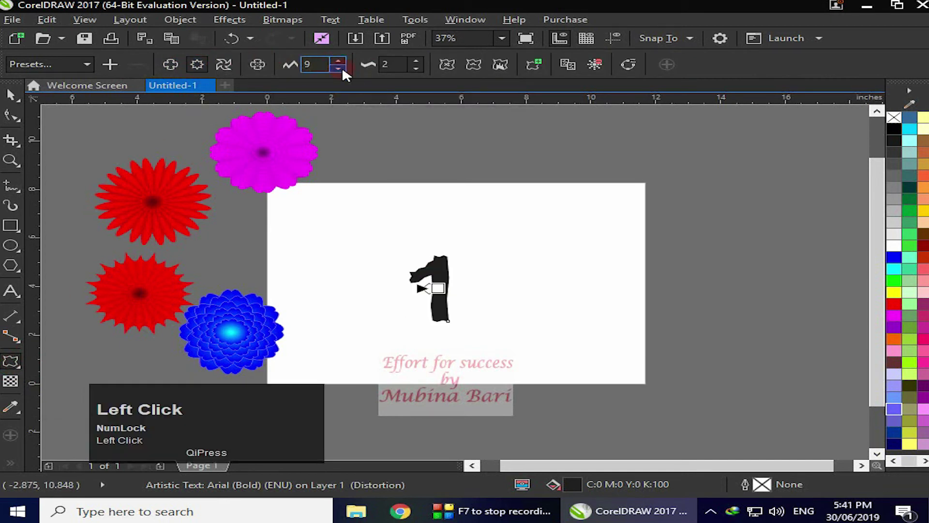
double_click(339, 68)
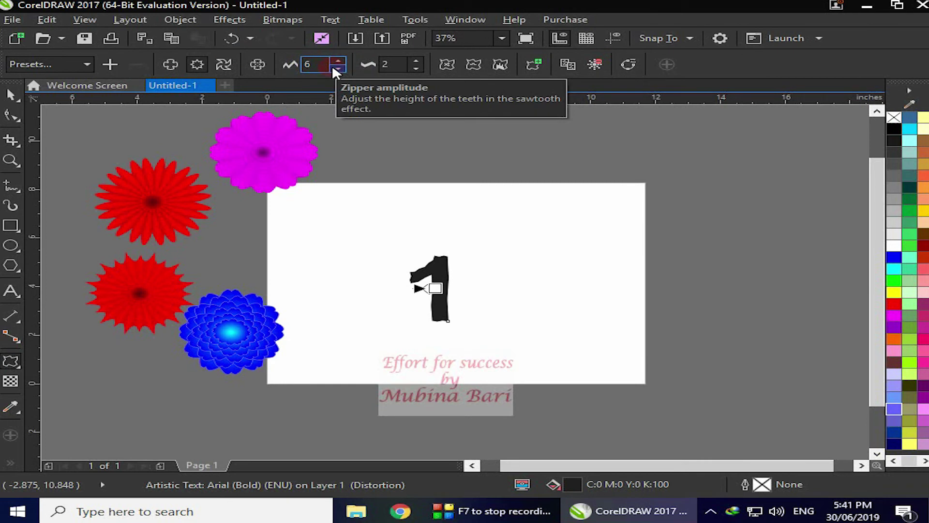
left_click(393, 64)
left_click(414, 249)
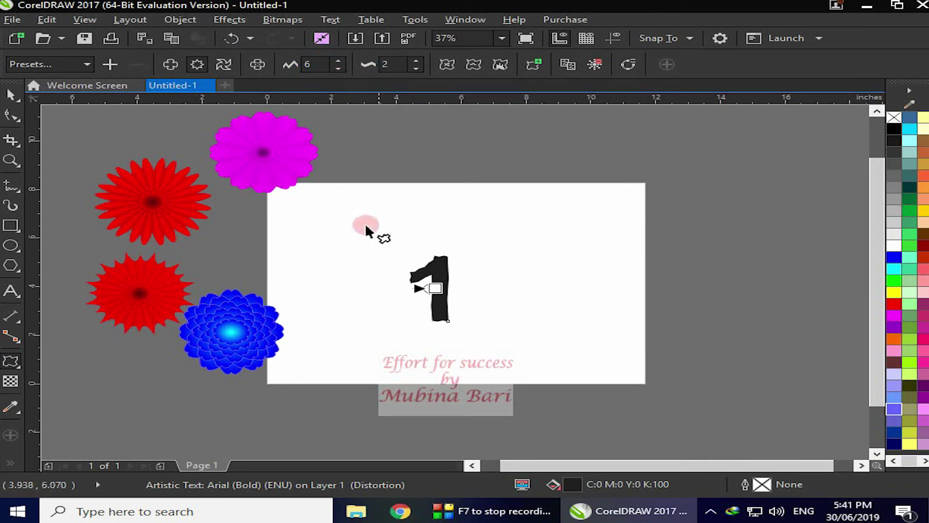
Step: Add a push and pull distortion to the numeral, pulling its edges out into spikes
left_click(146, 61)
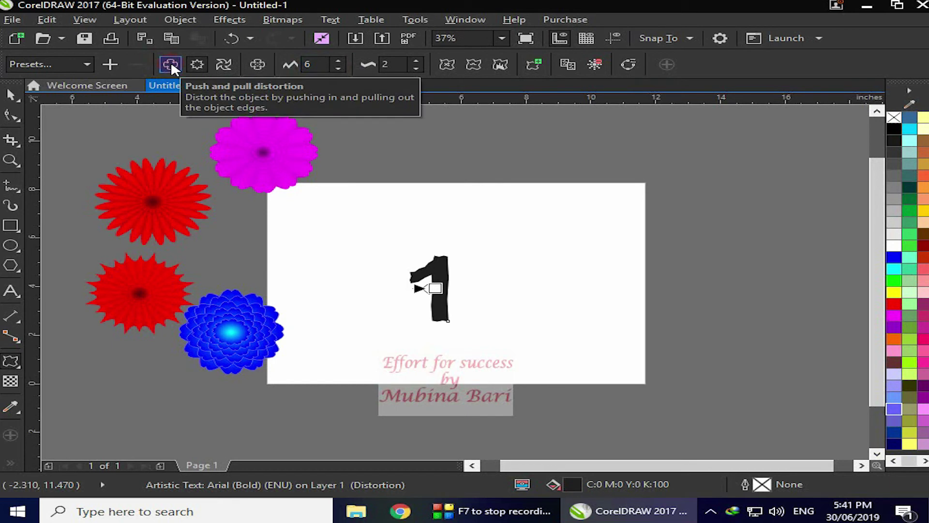
left_click(170, 62)
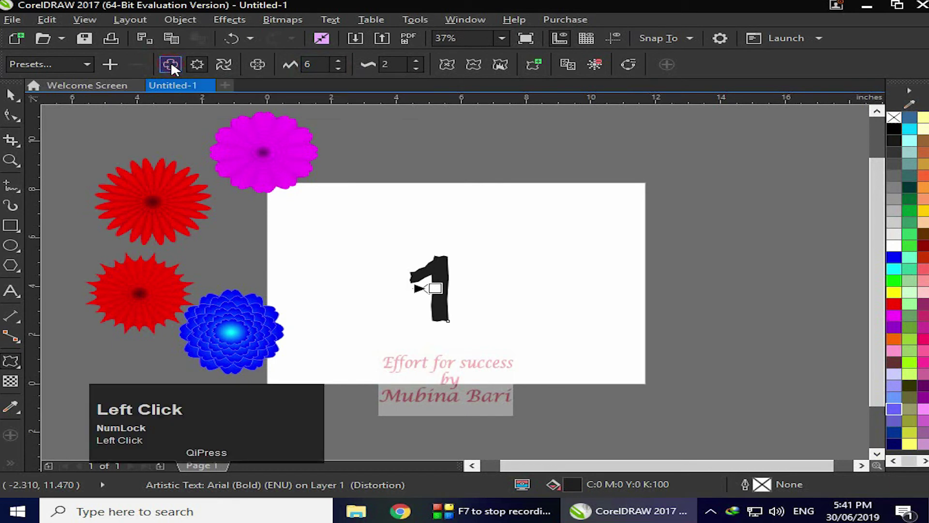
left_click(338, 60)
left_click(338, 60)
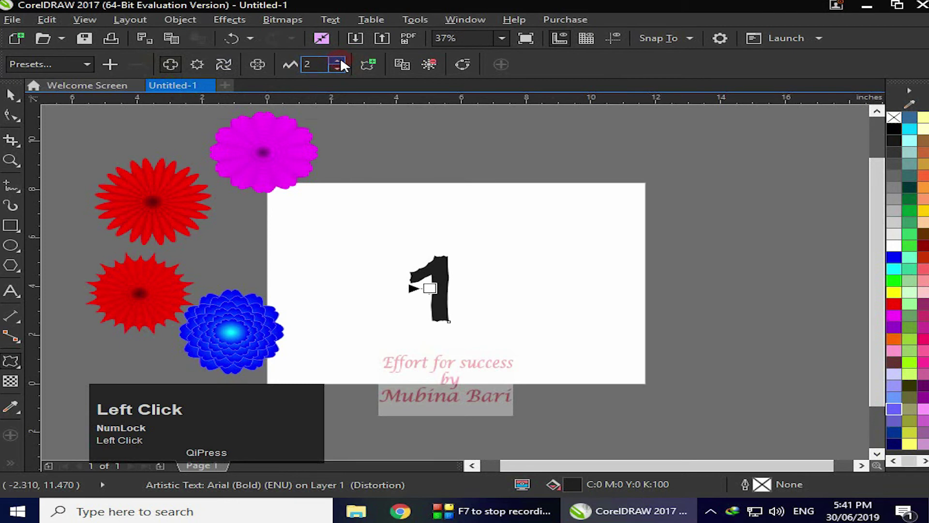
mouse_move(431, 287)
left_mouse_down()
mouse_move(517, 289)
mouse_move(443, 289)
left_mouse_up()
left_click(517, 280)
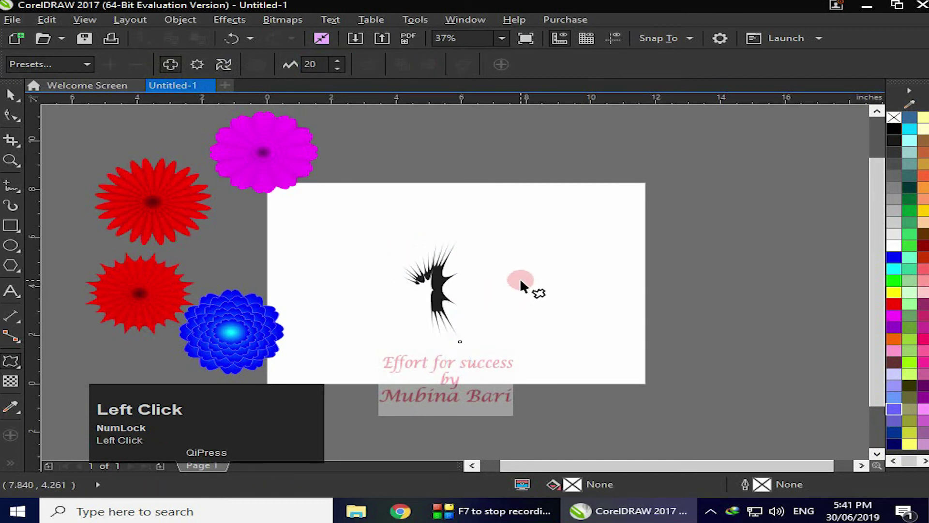
Step: Readjust the numeral's push and pull distortion, trying amplitude -156 before settling on 71
left_click(446, 286)
left_click_drag(459, 288, 349, 288)
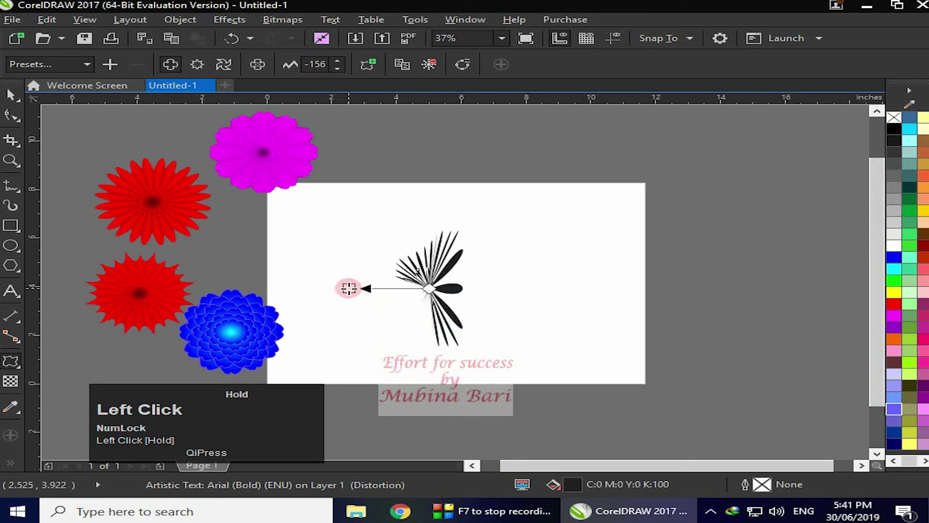
left_click_drag(349, 288, 468, 290)
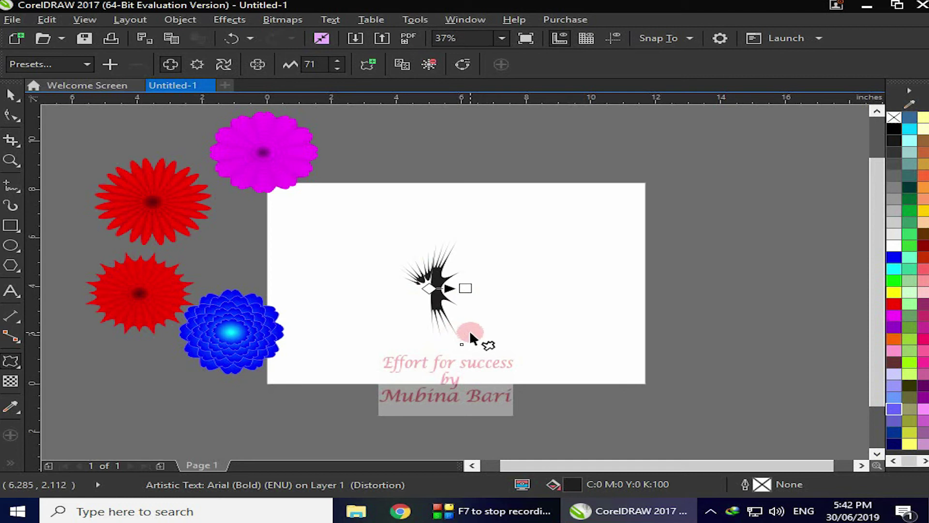
Step: Try blue, red and #669966 as the distorted numeral's fill, settle on green #33CC33, and deselect it
left_click(893, 258)
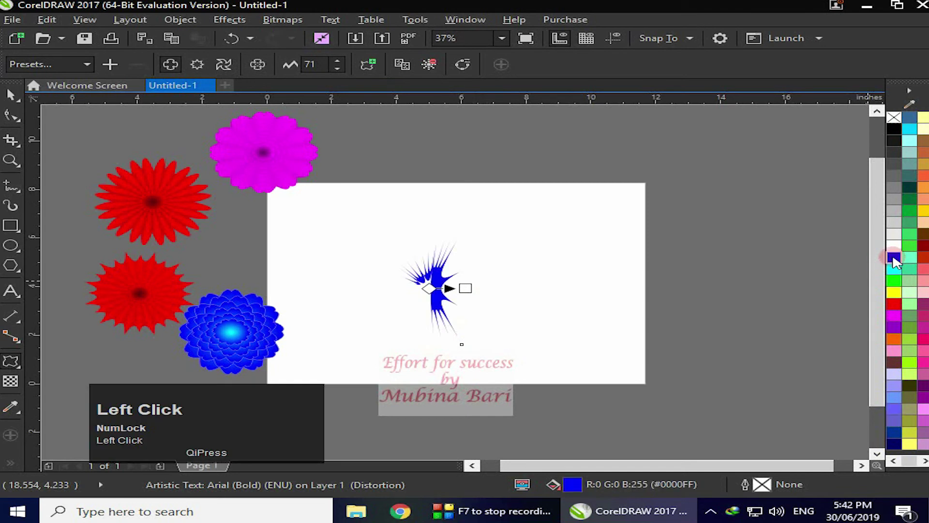
left_click(895, 303)
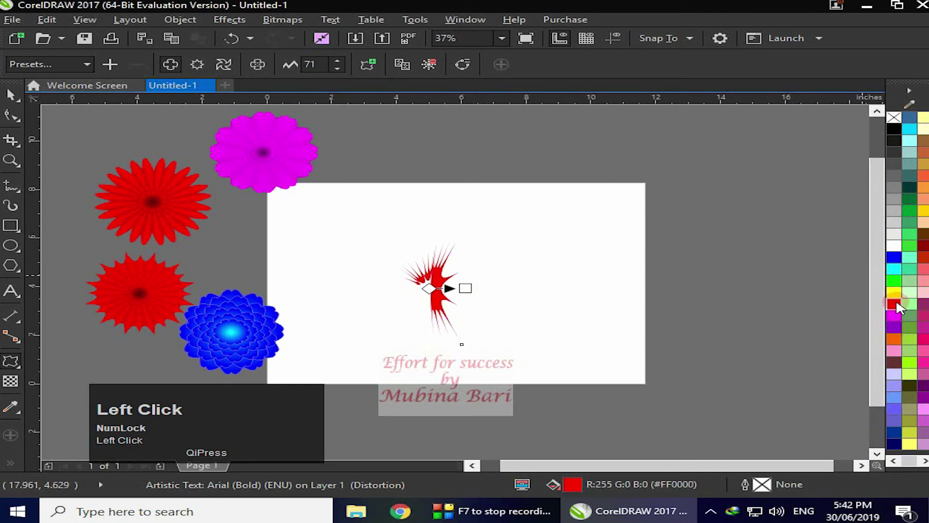
left_click(910, 314)
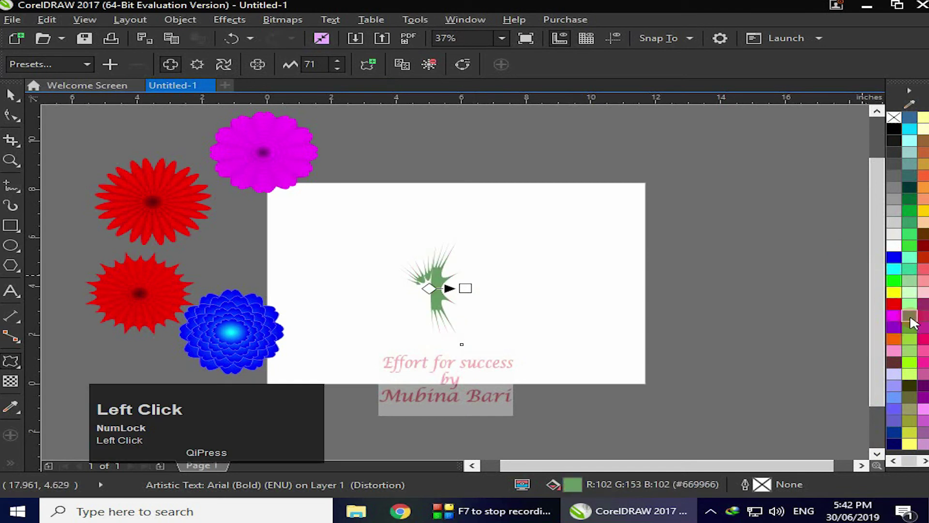
left_click(910, 247)
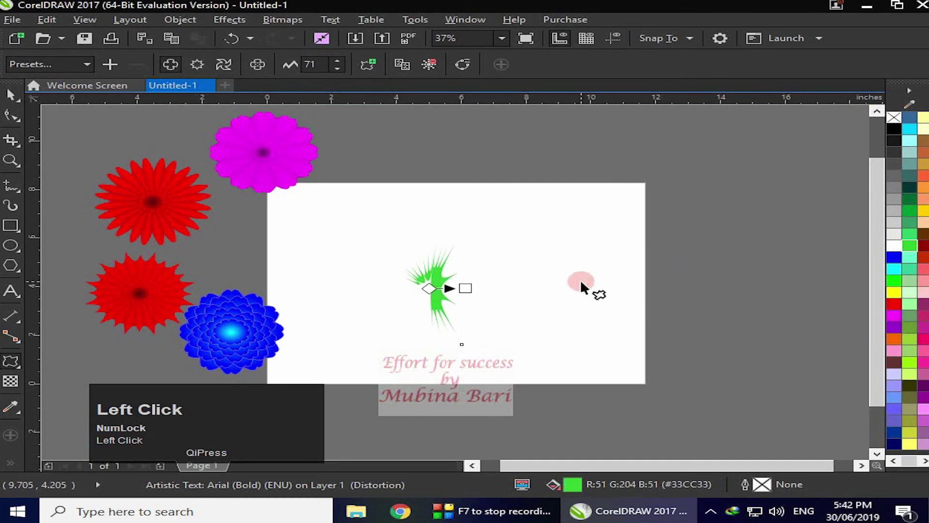
left_click(458, 295)
left_click(11, 95)
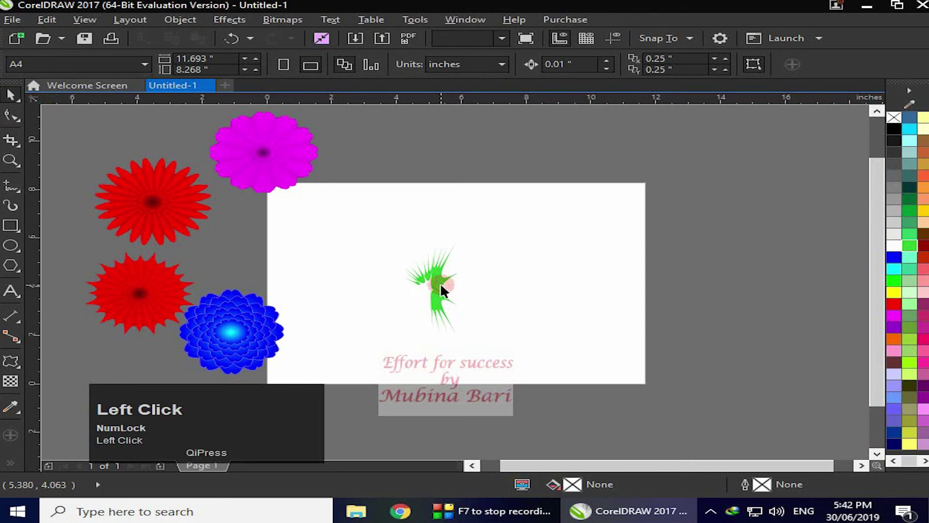
Step: Move the green 1 off the page's right edge, and add a bold numeral 2 scaled to about 310 pt on the page
left_click_drag(440, 283, 726, 241)
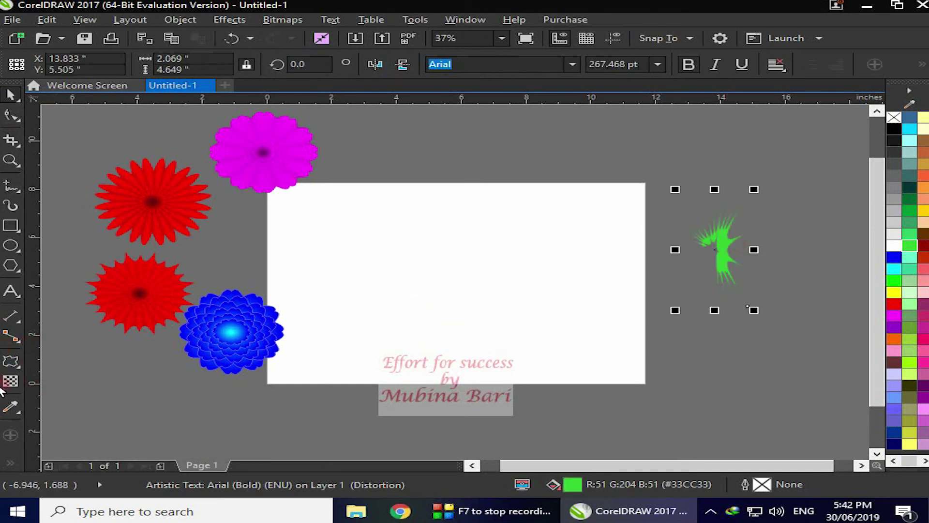
left_click(13, 293)
left_click(373, 248)
type("2")
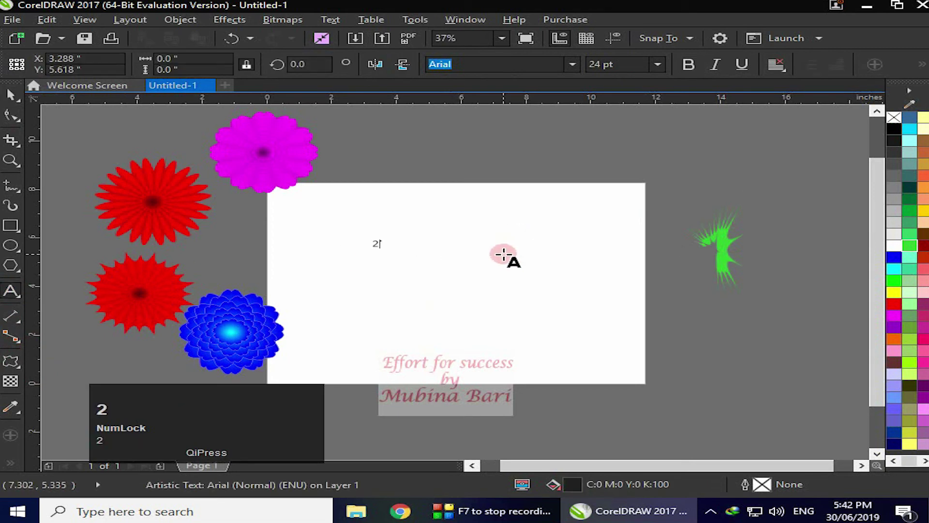
left_click_drag(398, 267, 521, 319)
left_click(689, 65)
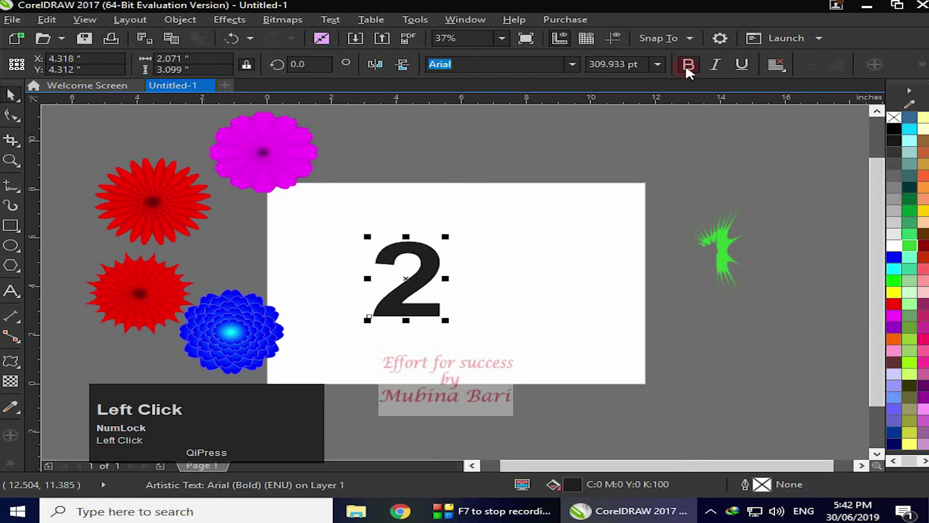
Step: Apply a zipper distortion to the numeral 2 with amplitude 5 and frequency 2
left_click(11, 360)
left_click(197, 64)
left_click(338, 61)
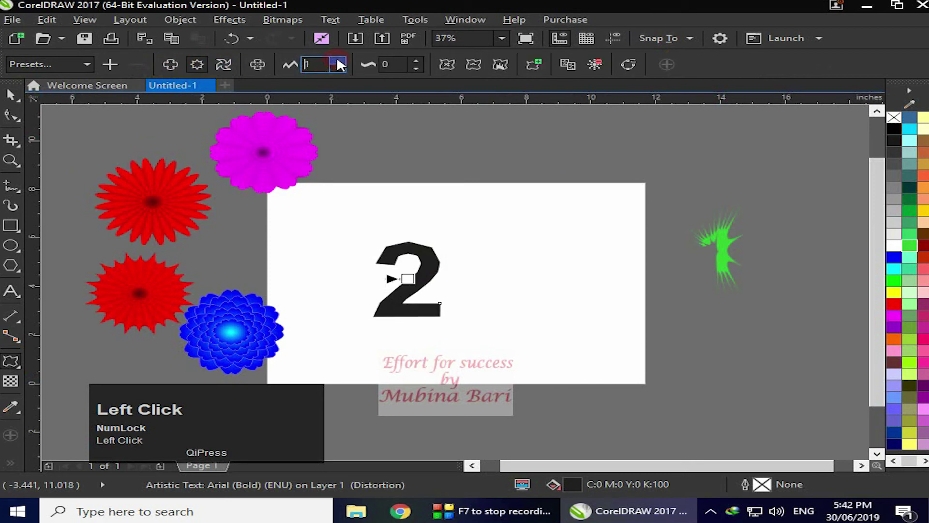
left_click(418, 60)
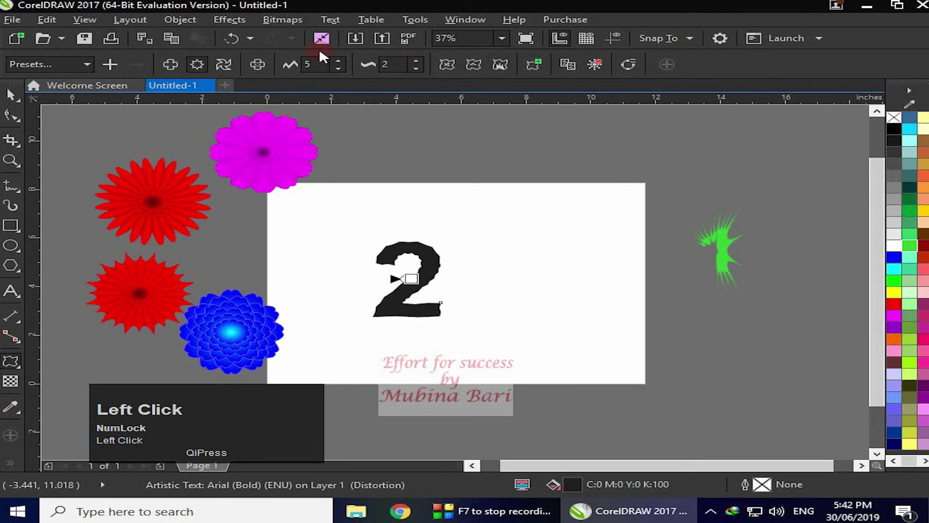
Step: Add a push and pull distortion to the numeral 2, pulling its amplitude up to 68 for long spikes
left_click(171, 63)
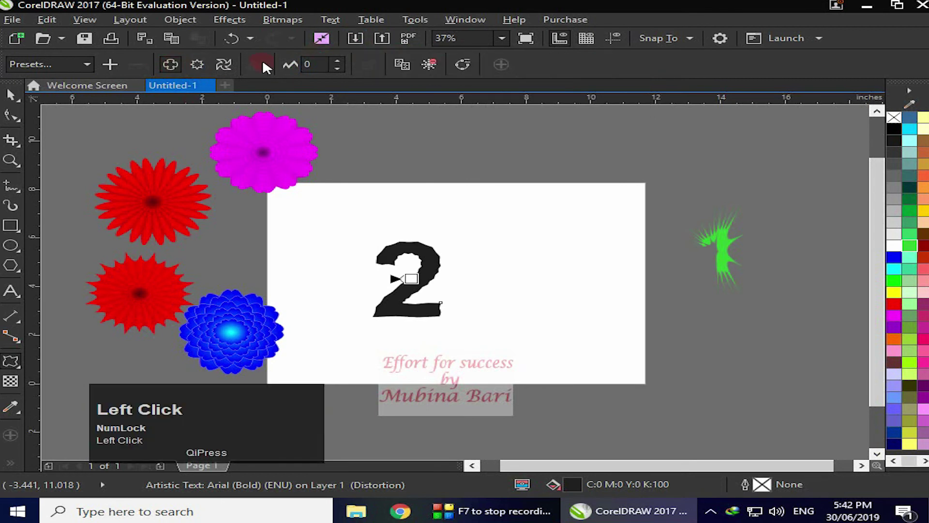
left_click(338, 61)
left_click(338, 61)
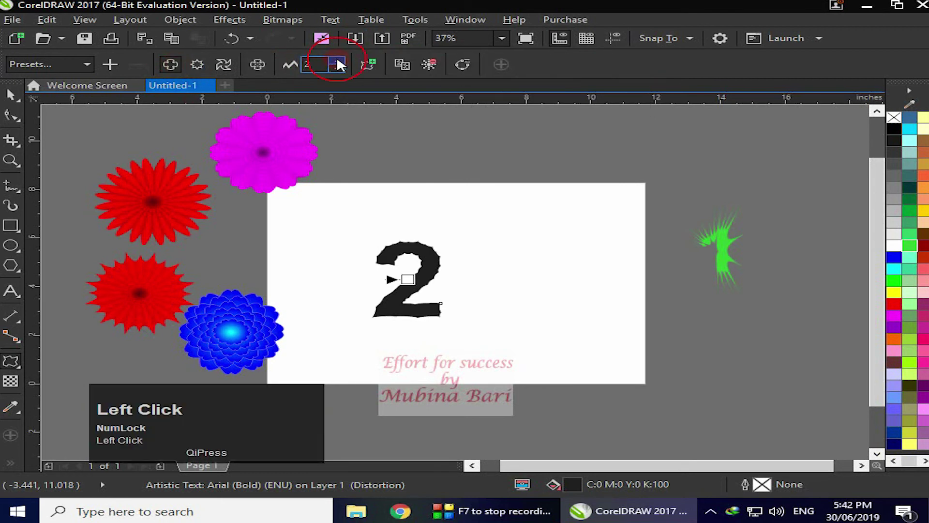
left_click_drag(407, 280, 441, 280)
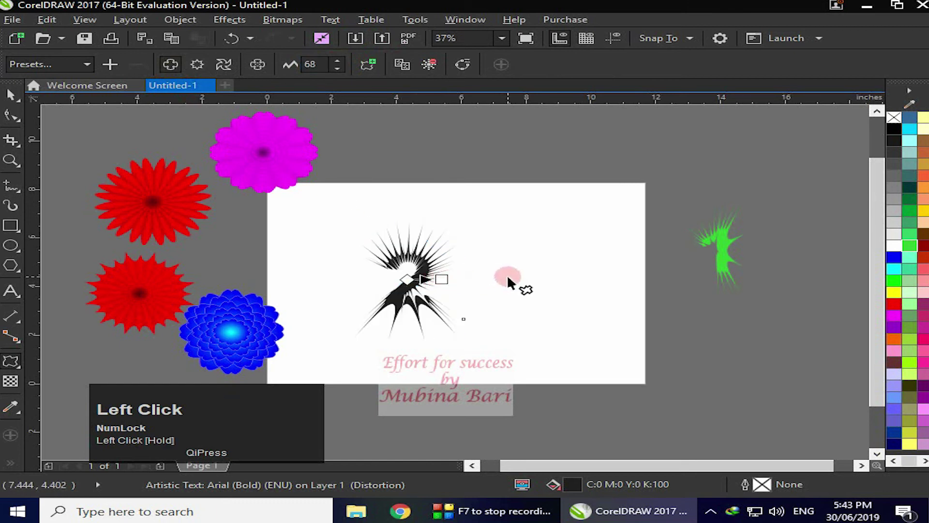
Step: Fill the distorted 2 with purple #990099 and move it off the page, below the green 1
left_click(922, 400)
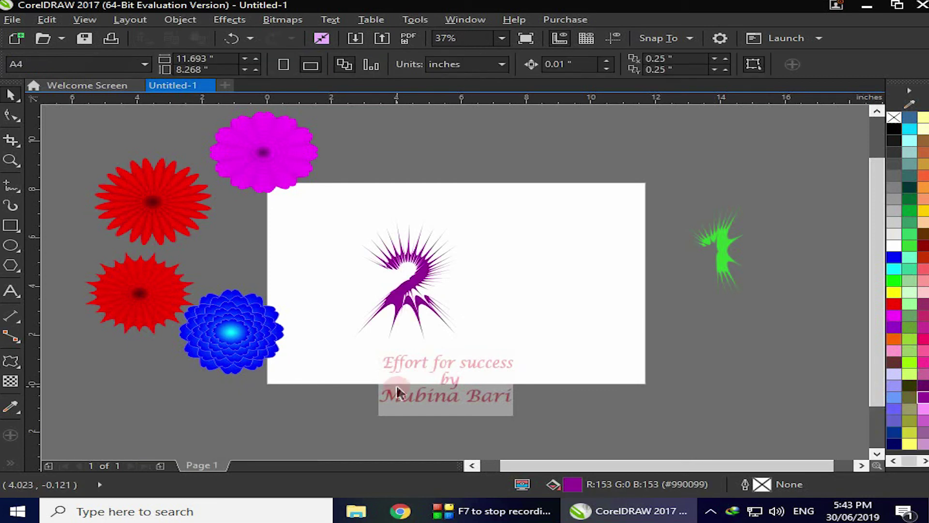
left_click_drag(409, 286, 697, 363)
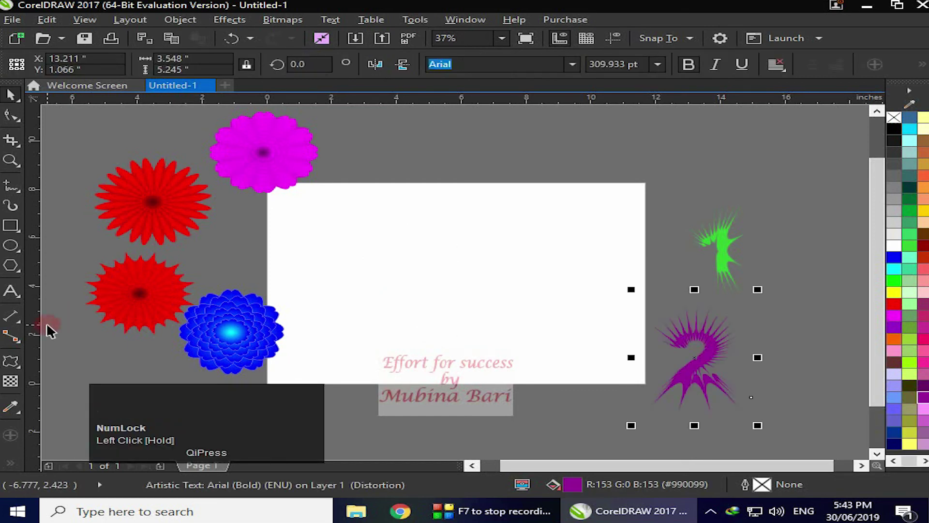
Step: Add a capital letter E on the page, make it bold and scale it to about 340 pt
left_click(11, 290)
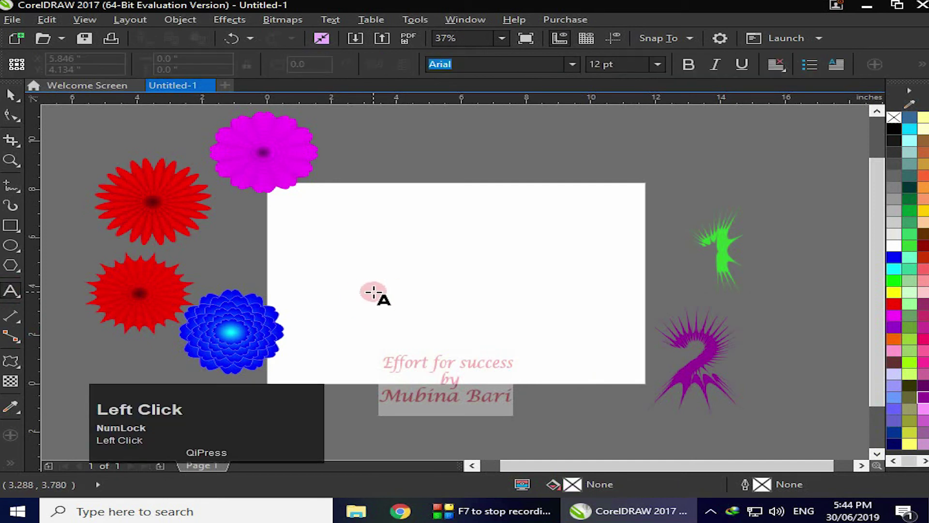
left_click(402, 268)
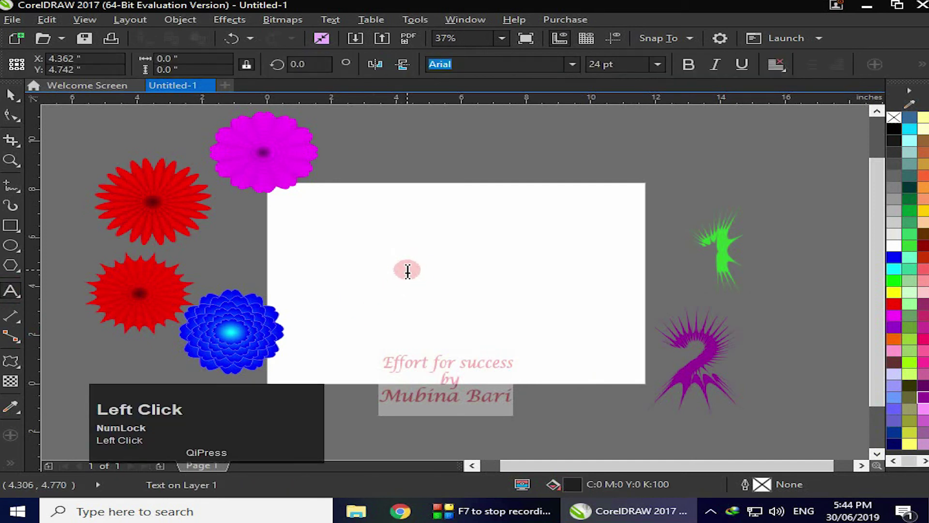
key("Caps_Lock")
type("E")
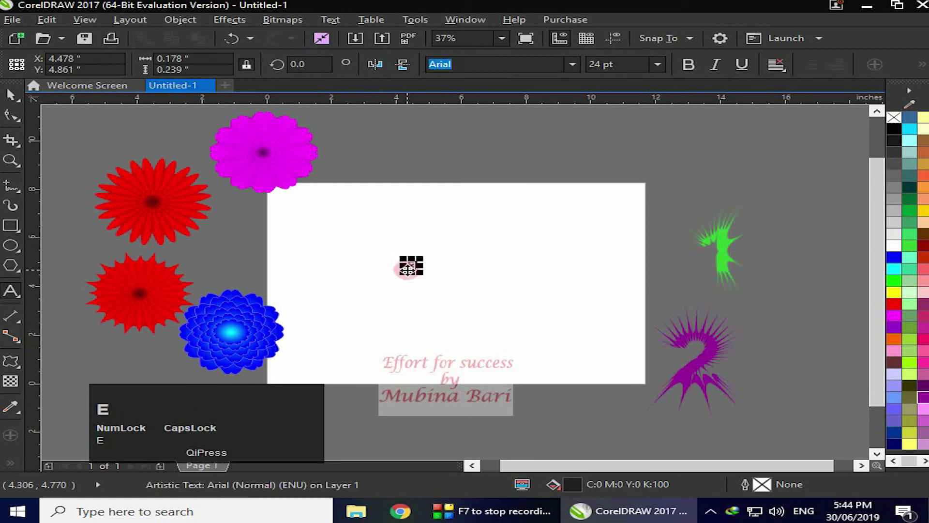
left_click(404, 286)
left_click_drag(432, 270, 533, 334)
left_click(689, 64)
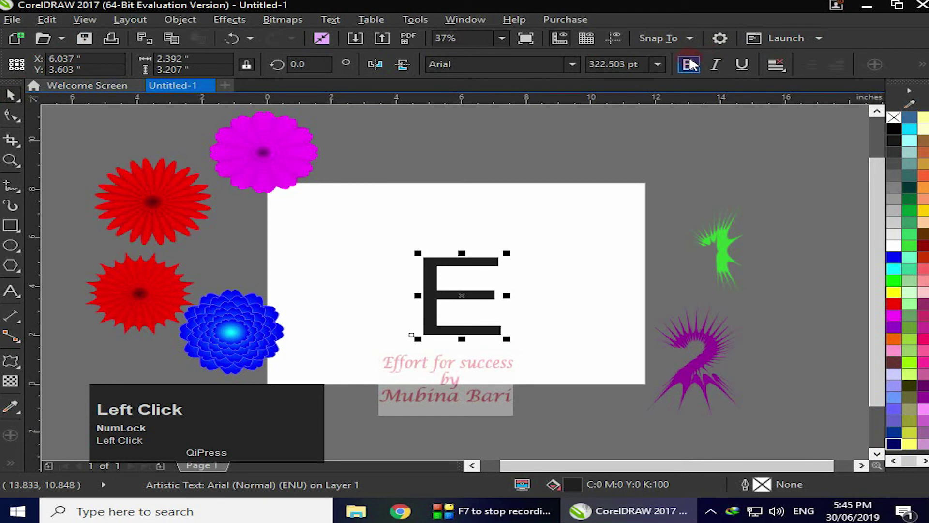
left_click_drag(510, 342, 516, 350)
Step: Apply a zipper distortion to the letter E with amplitude 5 and frequency 2
left_click(16, 366)
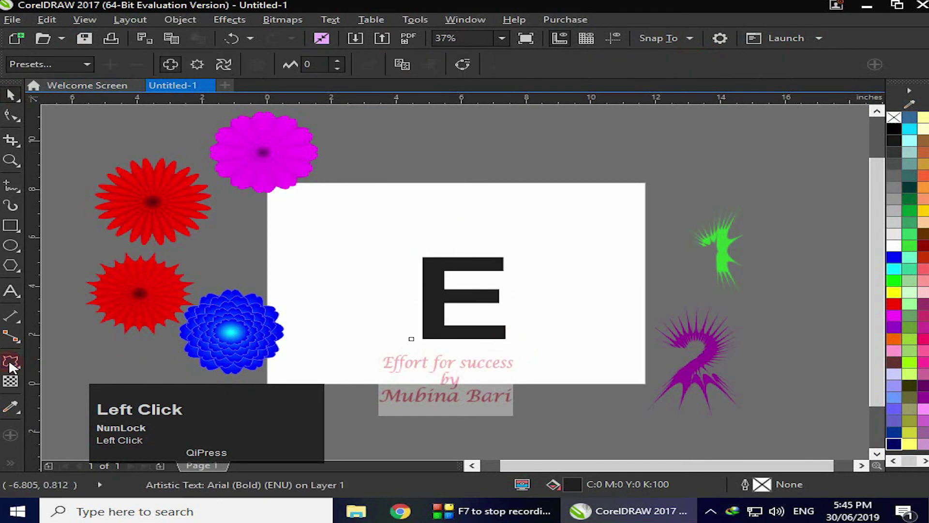
left_click(205, 61)
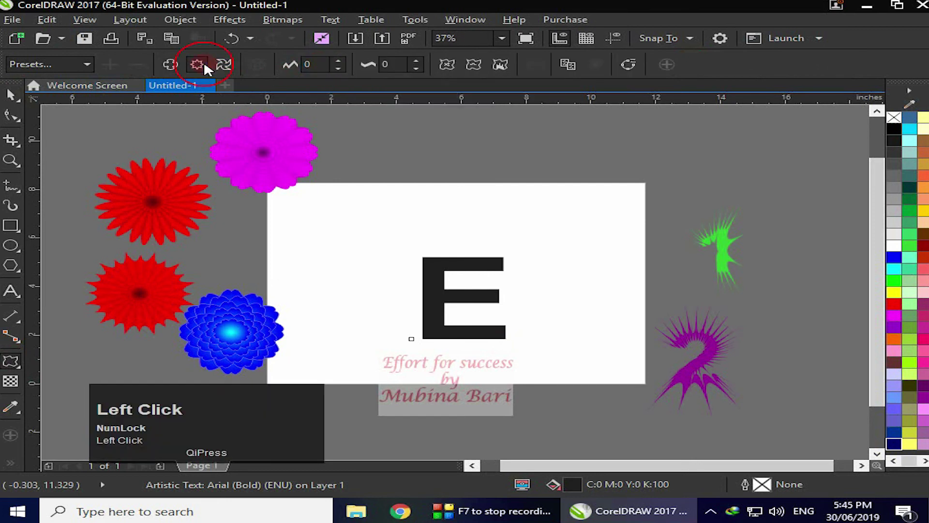
left_click(339, 60)
left_click(340, 60)
left_click(340, 60)
left_click(339, 60)
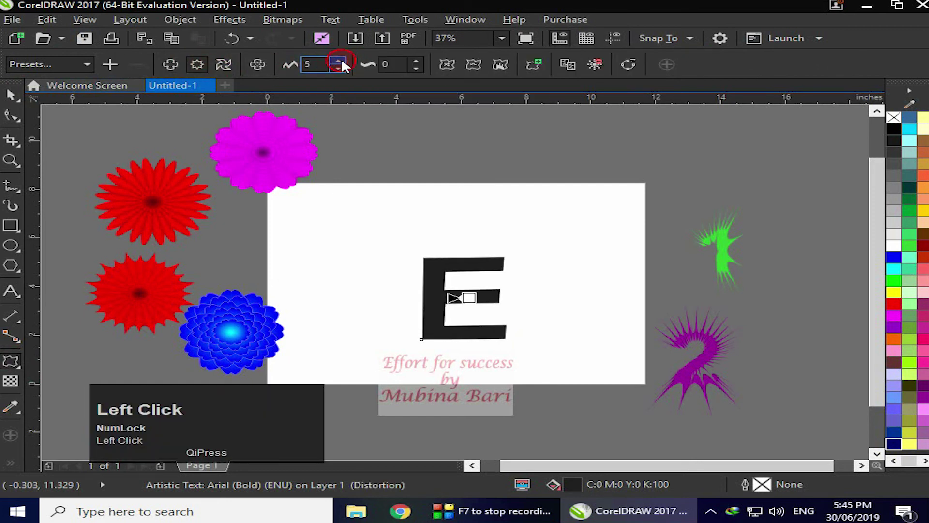
left_click(415, 60)
left_click(415, 60)
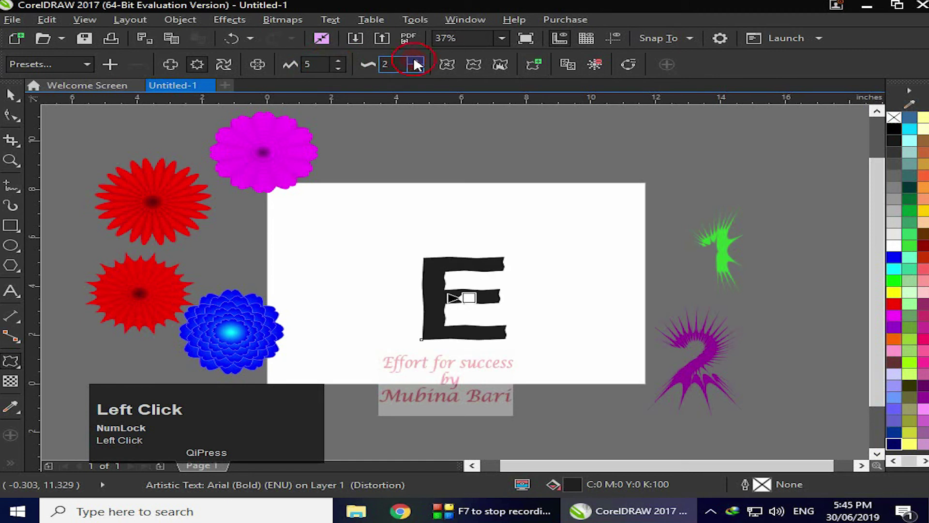
Step: Add a push and pull distortion to the letter E, pulling its amplitude up to 40
left_click(258, 64)
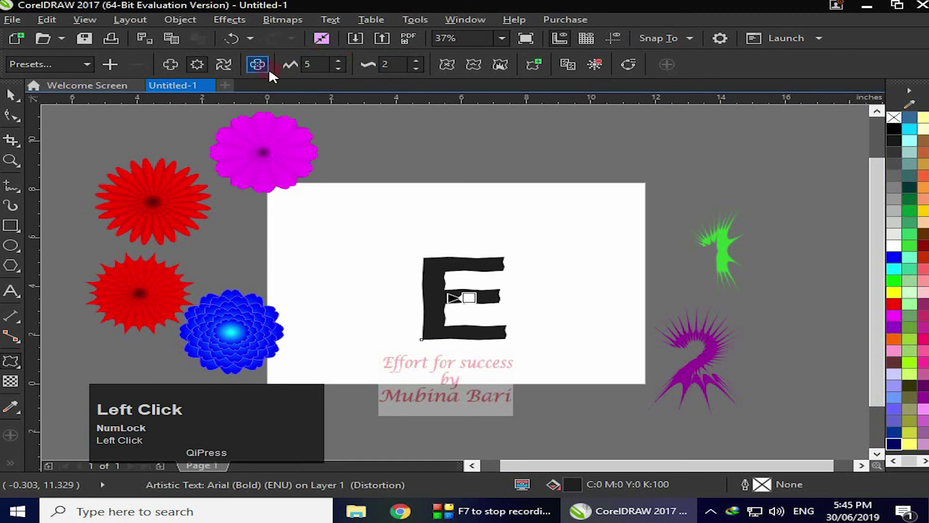
left_click(178, 61)
left_click(339, 59)
left_click(339, 58)
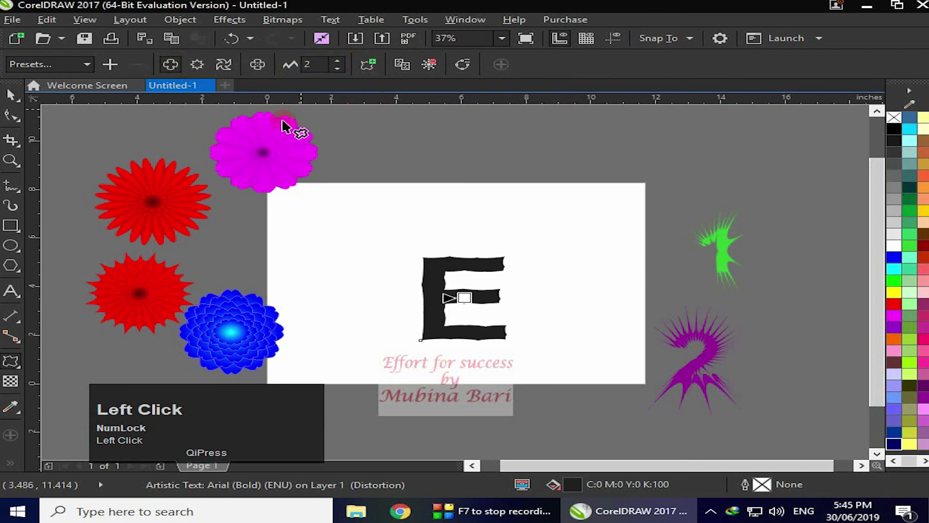
left_click(466, 298)
left_click_drag(466, 298, 484, 297)
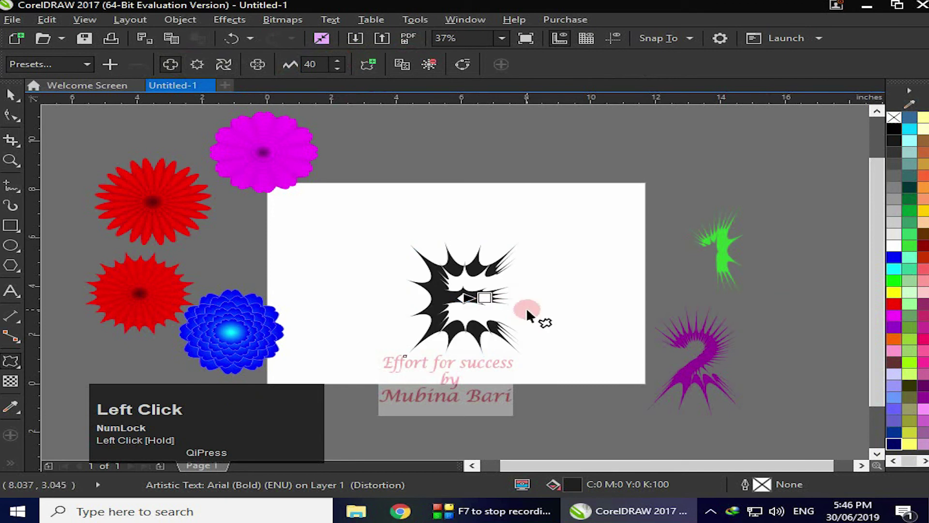
Step: Try navy #000066 on the distorted E, settle on blue #0000FF, and move it to the page's upper-right corner
left_click(894, 444)
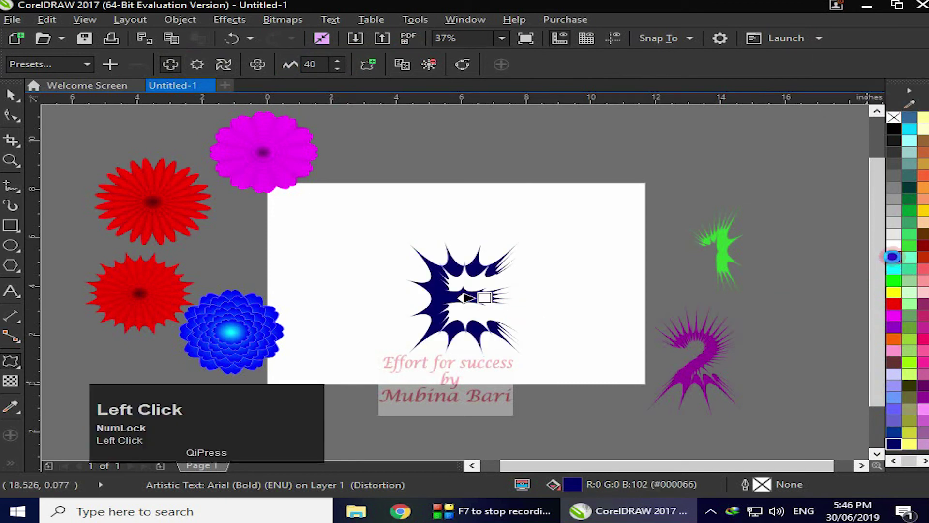
left_click(894, 257)
left_click(539, 200)
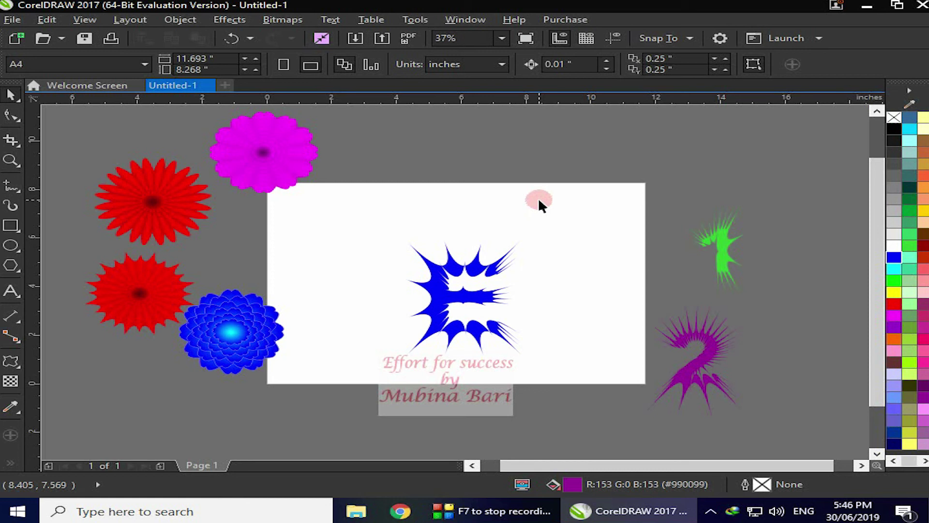
left_click_drag(462, 295, 630, 211)
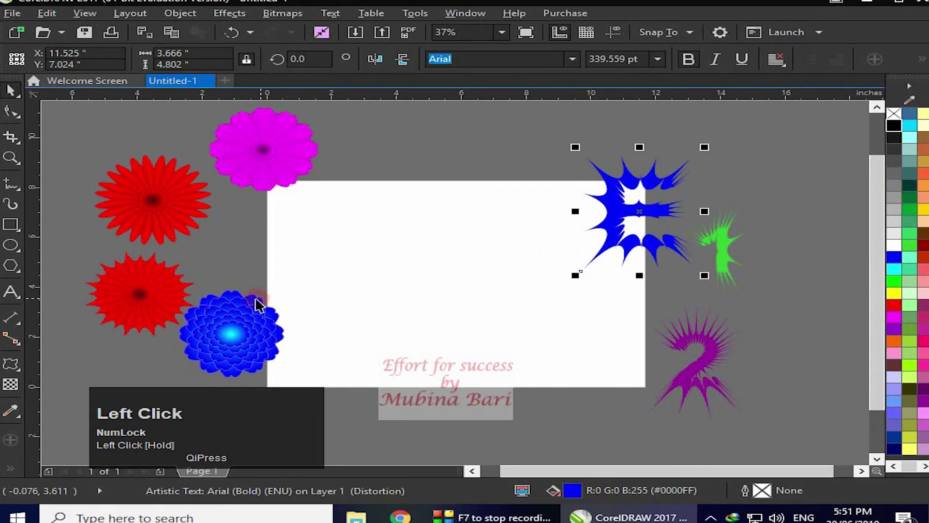
Step: Move the spiky red flower group onto the middle of the page
left_click_drag(143, 308, 448, 286)
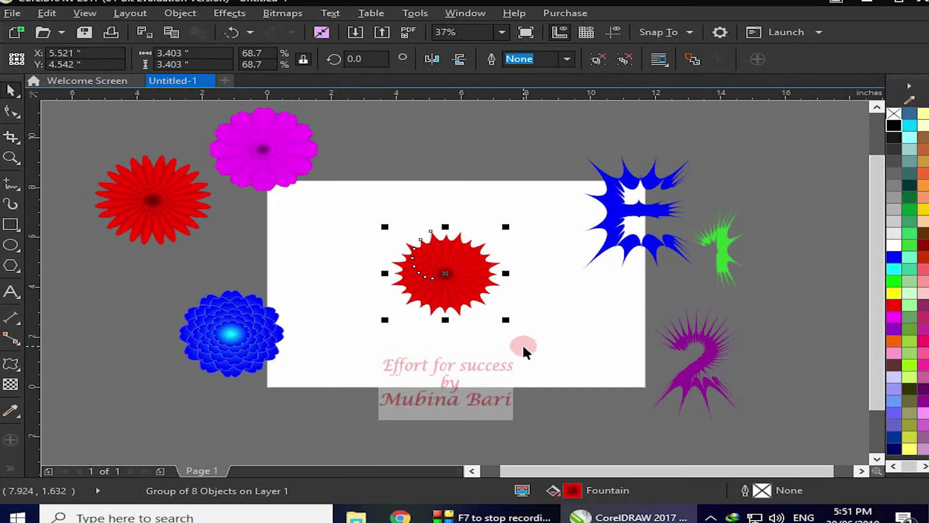
left_click(426, 285)
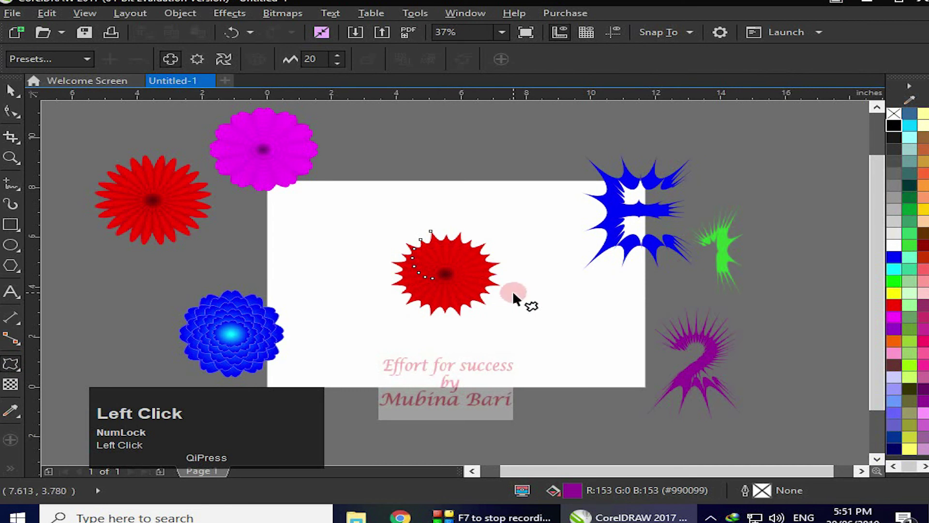
Step: Recolour the spiky flower's outer fountain fill colour, trying green #3CFF00, blue #0040FF and yellow #FBFF00 before settling on orange #FF8800
left_click(9, 467)
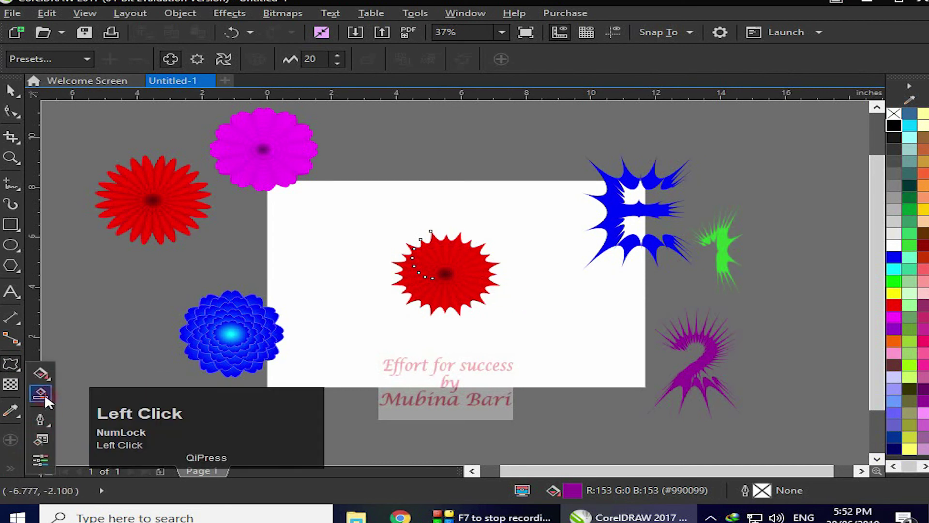
left_click(40, 375)
left_click(445, 274)
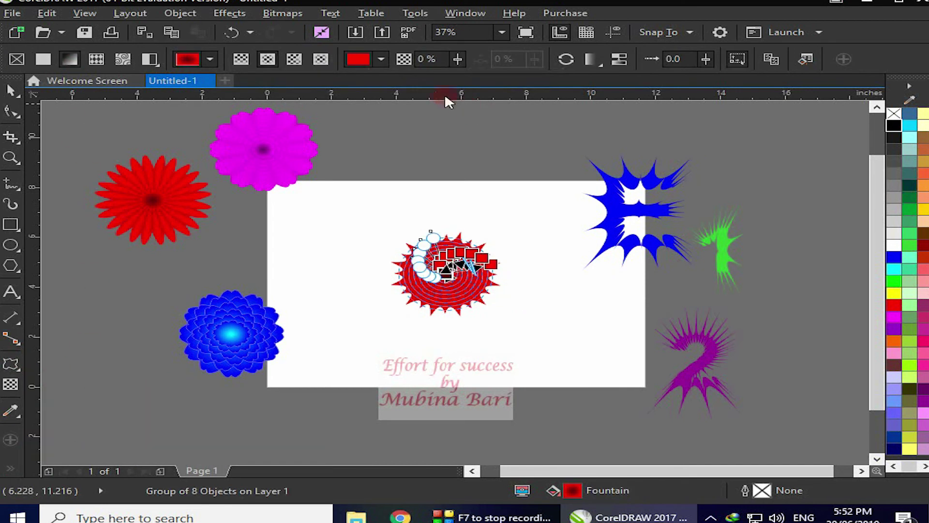
left_click(381, 58)
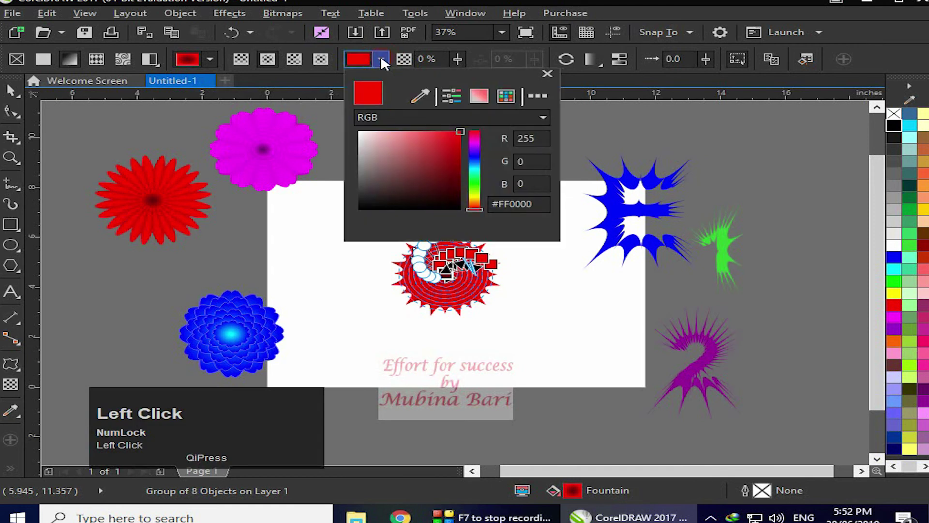
left_click(476, 185)
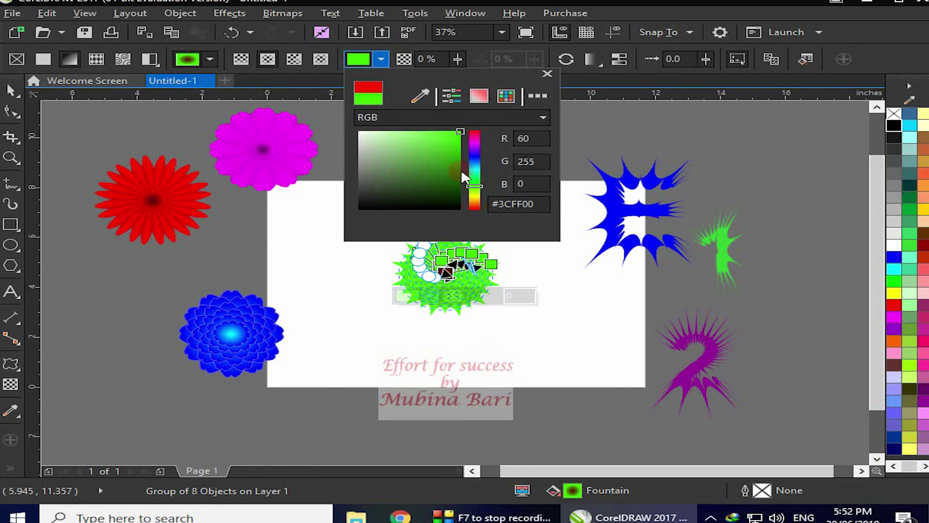
left_click(472, 161)
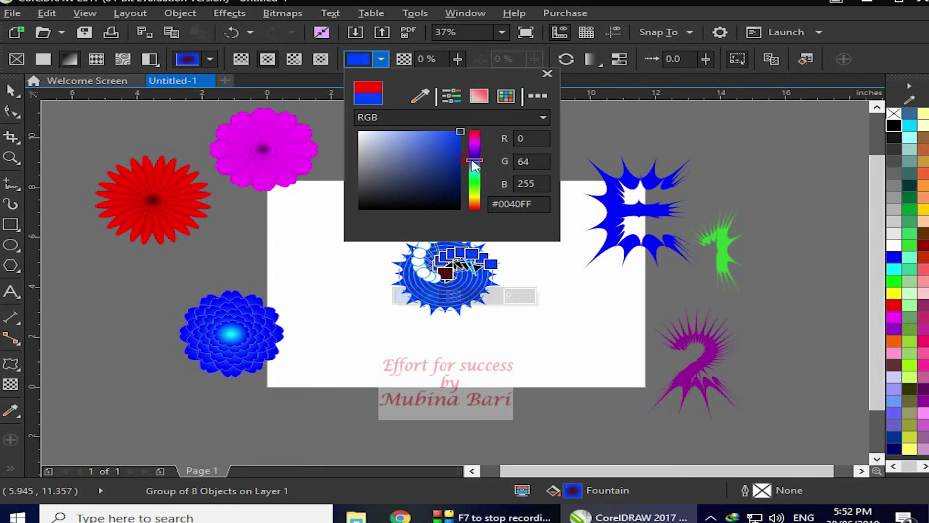
left_click(473, 196)
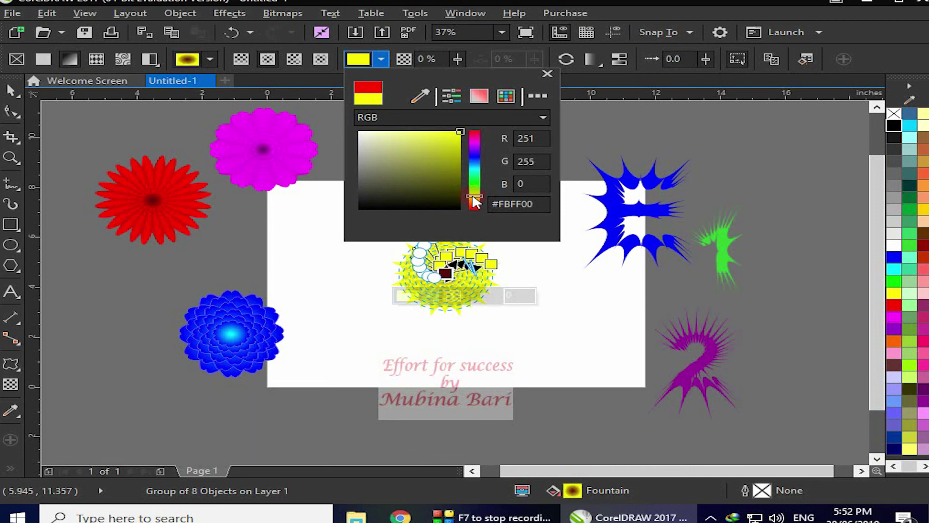
left_click_drag(473, 197, 474, 203)
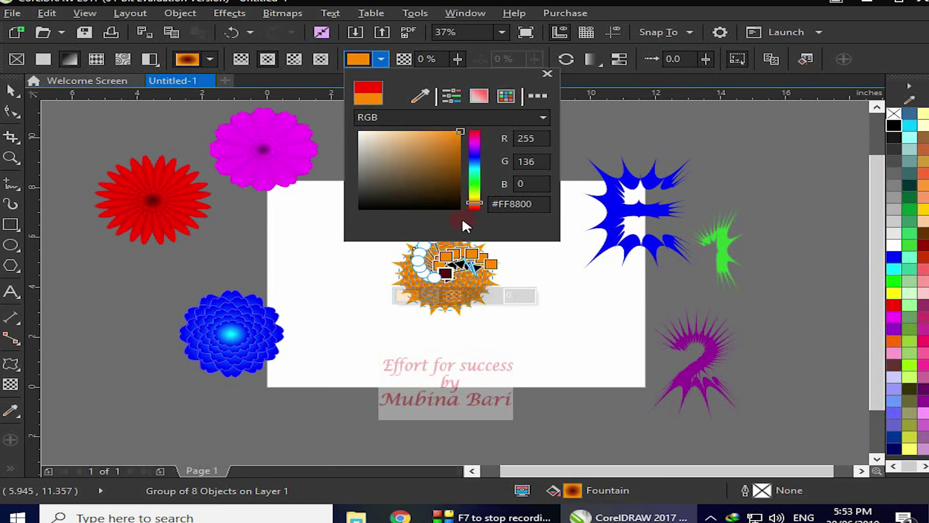
left_click(547, 74)
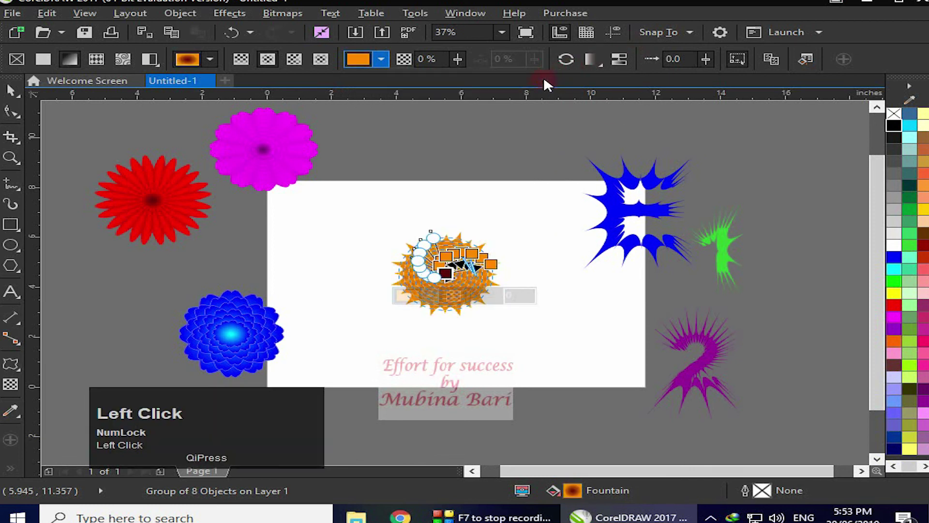
left_click(11, 91)
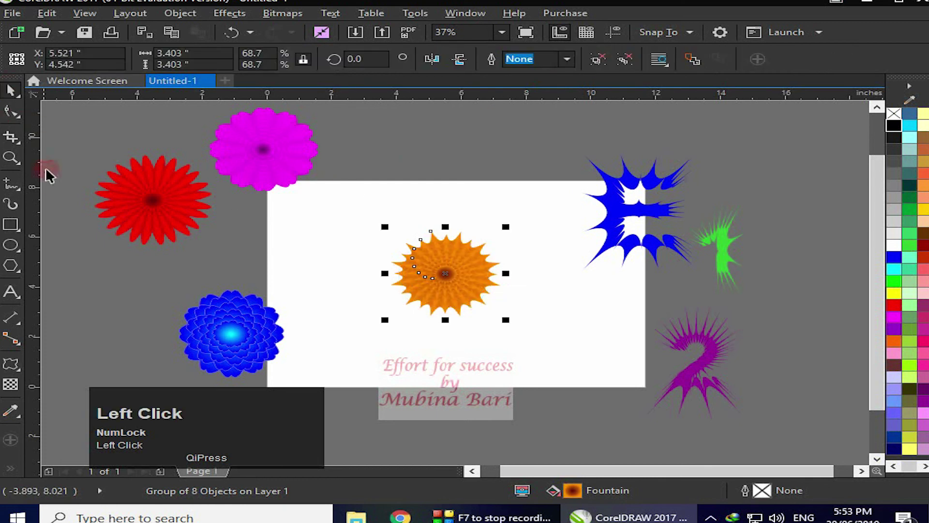
left_click(55, 262)
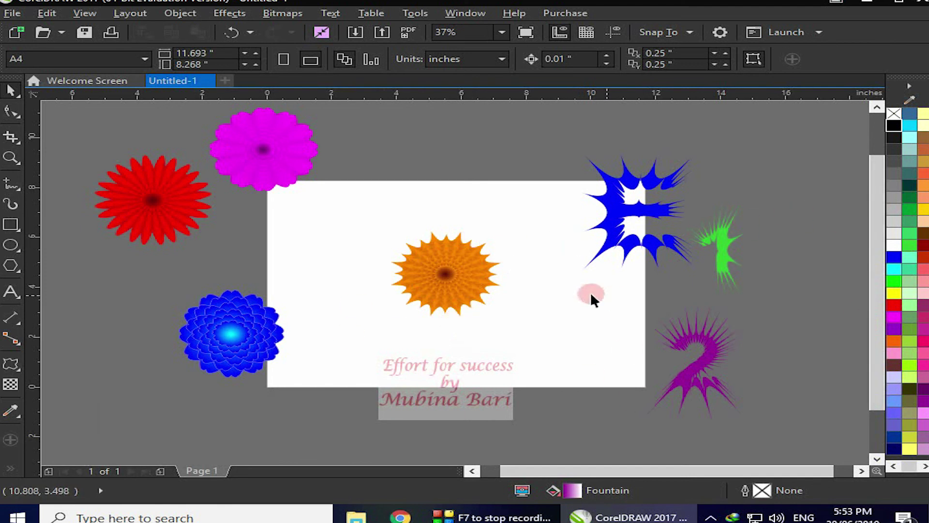
left_click(364, 338)
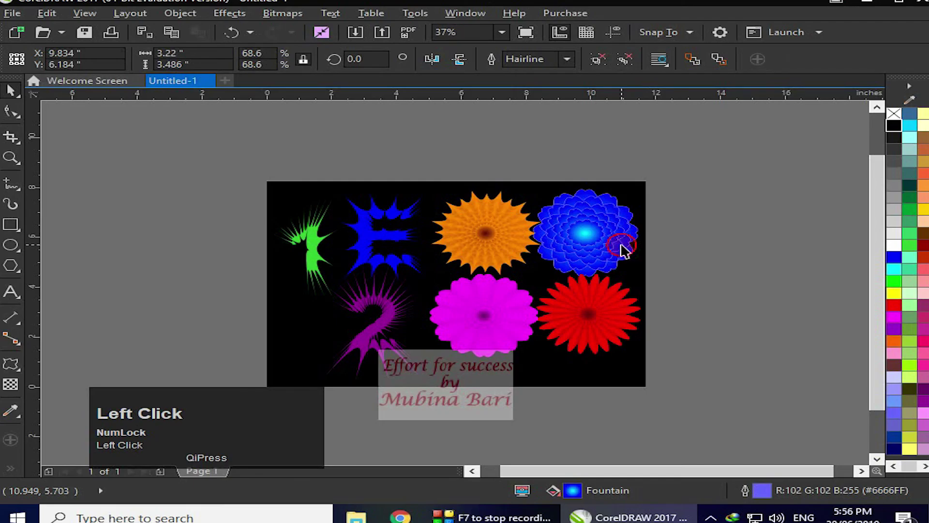
Step: Move the blue layered flower off the page and recolour the orange spiky flower's fountain fill blue
left_click_drag(624, 249, 576, 225)
left_click(9, 472)
left_click(41, 370)
left_click(381, 59)
left_click(475, 159)
left_click(160, 125)
left_click(368, 126)
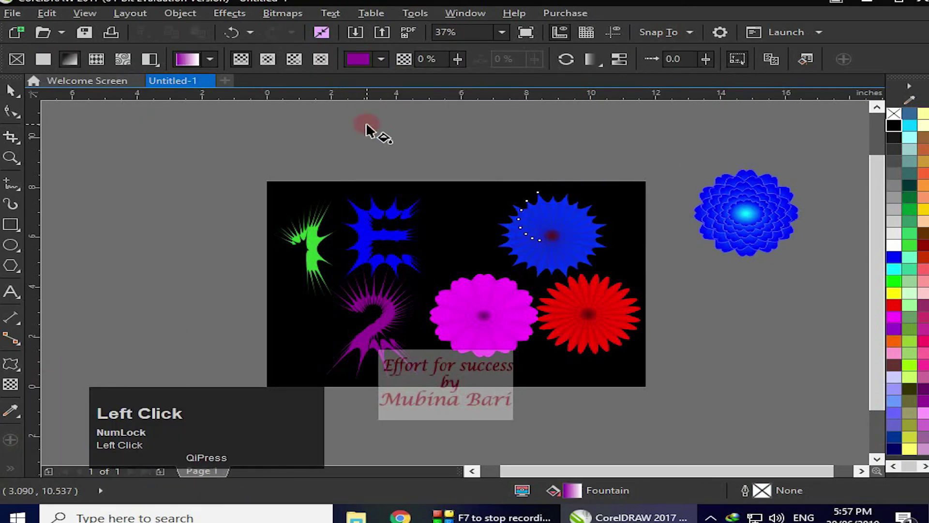
Step: Ungroup the spiky blue flower, try cyan #00FFFF on its small centre ellipse, and undo that fill
left_click(10, 91)
left_click(775, 239)
left_click(553, 234)
key("ctrl+u")
left_click(674, 237)
key("Tab")
left_click(896, 272)
key("ctrl+z")
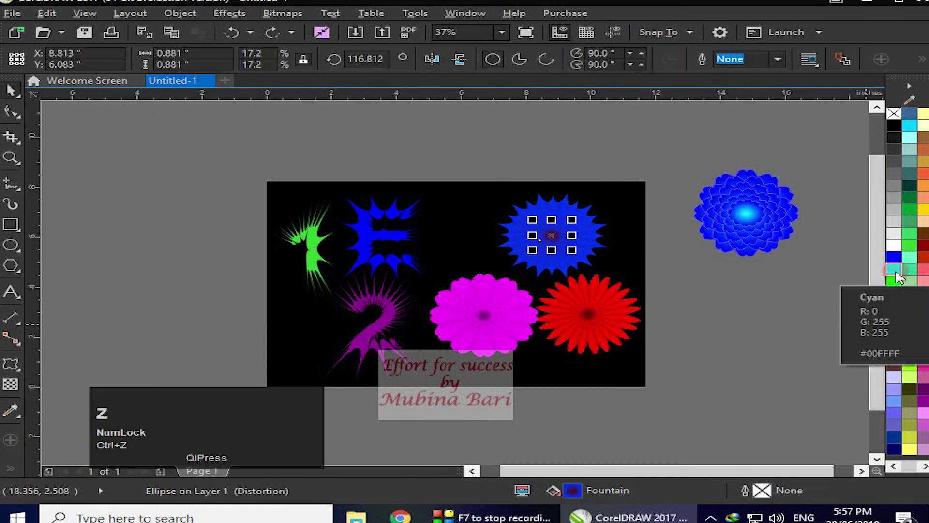
Step: Delete the blue layered flower beside the page
left_click(518, 294)
left_click(767, 207)
key("Delete")
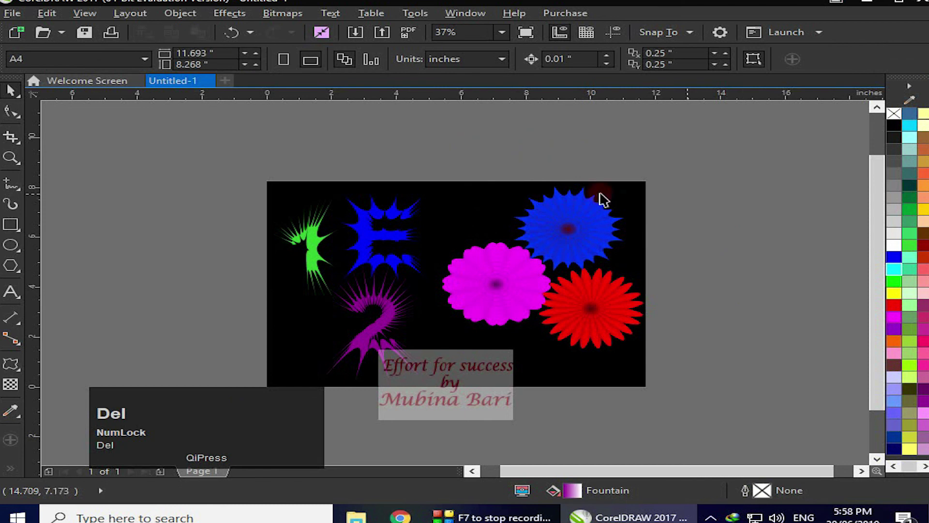
Step: Draw a teardrop perfect shape about 2.2 by 5.5 inches beside the page and fill it green #33CC33
left_click_drag(10, 266, 47, 310)
left_click_drag(75, 356, 75, 356)
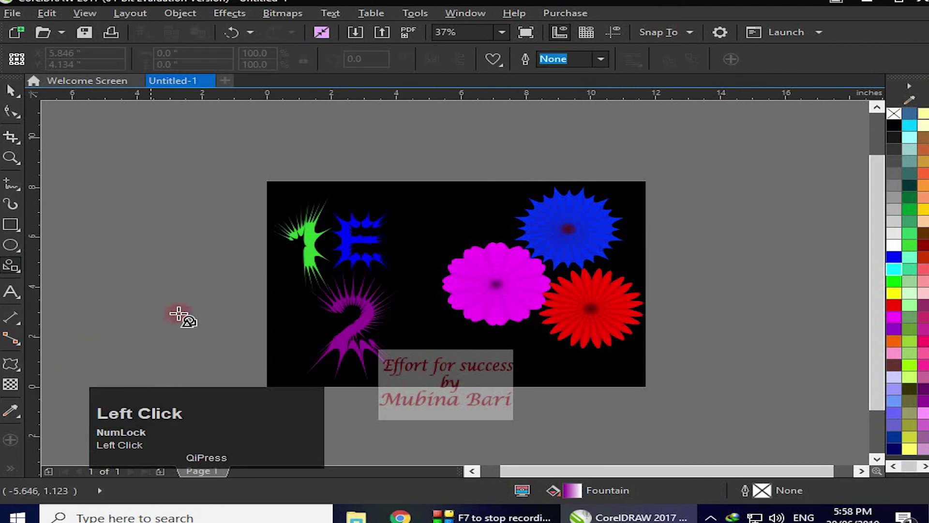
left_click(494, 60)
left_click(574, 124)
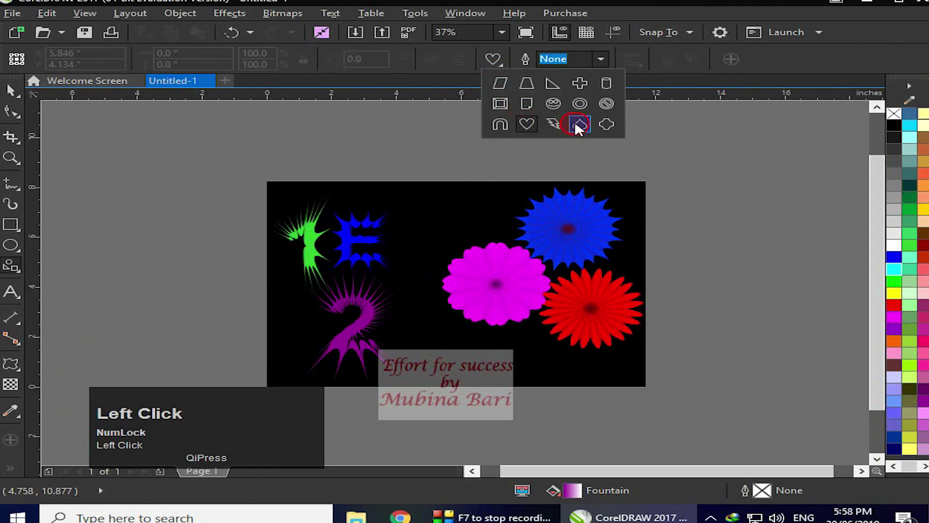
left_click_drag(694, 162, 766, 299)
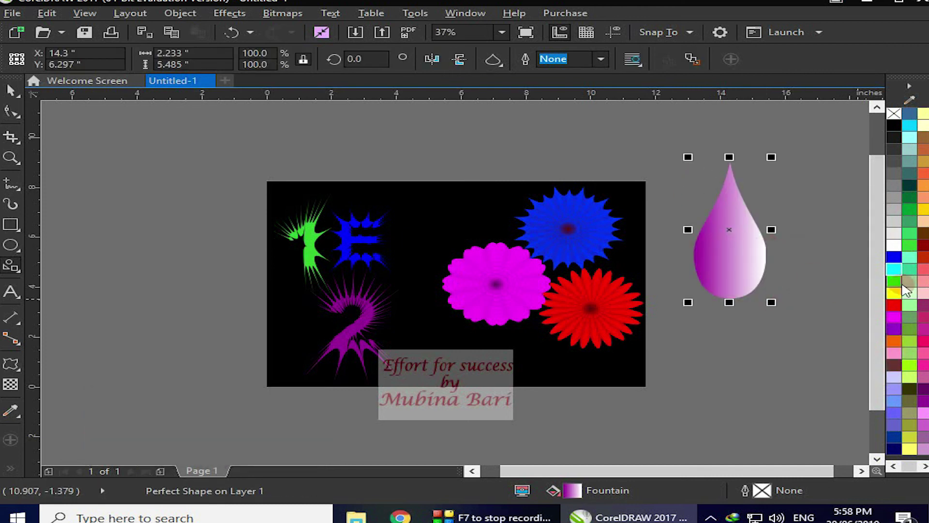
left_click(911, 246)
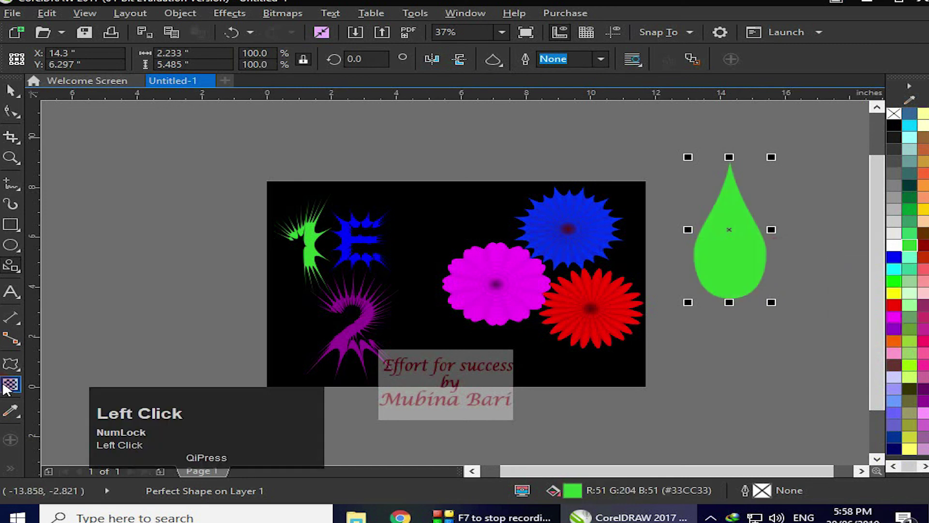
Step: Give the teardrop a vertical linear fountain fill running from dark green near its base to a lighter green at its tip
left_click(9, 465)
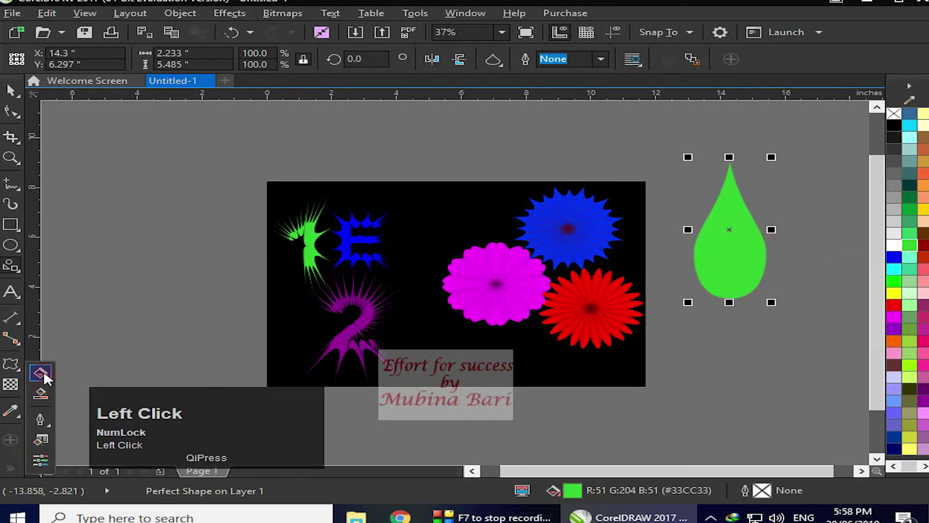
left_click(44, 375)
left_click(69, 59)
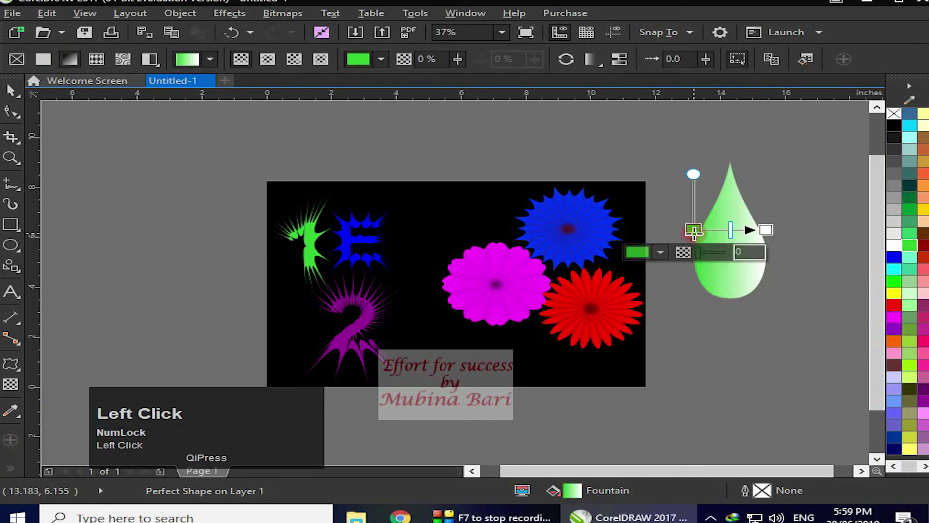
left_click_drag(695, 230, 732, 280)
left_click(909, 197)
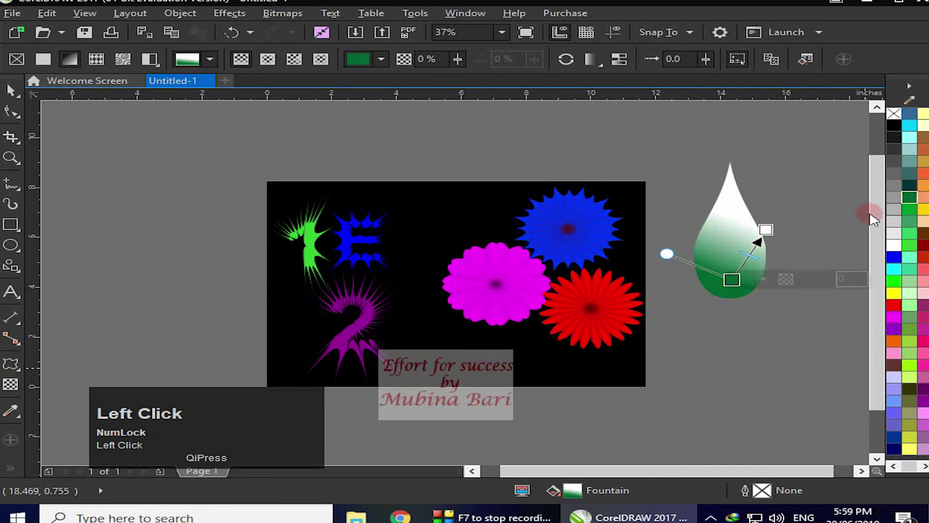
left_click_drag(762, 228, 730, 162)
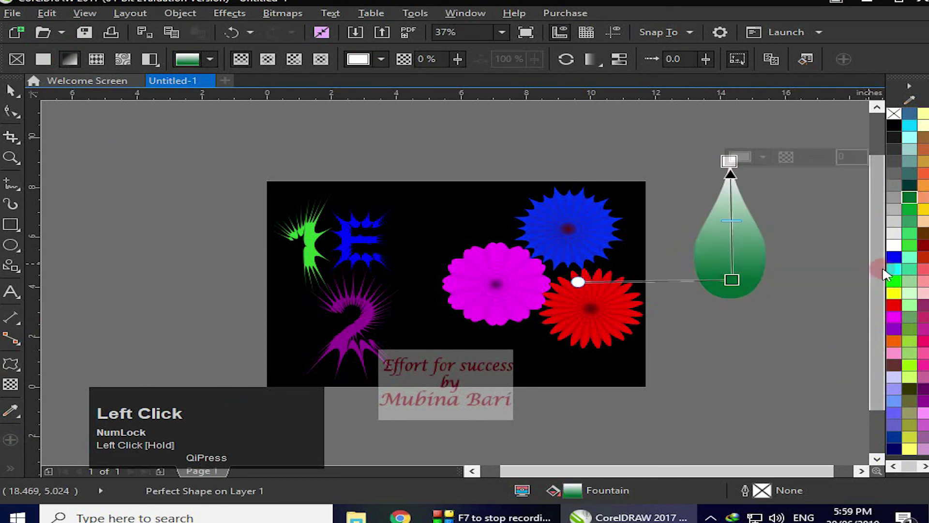
left_click(910, 234)
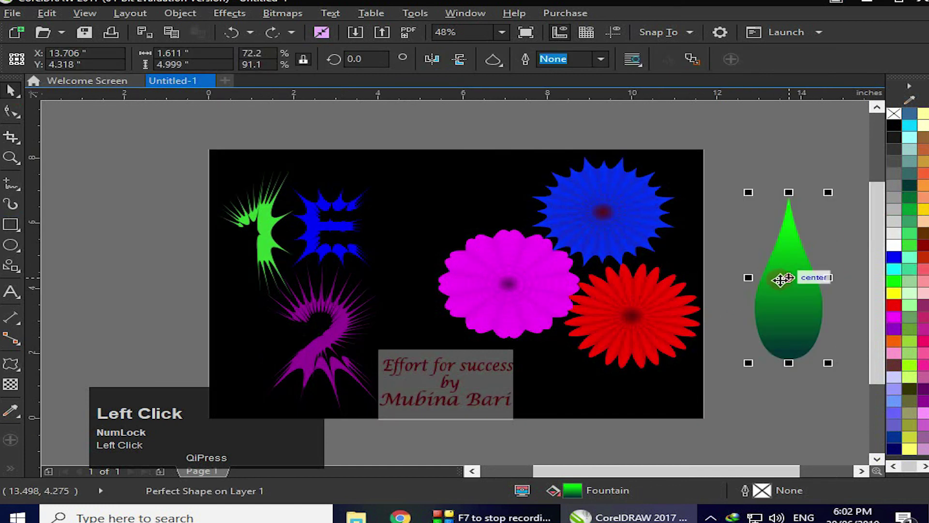
Step: Copy the green teardrop onto the page and rotate the copy into a leaf pointing up and left above the magenta flower
left_click_drag(790, 271, 475, 246)
right_click(474, 246)
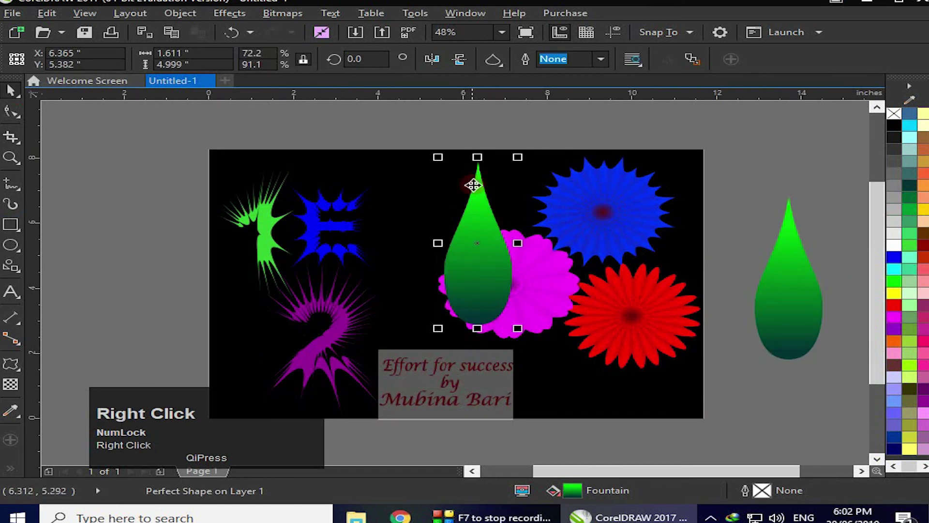
left_click(445, 201)
left_click_drag(518, 328, 610, 213)
Step: Move the original teardrop below the magenta flower, turn it to point left, and make a rotated copy of it as another leaf
left_click_drag(789, 279, 552, 318)
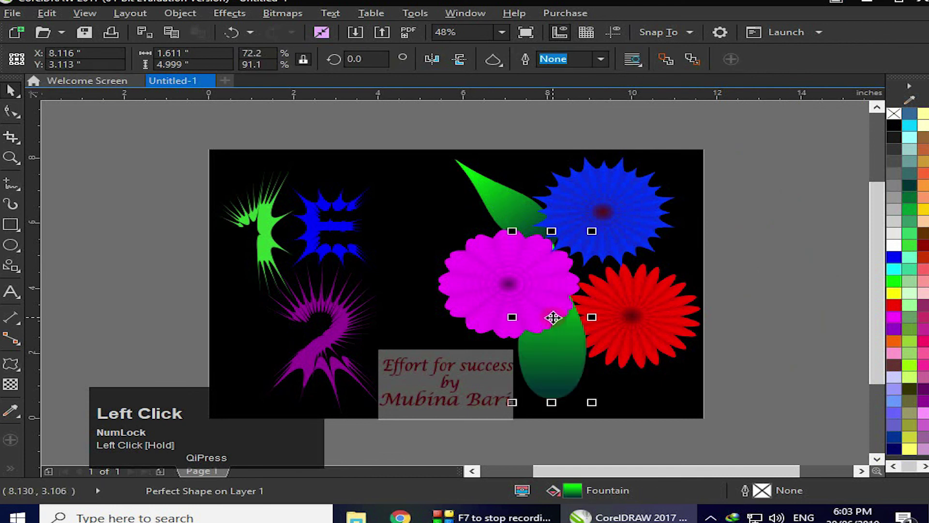
left_click(556, 345)
left_click_drag(596, 406, 660, 415)
right_click(660, 415)
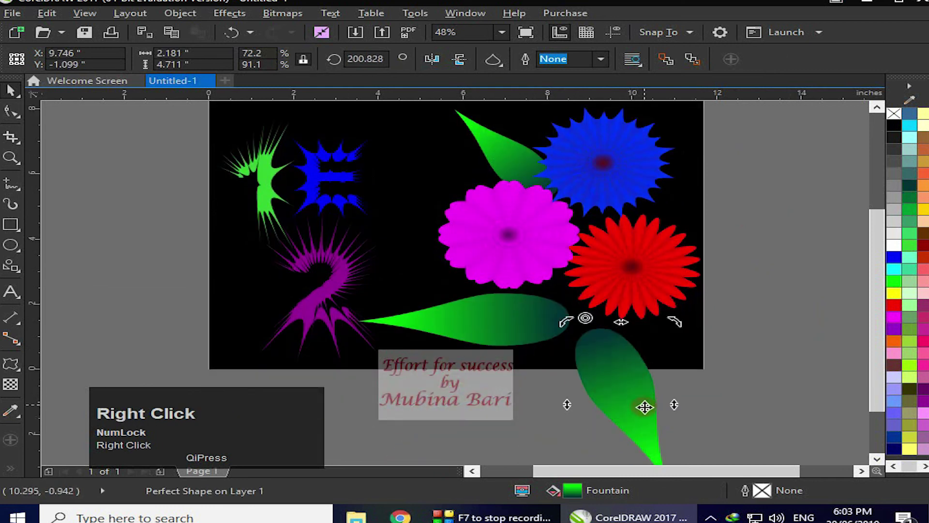
Step: Select both lower leaves together and scale them down proportionally
left_click(551, 401)
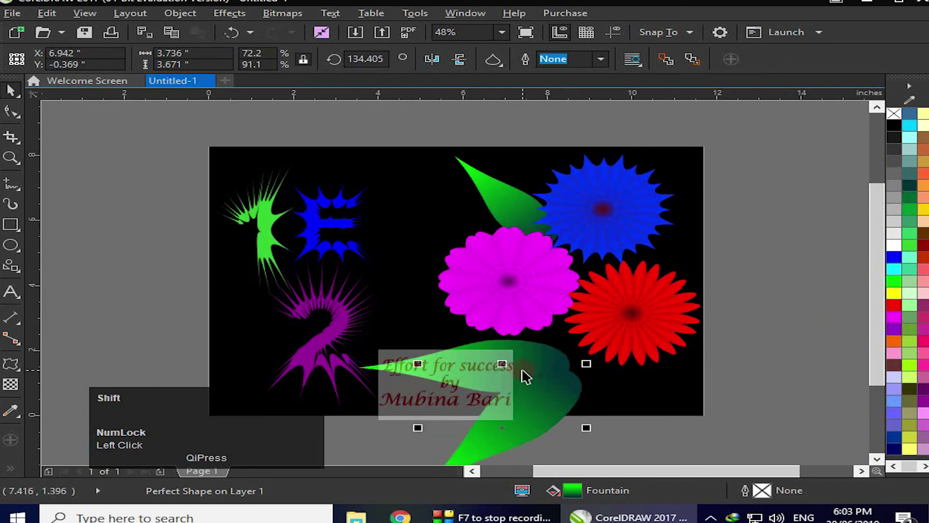
left_click(518, 359, "shift")
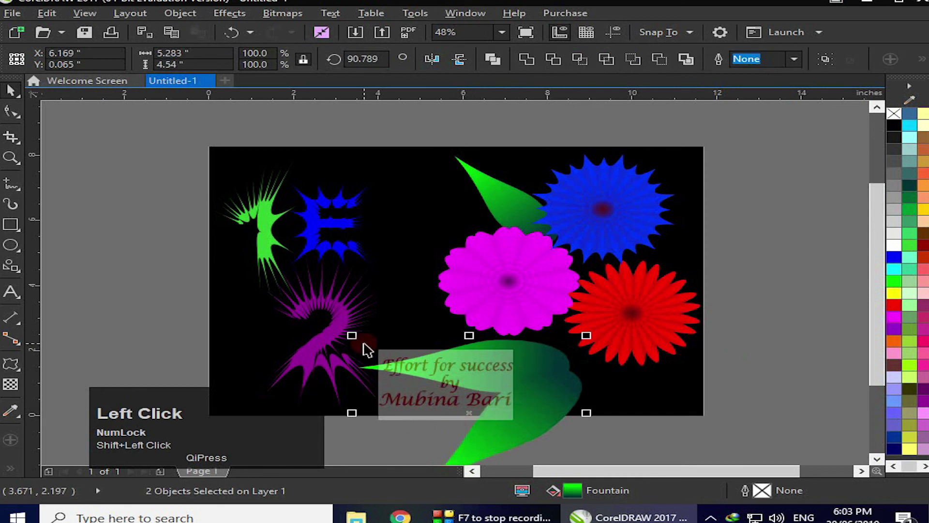
left_click_drag(348, 335, 394, 353)
Step: Tuck the two small leaves behind the magenta and red flowers, turning the right one to 169.1°, and shift the blue and red flowers inward
left_click(547, 355)
left_click_drag(548, 354, 569, 365)
left_click(571, 385)
left_click_drag(604, 411, 609, 403)
left_click_drag(569, 375, 572, 355)
left_click(645, 339)
left_click(811, 222)
left_click(571, 415)
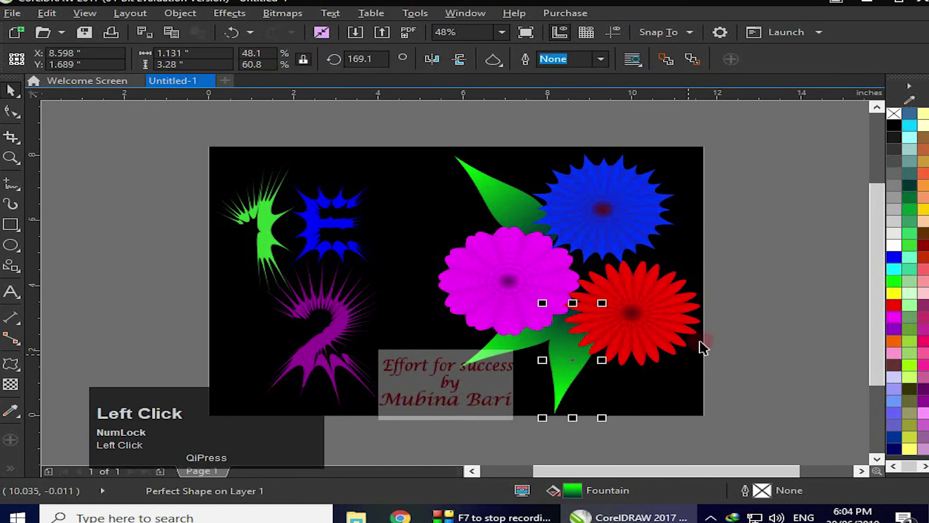
left_click(167, 275)
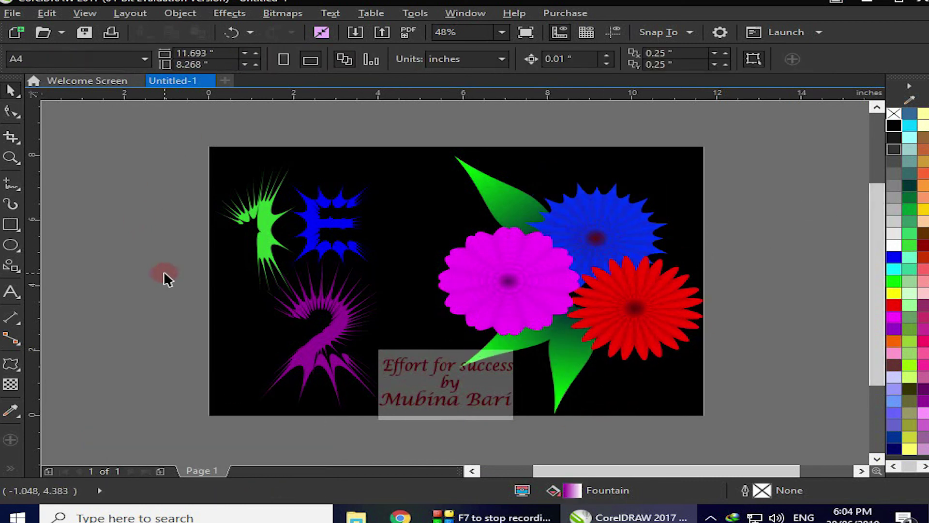